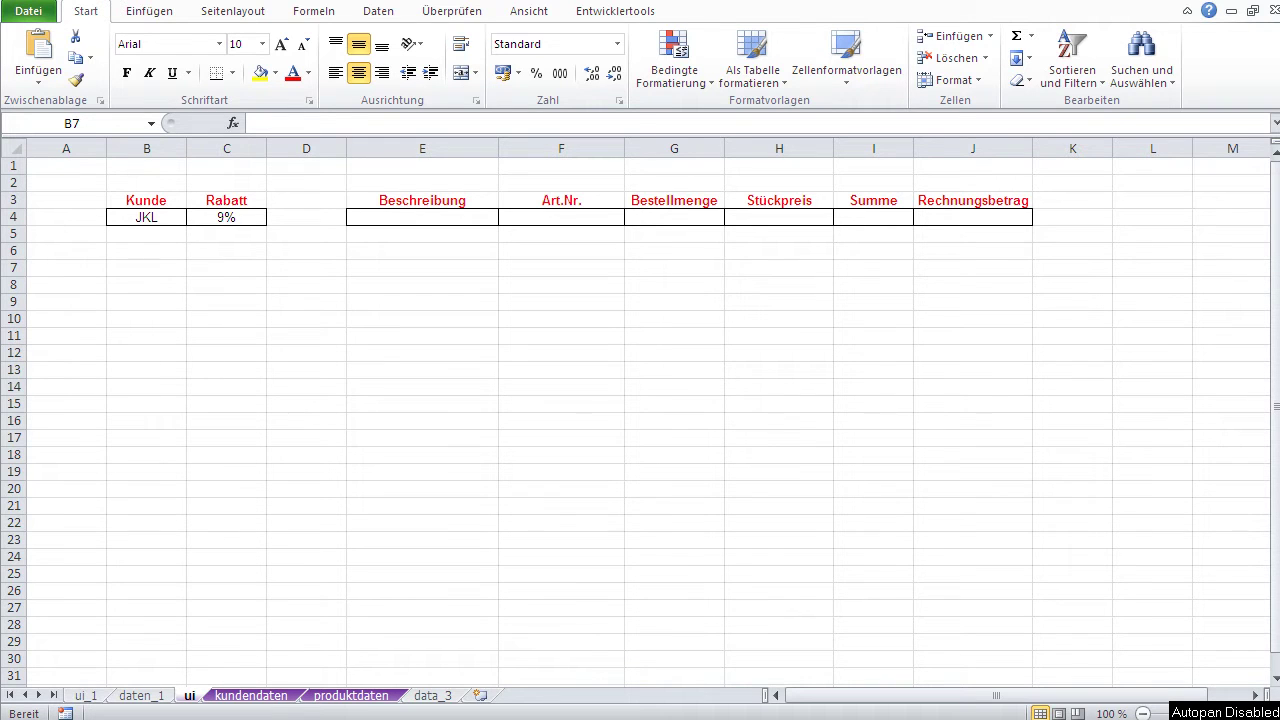
Open the produktdaten sheet with its 1, 10, 100 and 1000 tier prices.
left_click(366, 698)
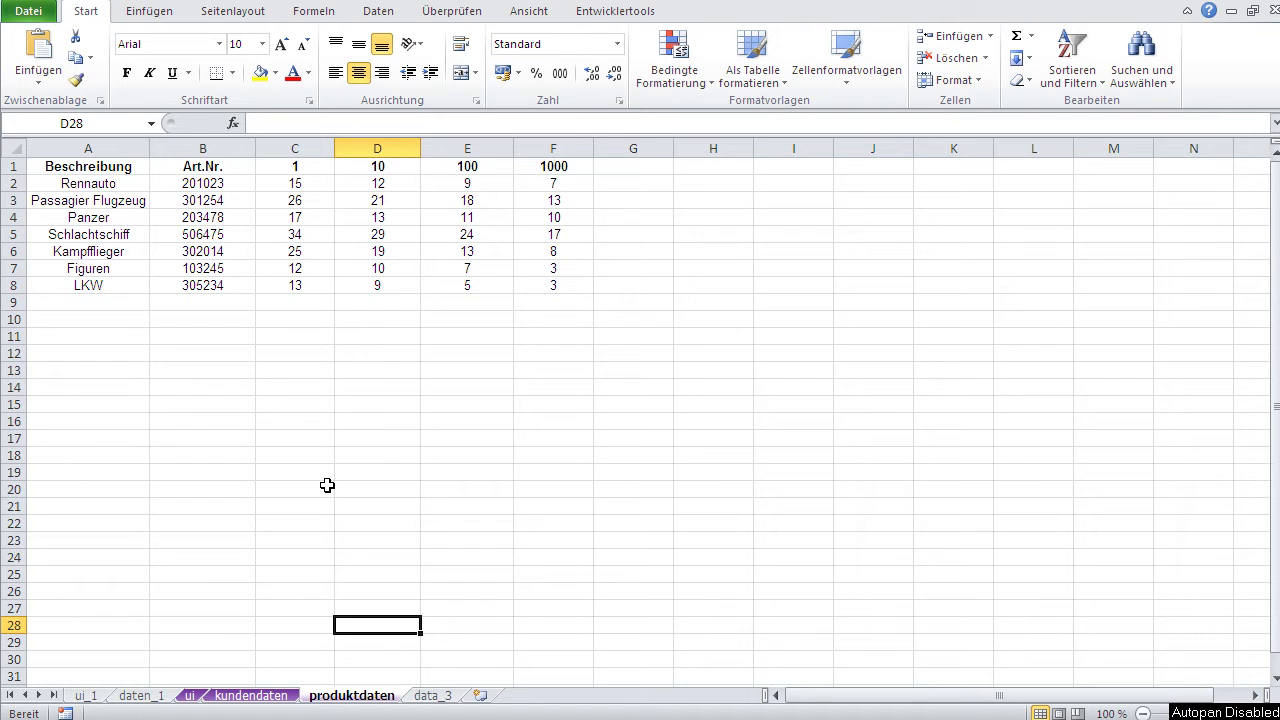
Review Rennauto's and Passagier Flugzeug's prices at the 1, 10 and 100 unit tiers.
left_click_drag(148, 147, 148, 147)
left_click(288, 186)
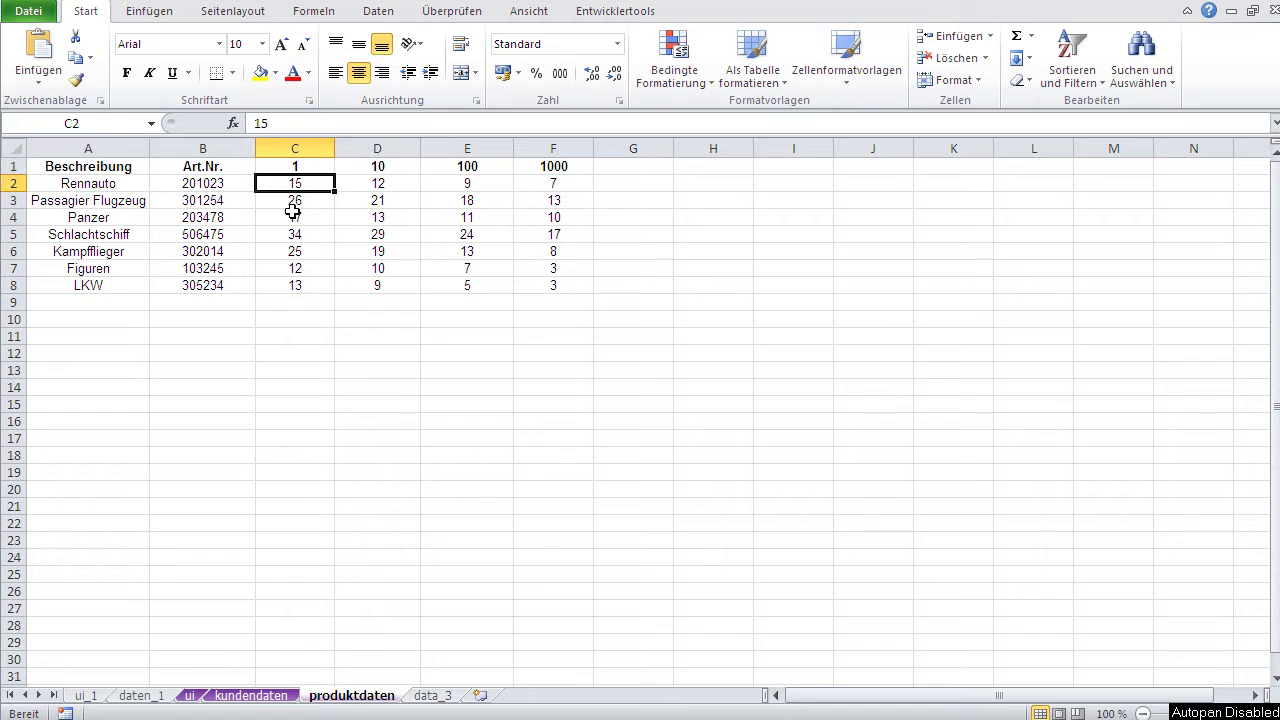
left_click(298, 204)
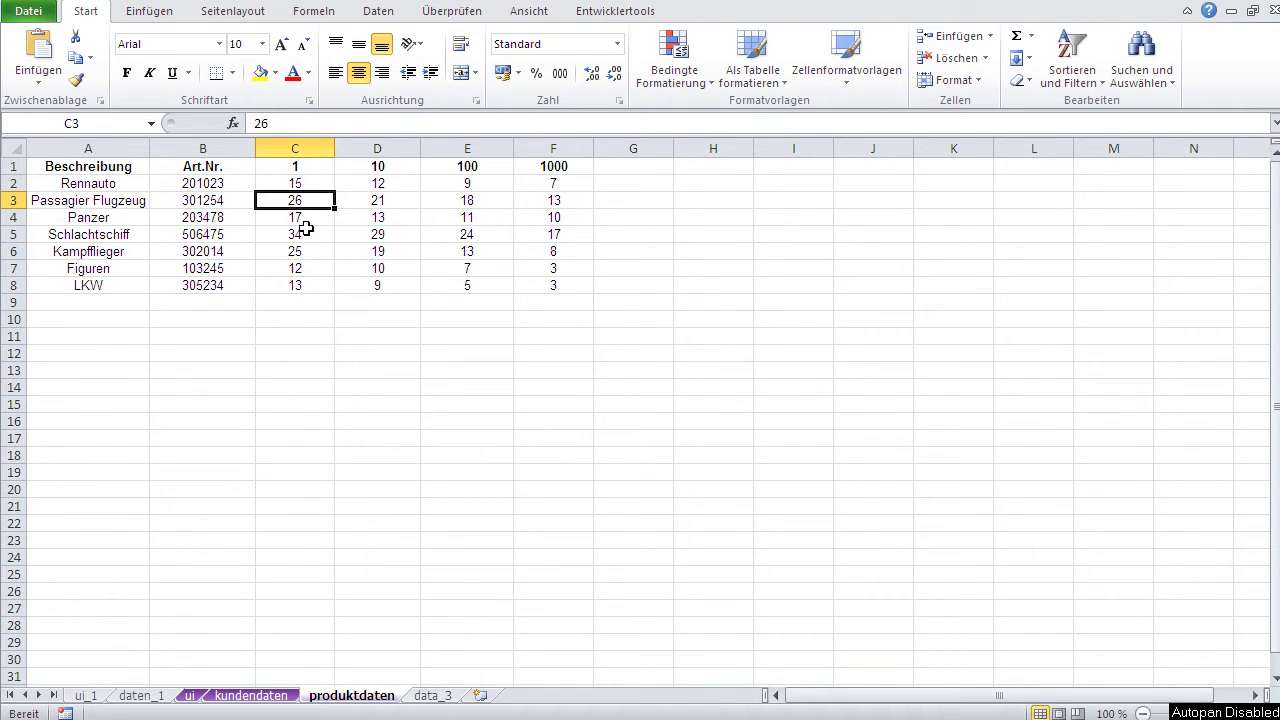
left_click(386, 170)
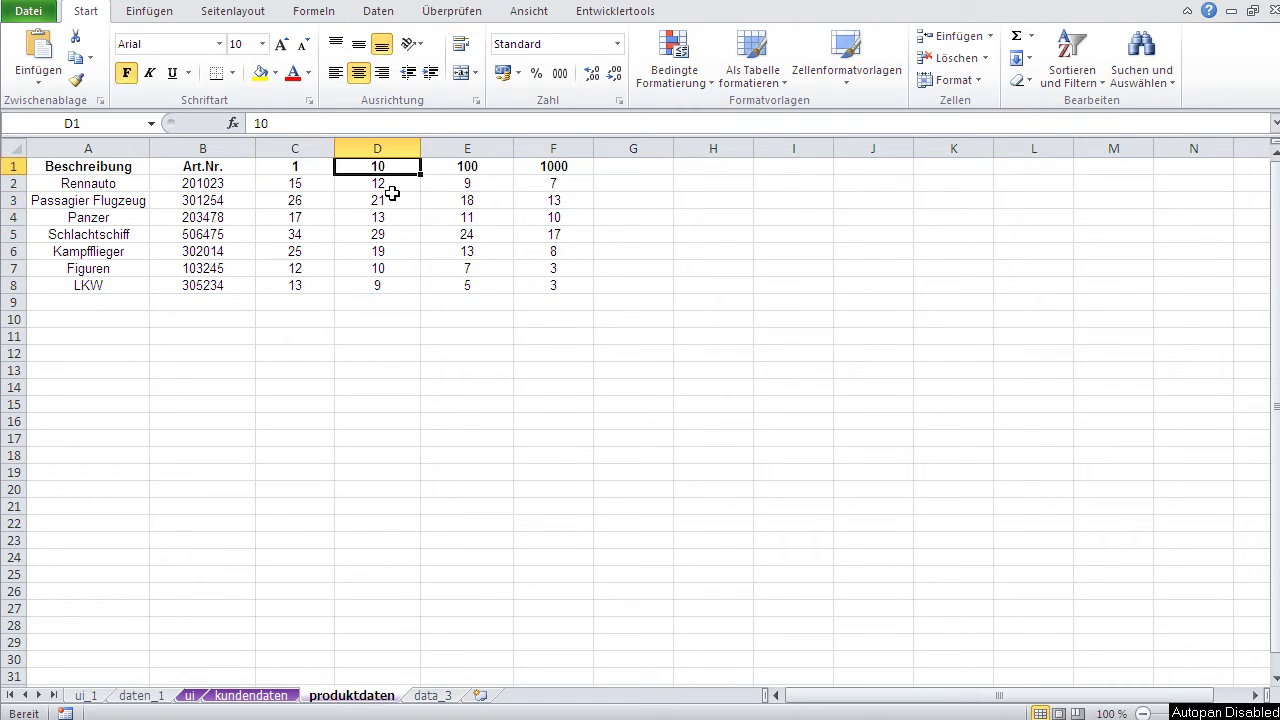
left_click(390, 185)
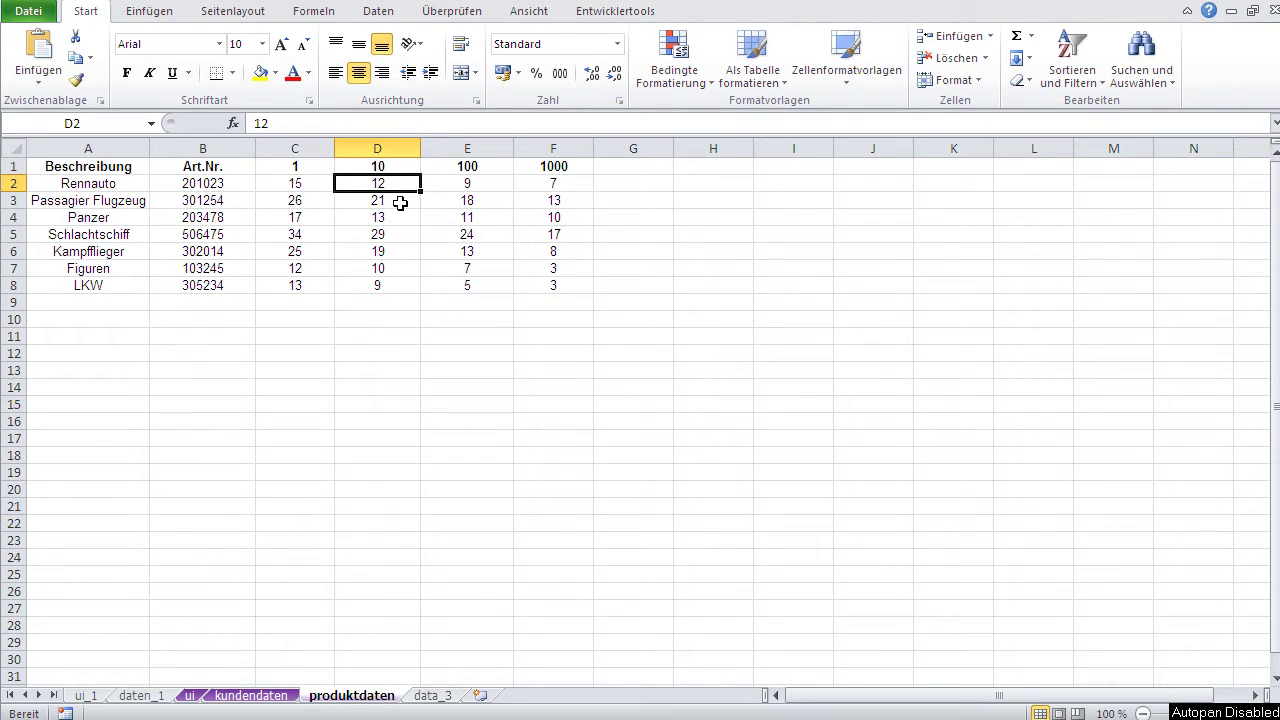
left_click(479, 183)
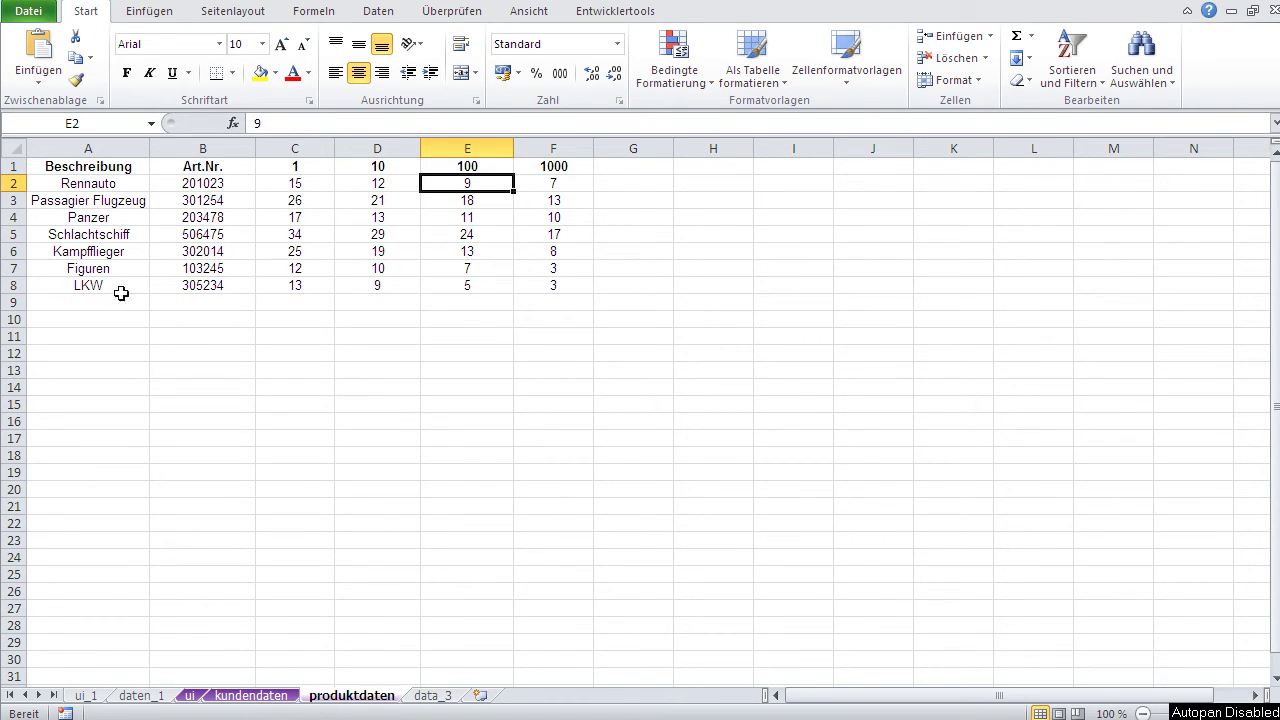
Point out the 1, 10, 100 and 1000 tier headers, then return to the ui sheet.
left_click(300, 167)
left_click(362, 166)
left_click(455, 168)
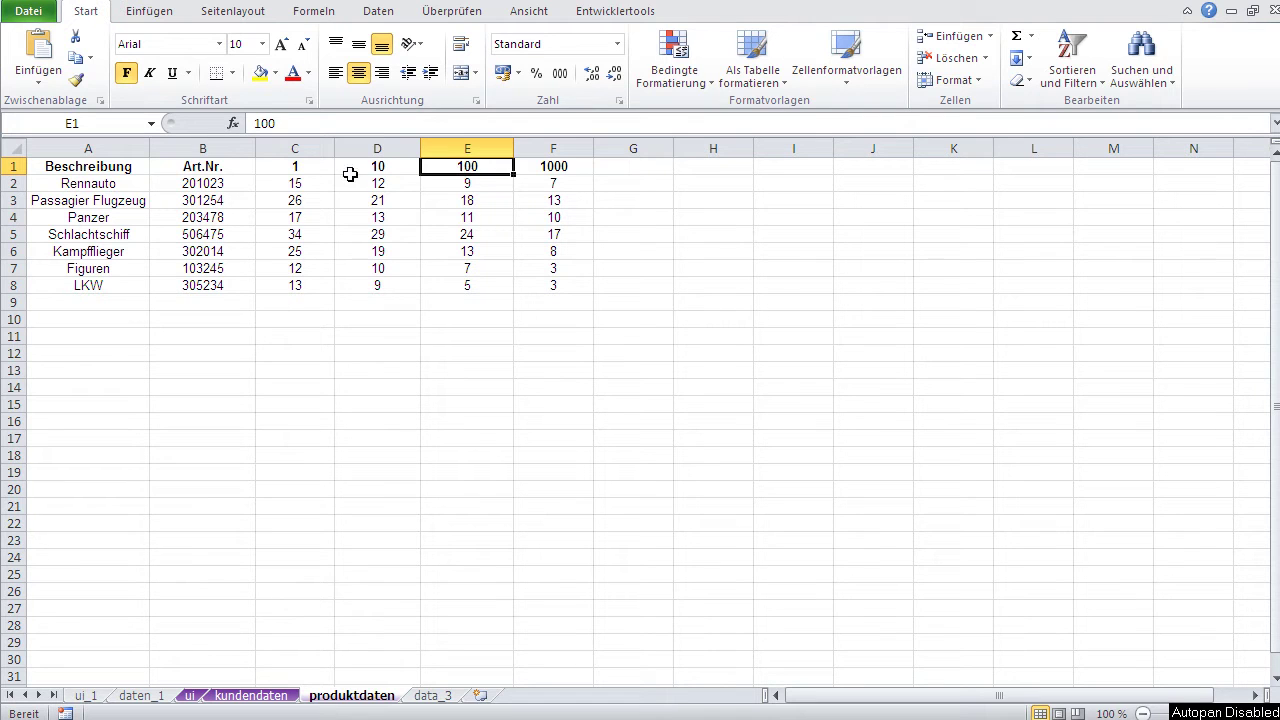
left_click(302, 166)
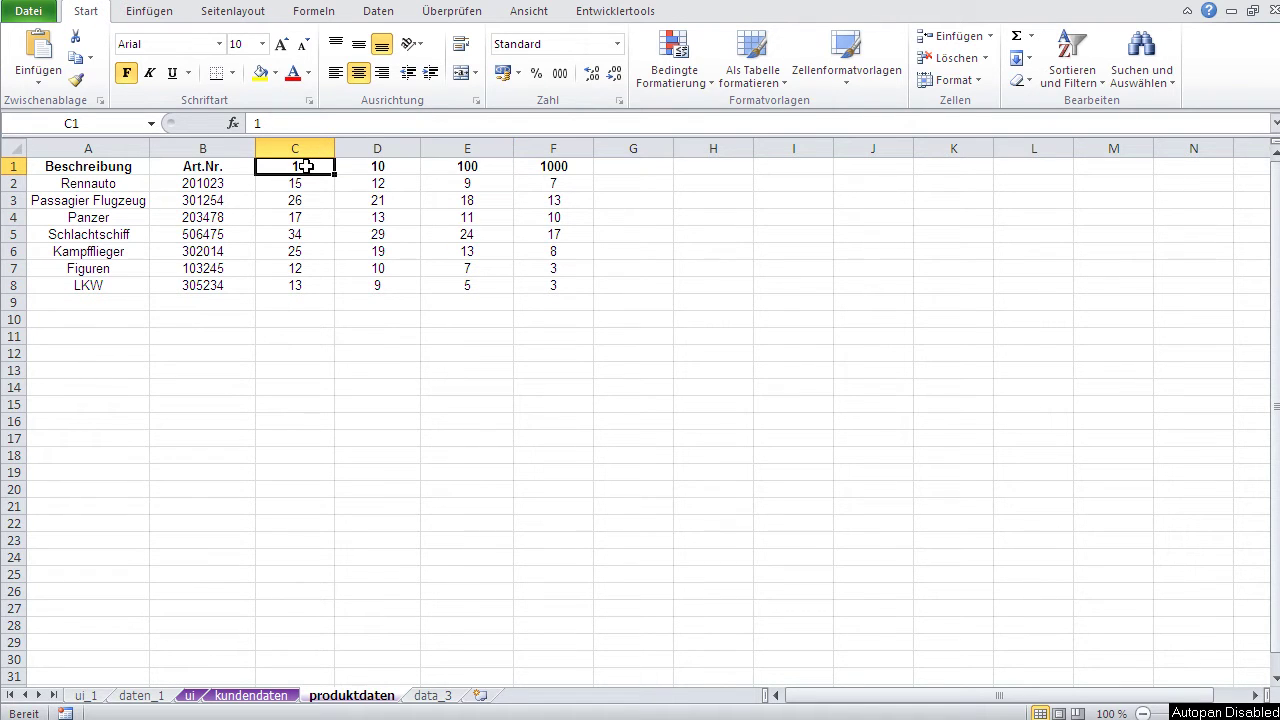
left_click(376, 167)
left_click(474, 167)
left_click(540, 168)
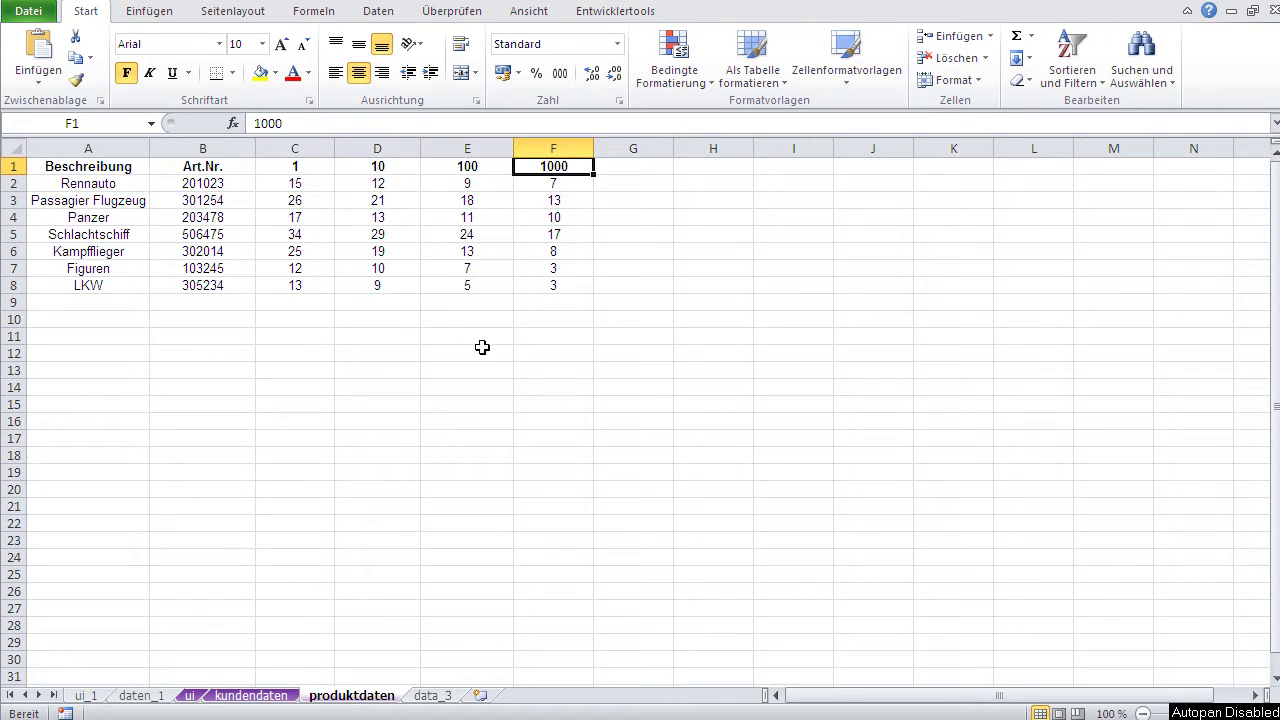
left_click(188, 695)
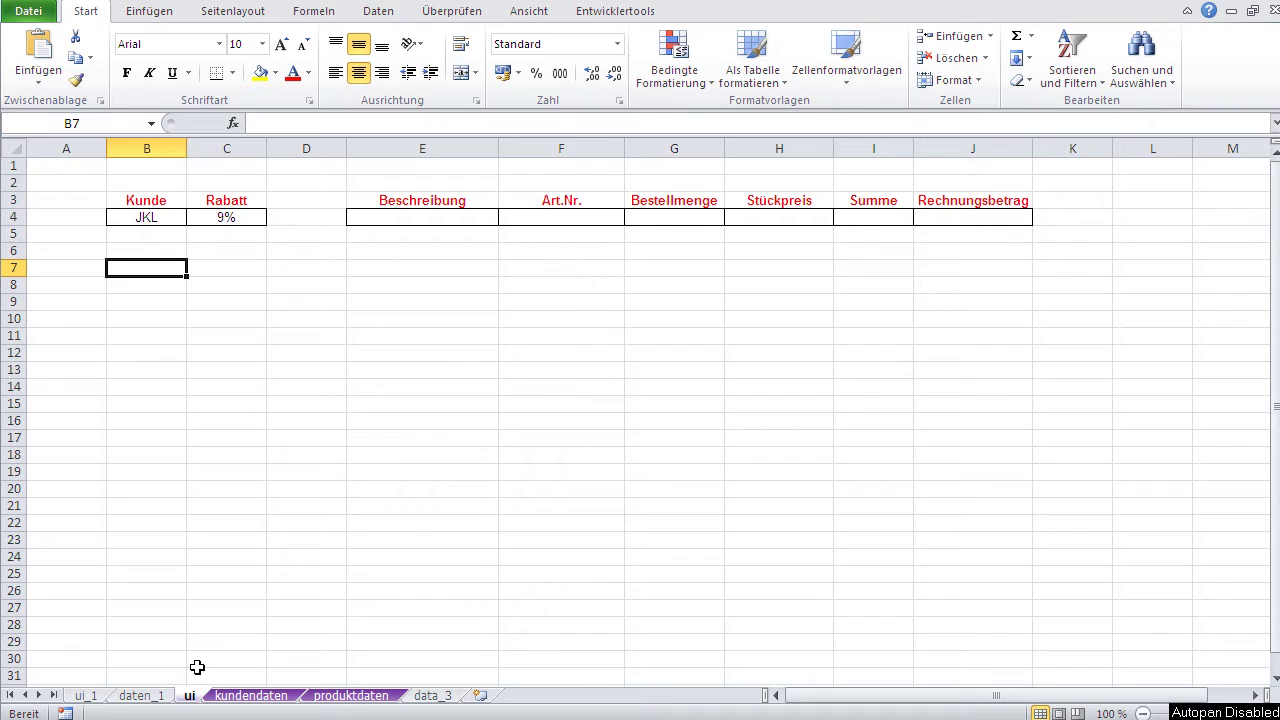
left_click(176, 421)
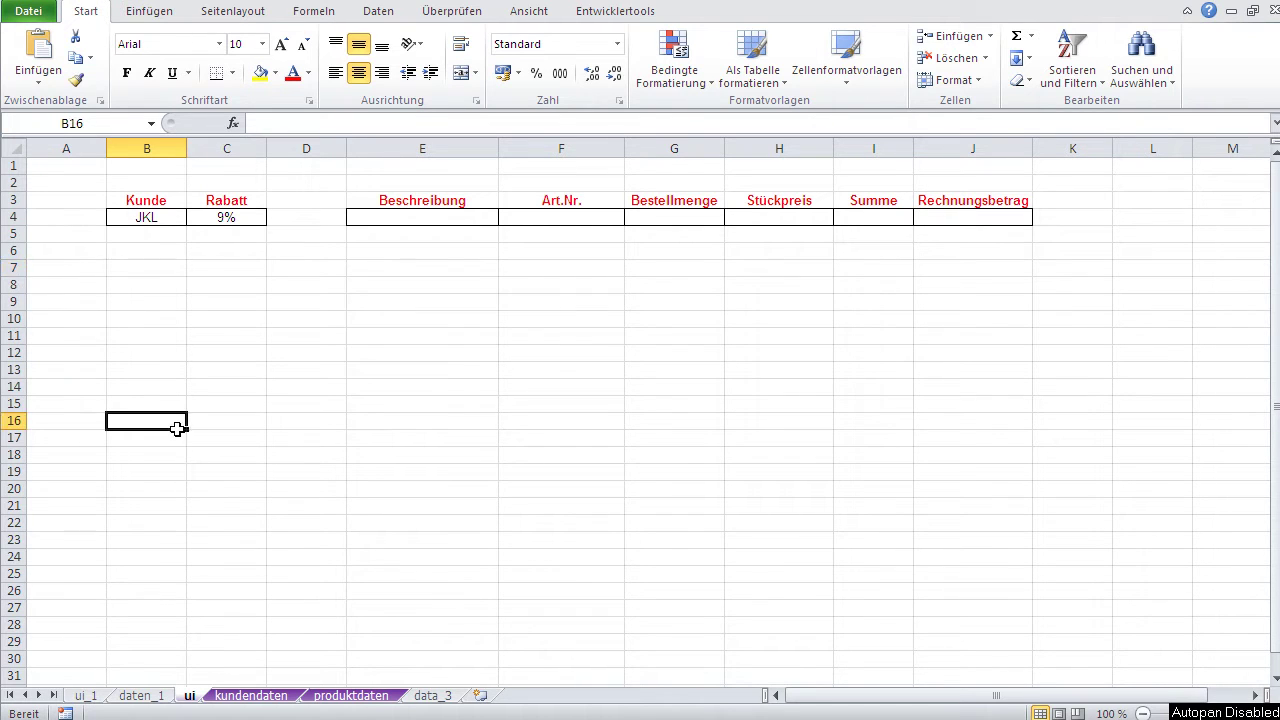
left_click(250, 695)
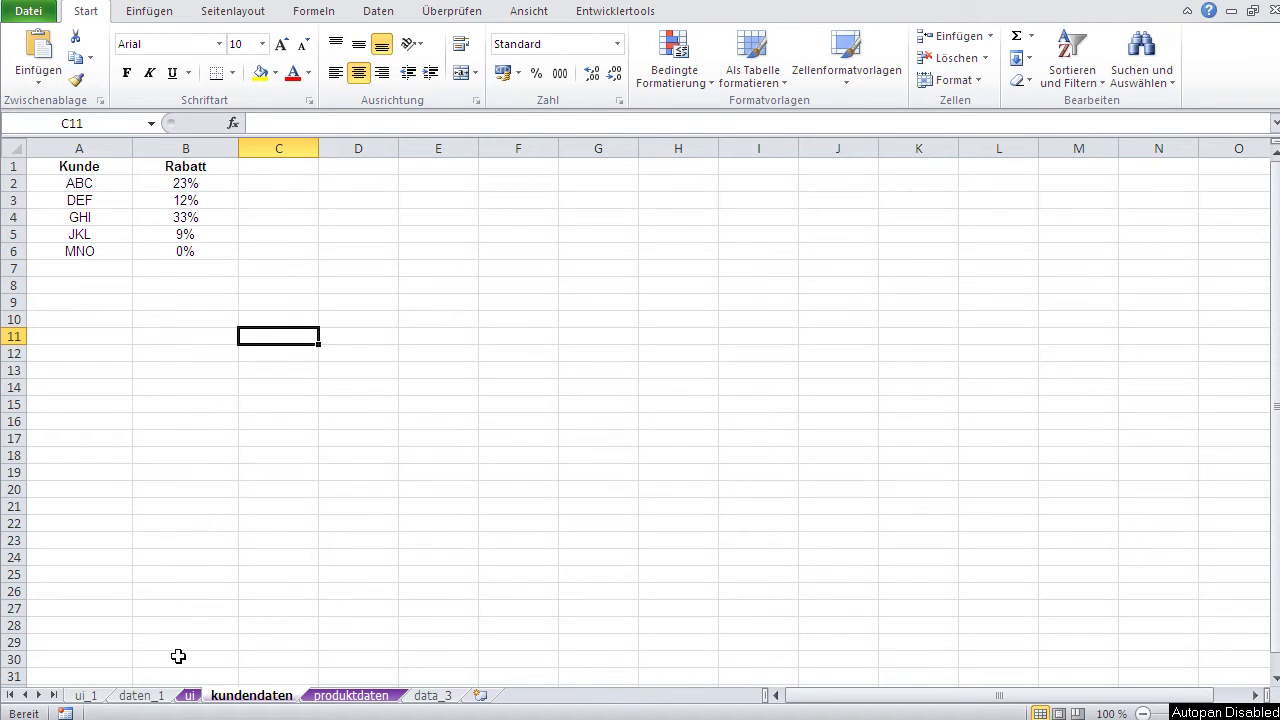
left_click(190, 695)
left_click(229, 331)
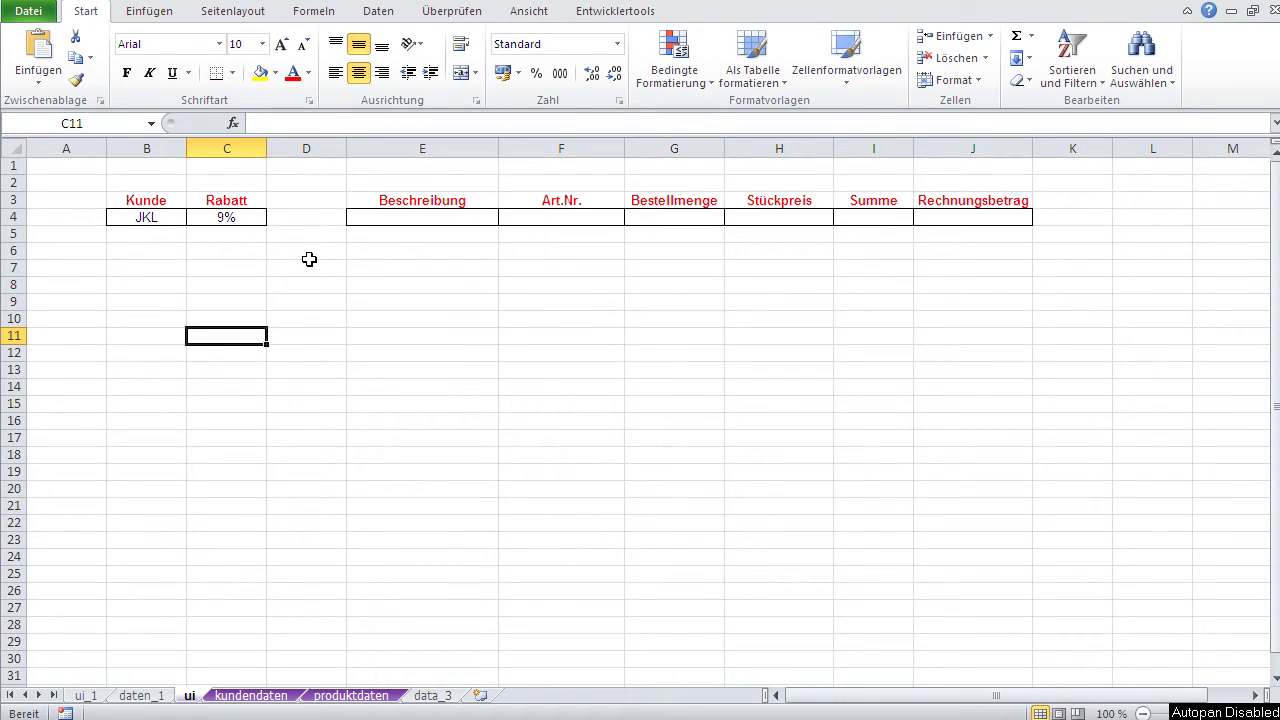
left_click(148, 218)
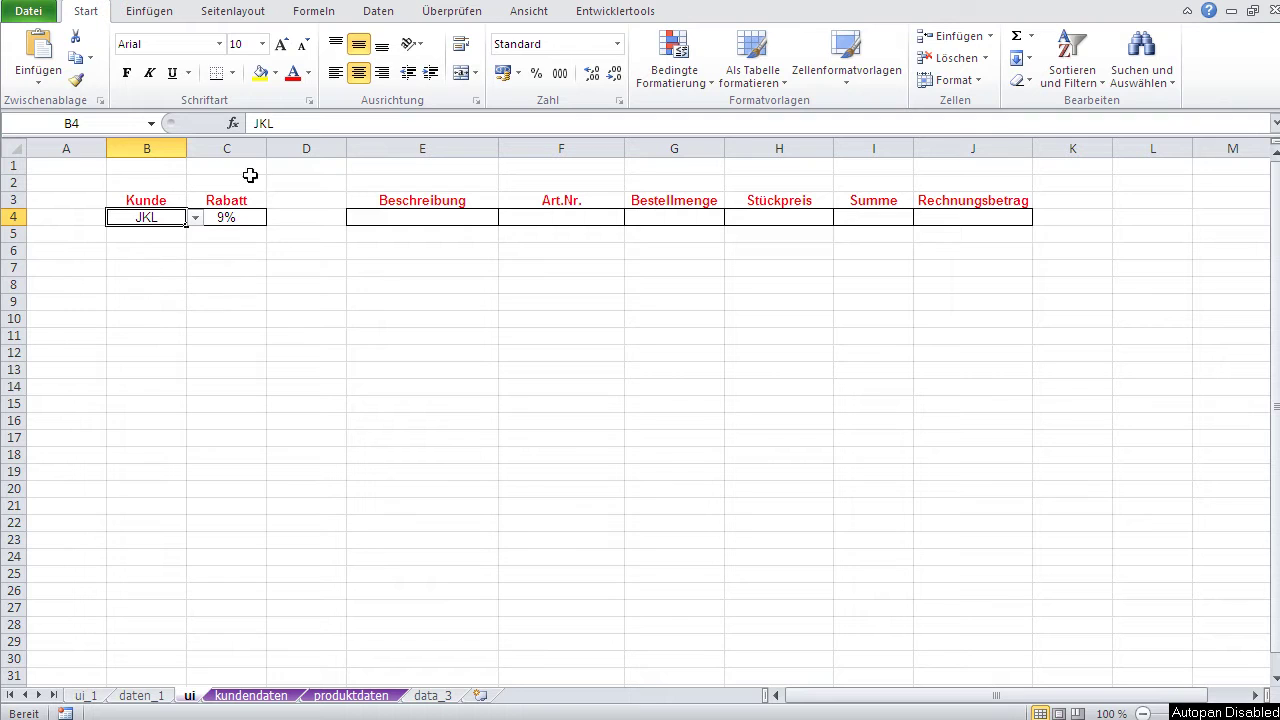
Fill Kunde B4, Beschreibung E4 and Bestellmenge G4 with yellow as input fields.
left_click(276, 76)
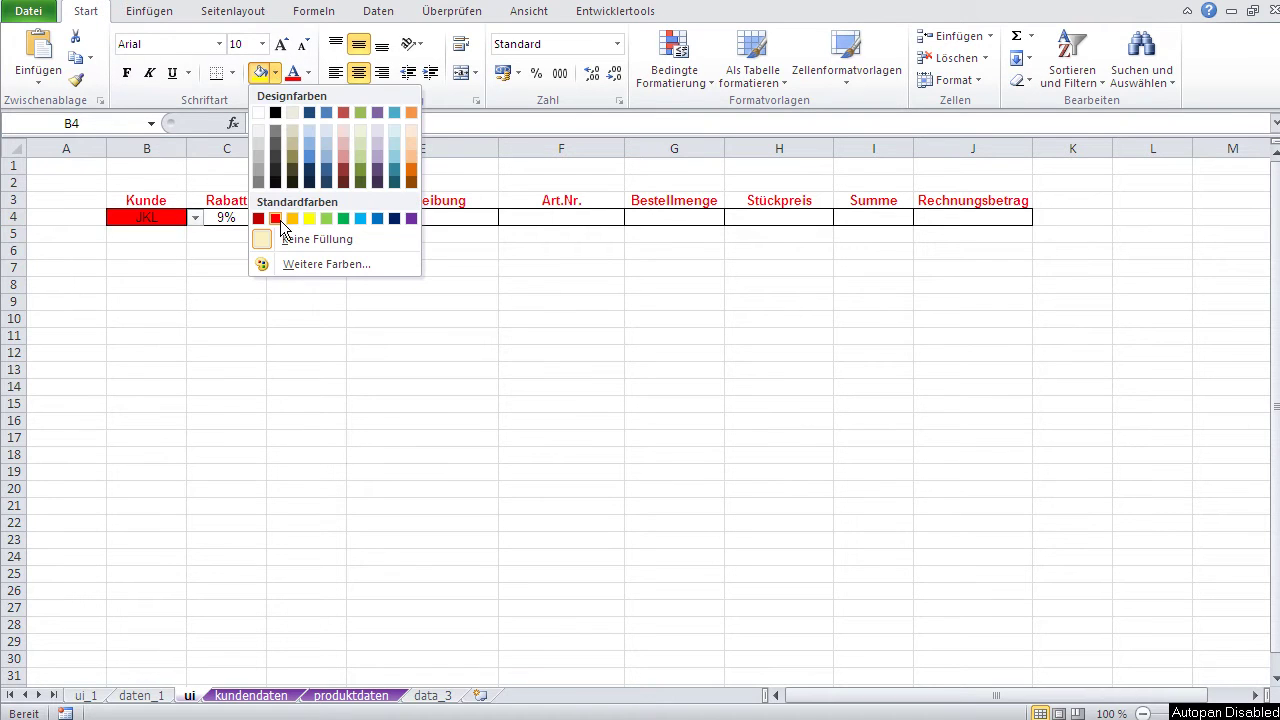
left_click(311, 220)
left_click(288, 315)
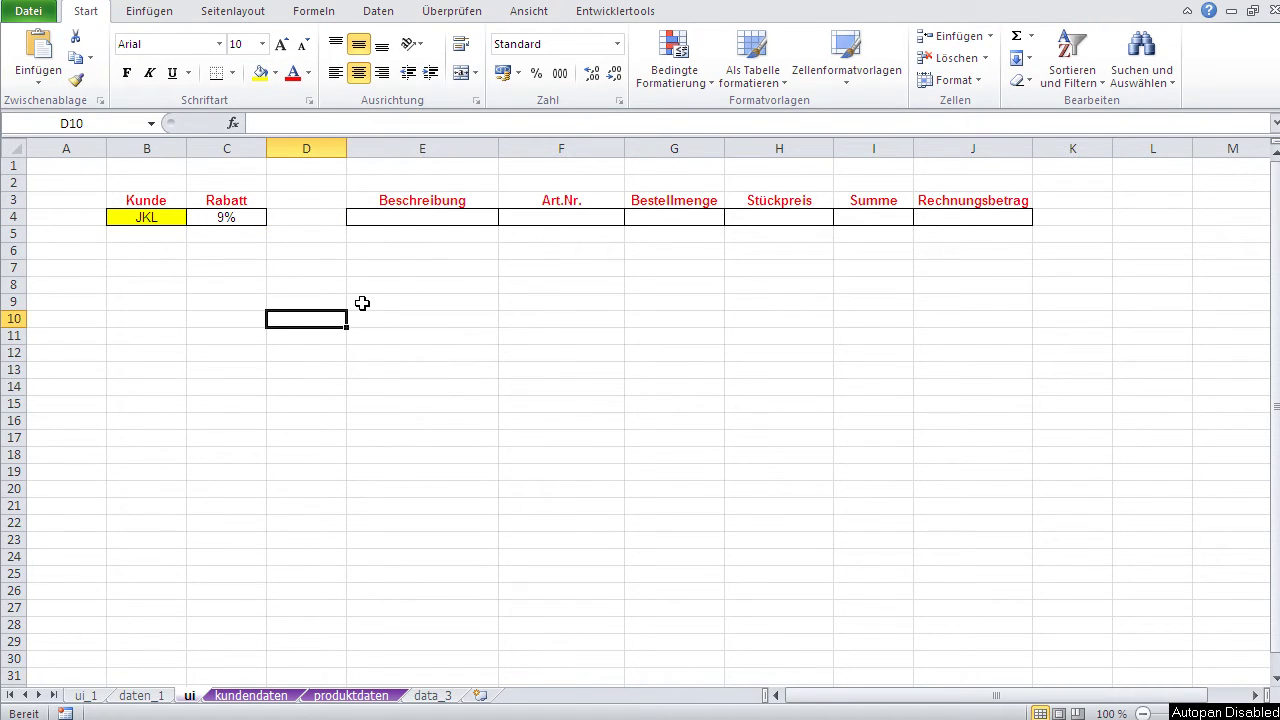
left_click(388, 218)
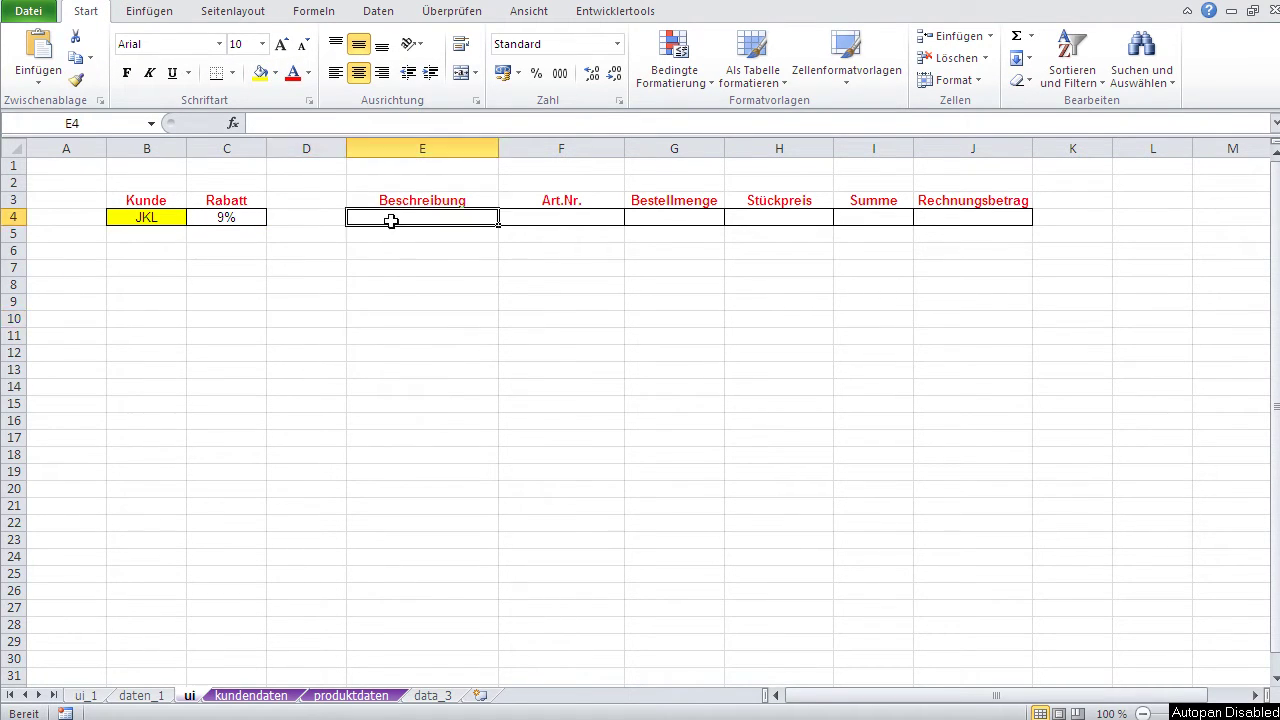
left_click(260, 76)
left_click(656, 222)
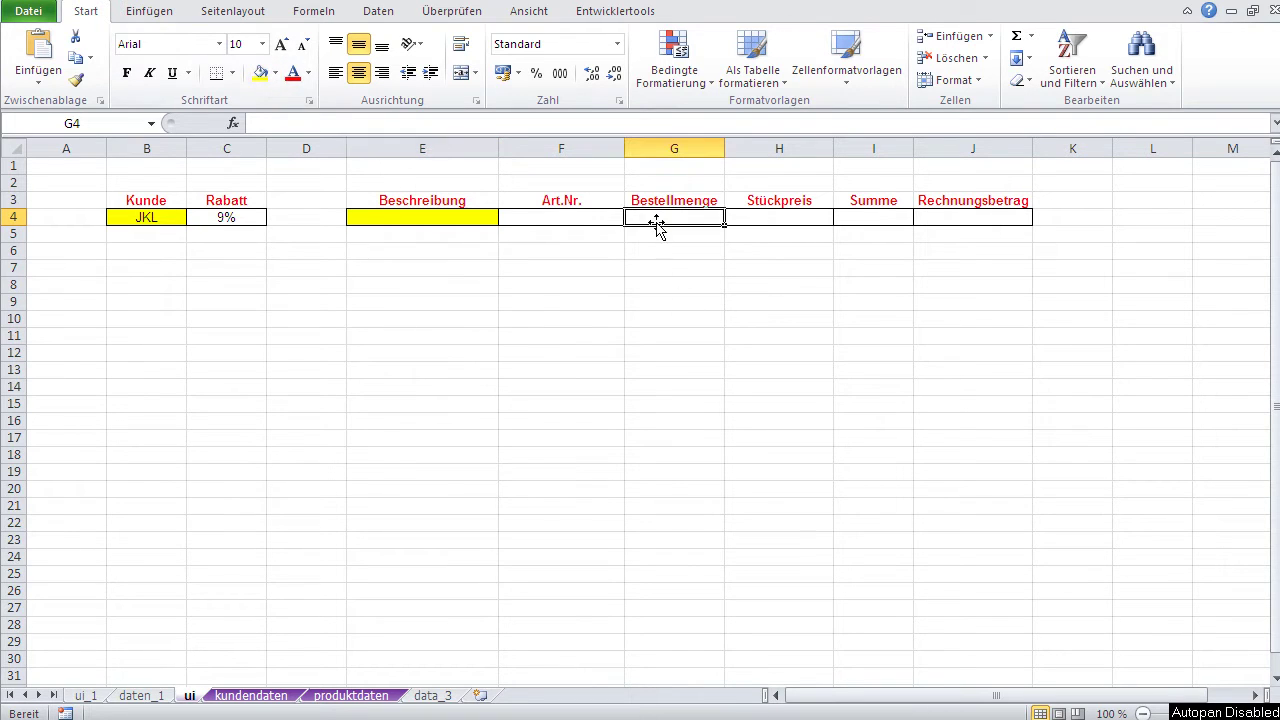
left_click(260, 76)
left_click(408, 357)
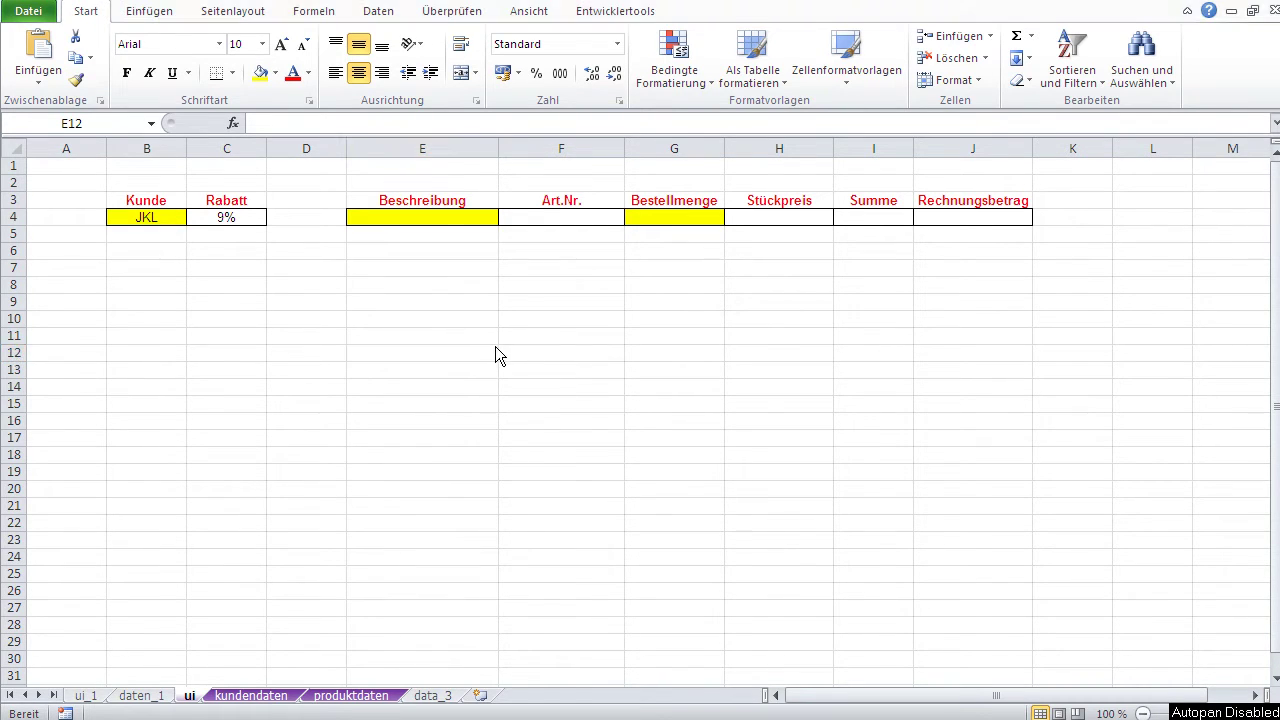
left_click(449, 216)
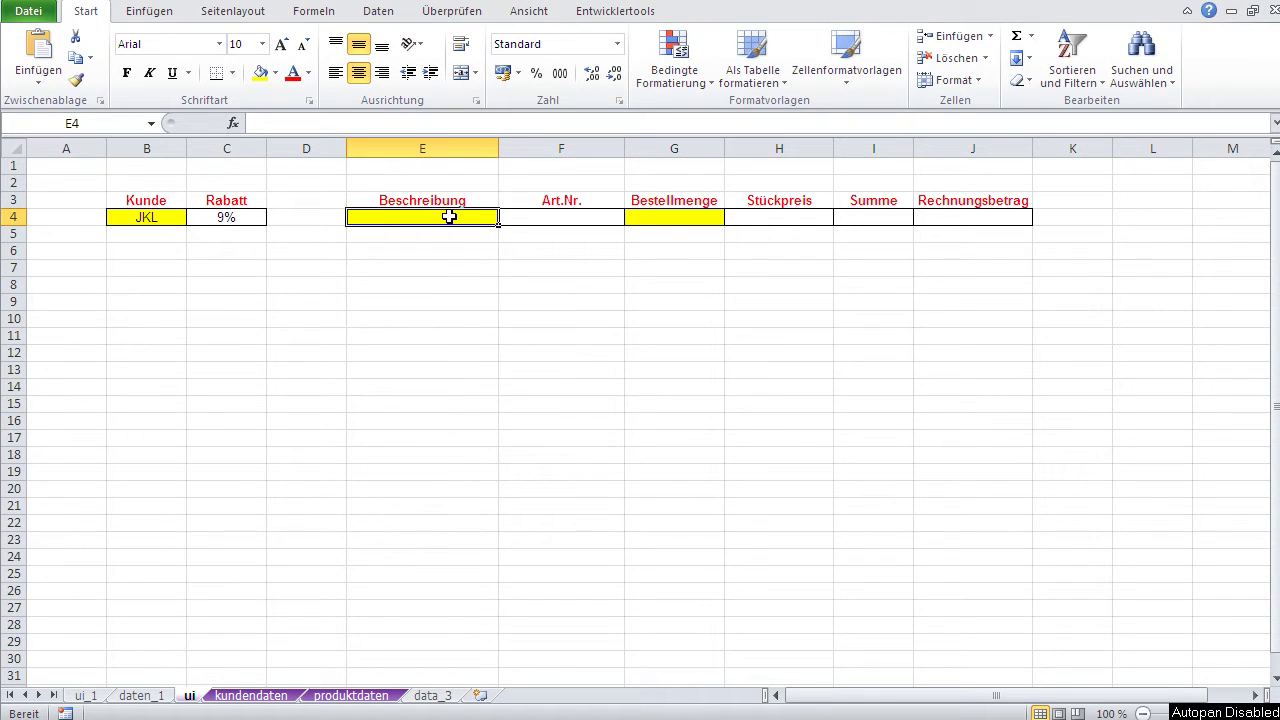
Compare produktdaten with the ui sheet, then select Beschreibung cell E4 under the Daten ribbon.
left_click(345, 695)
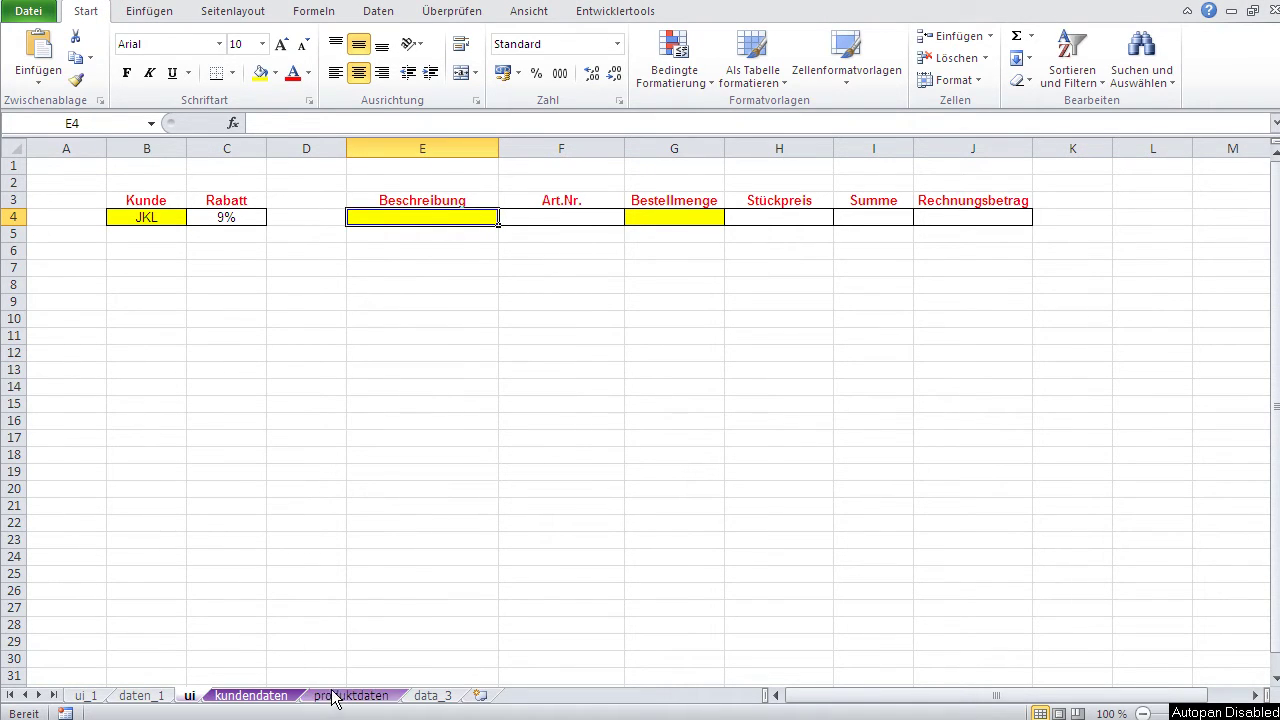
left_click(190, 696)
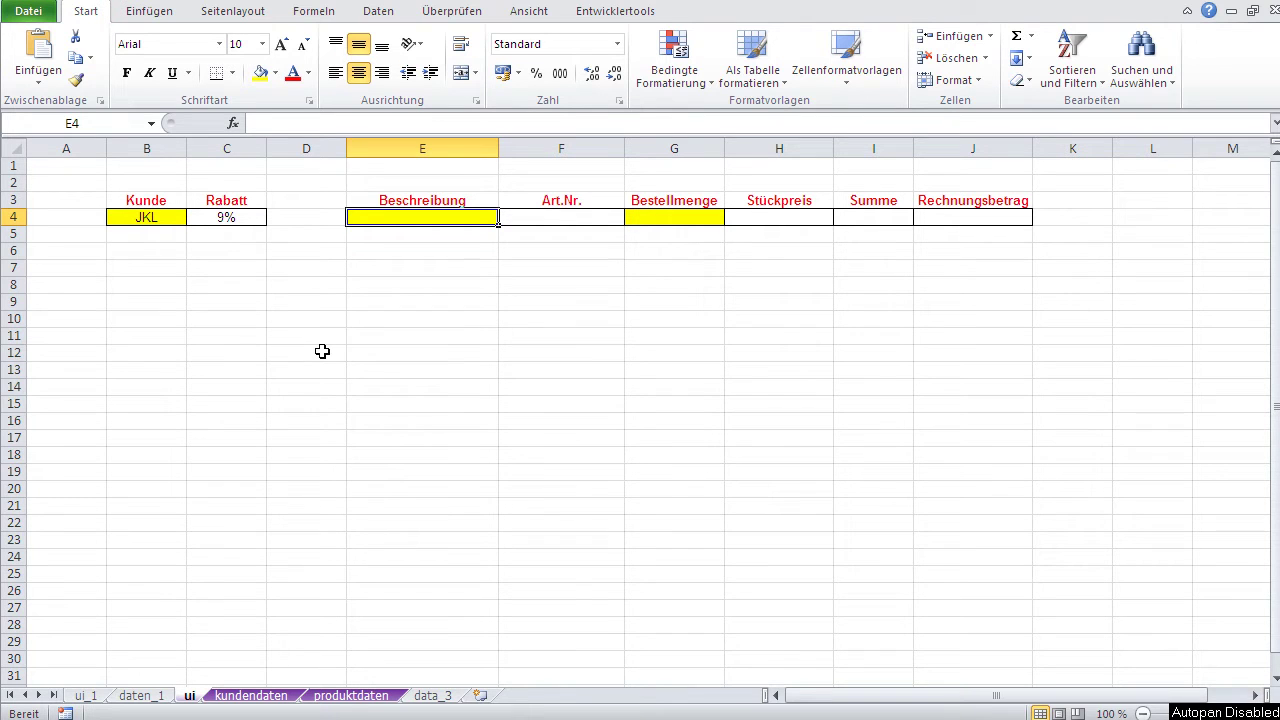
left_click(338, 696)
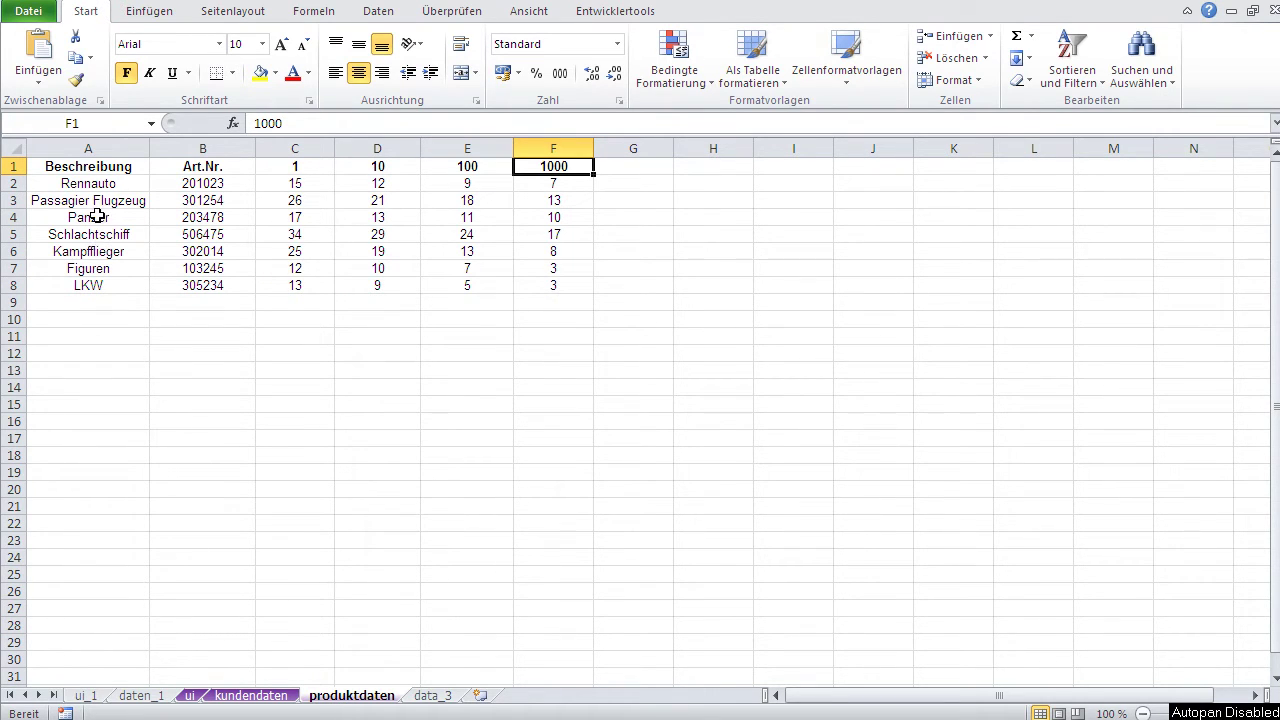
left_click(190, 696)
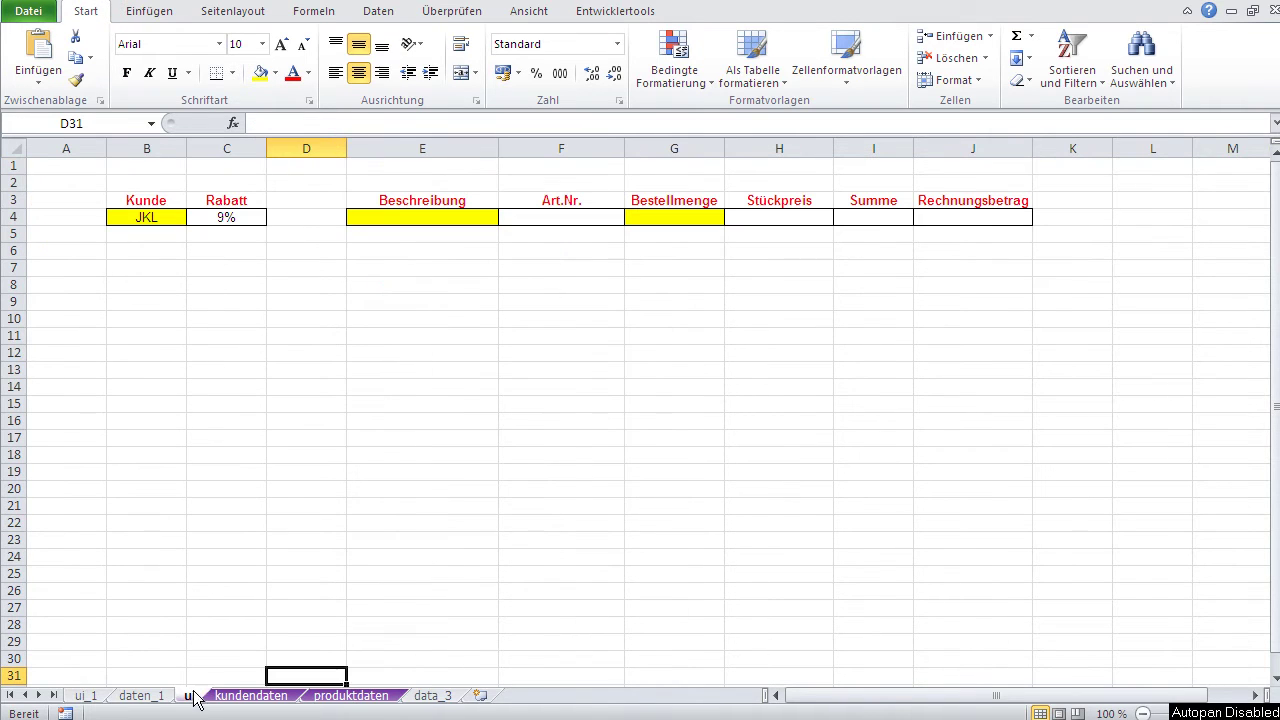
left_click(414, 230)
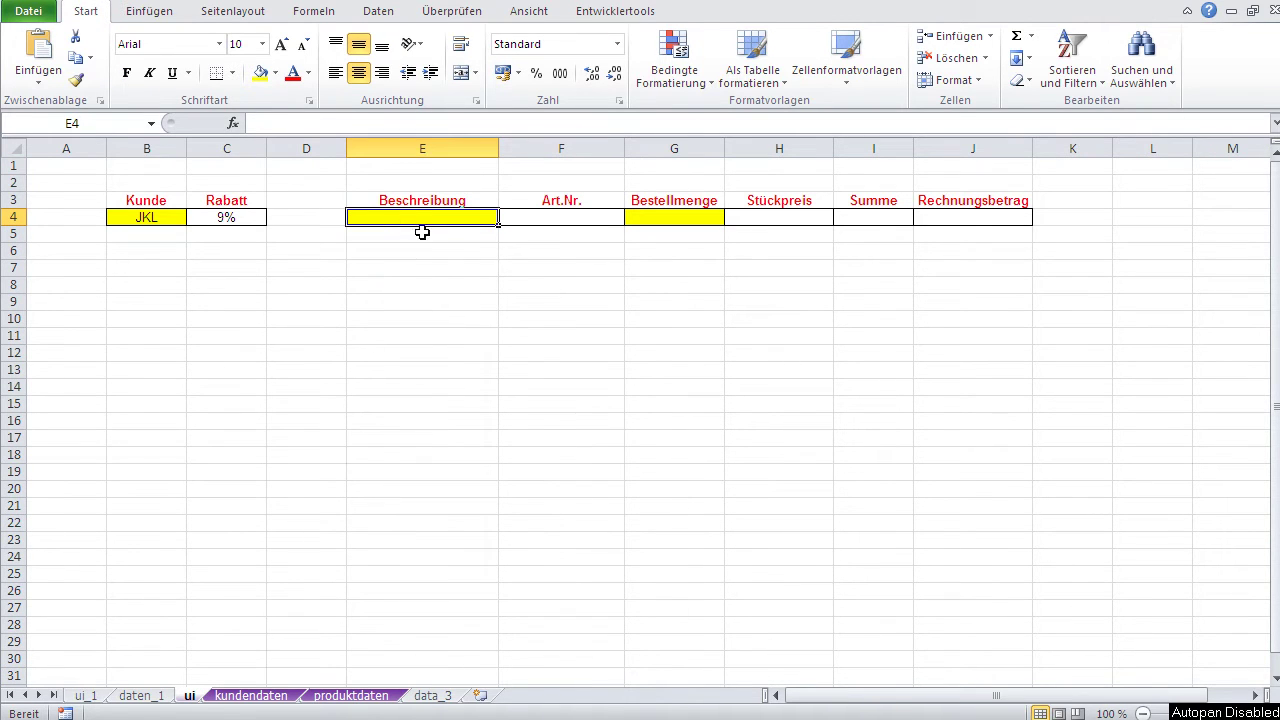
left_click(378, 11)
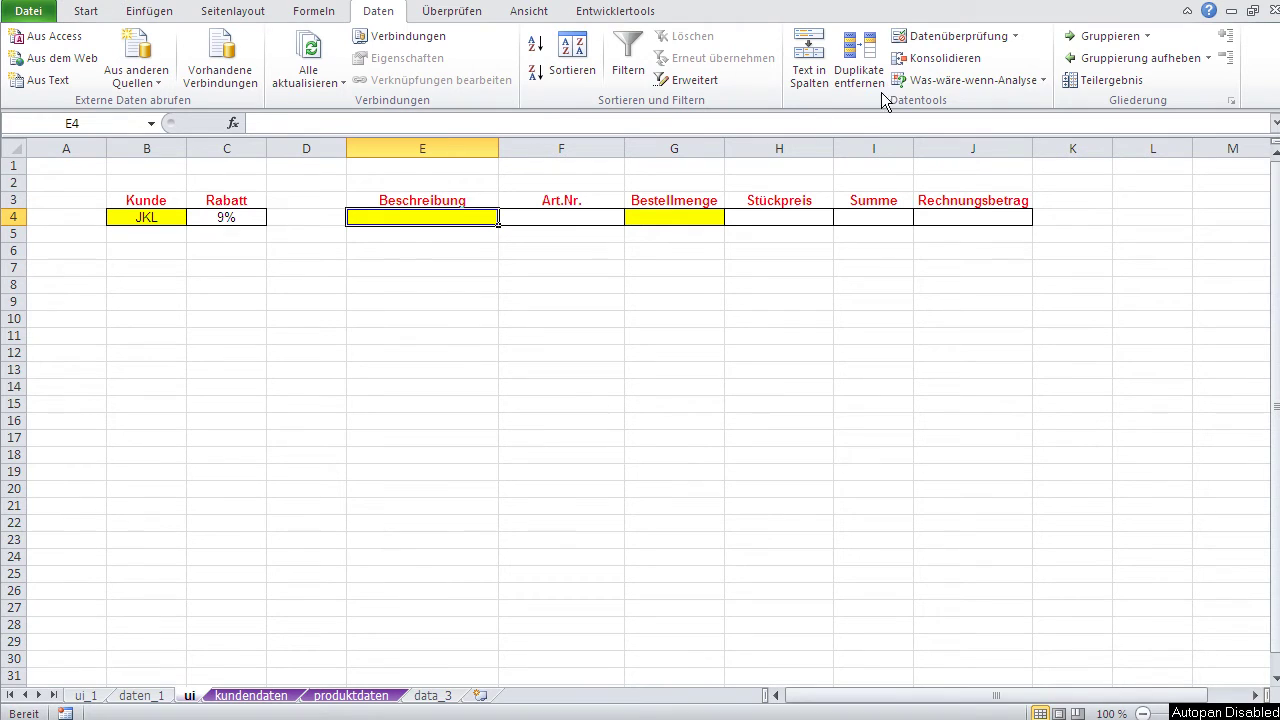
Give E4 a Liste data validation with source =produktdaten!$A:$A.
left_click(1015, 37)
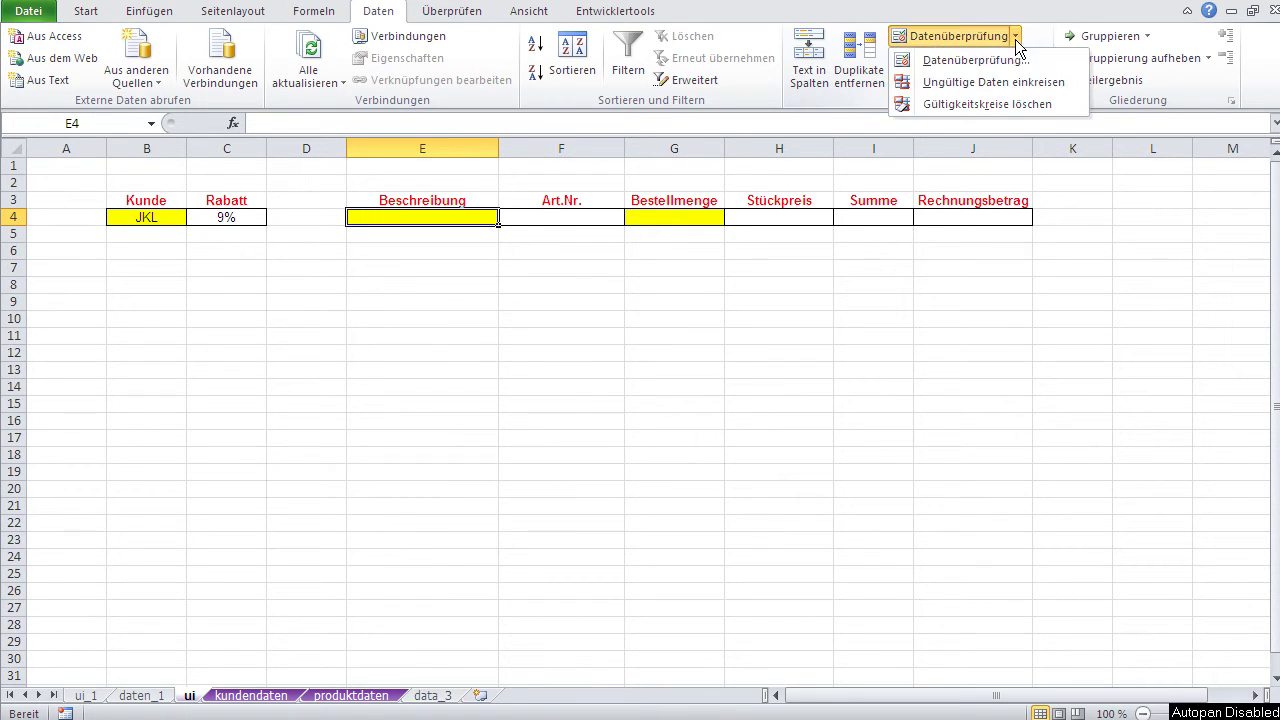
left_click(1008, 61)
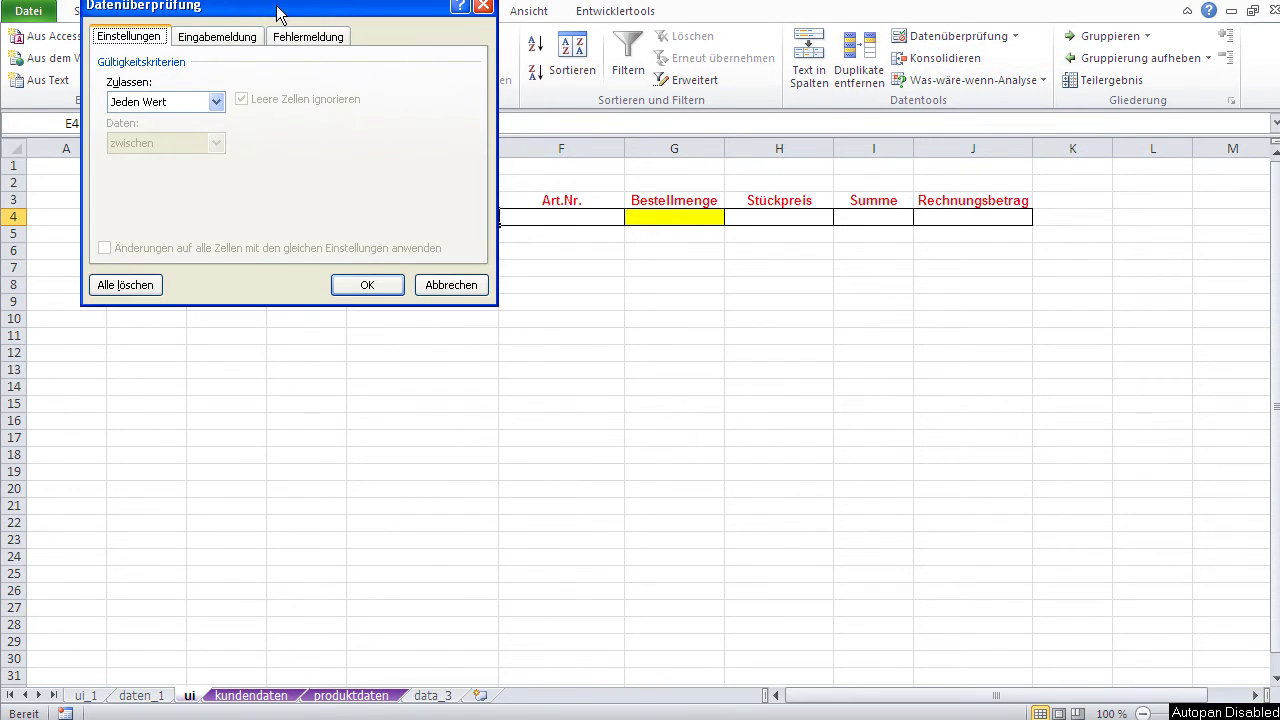
left_click_drag(278, 12, 598, 197)
left_click(535, 287)
left_click(513, 345)
left_click_drag(541, 193, 683, 213)
left_click(620, 390)
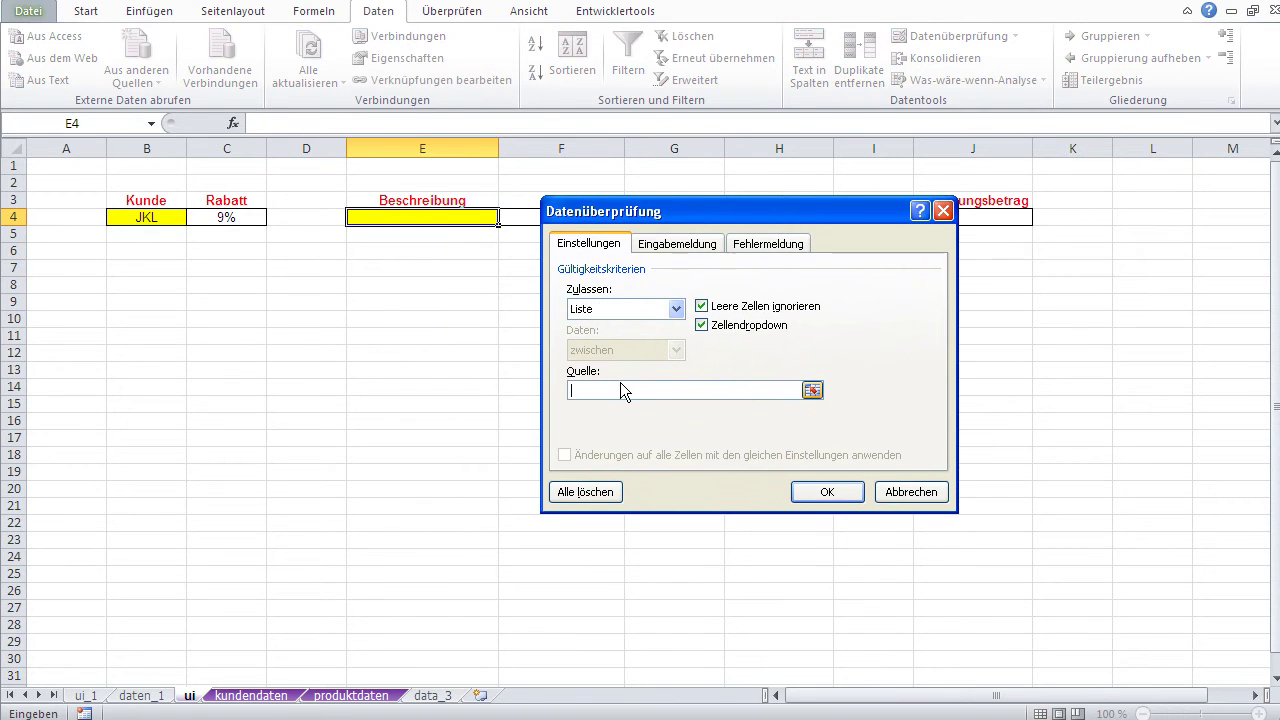
left_click(350, 695)
left_click(88, 148)
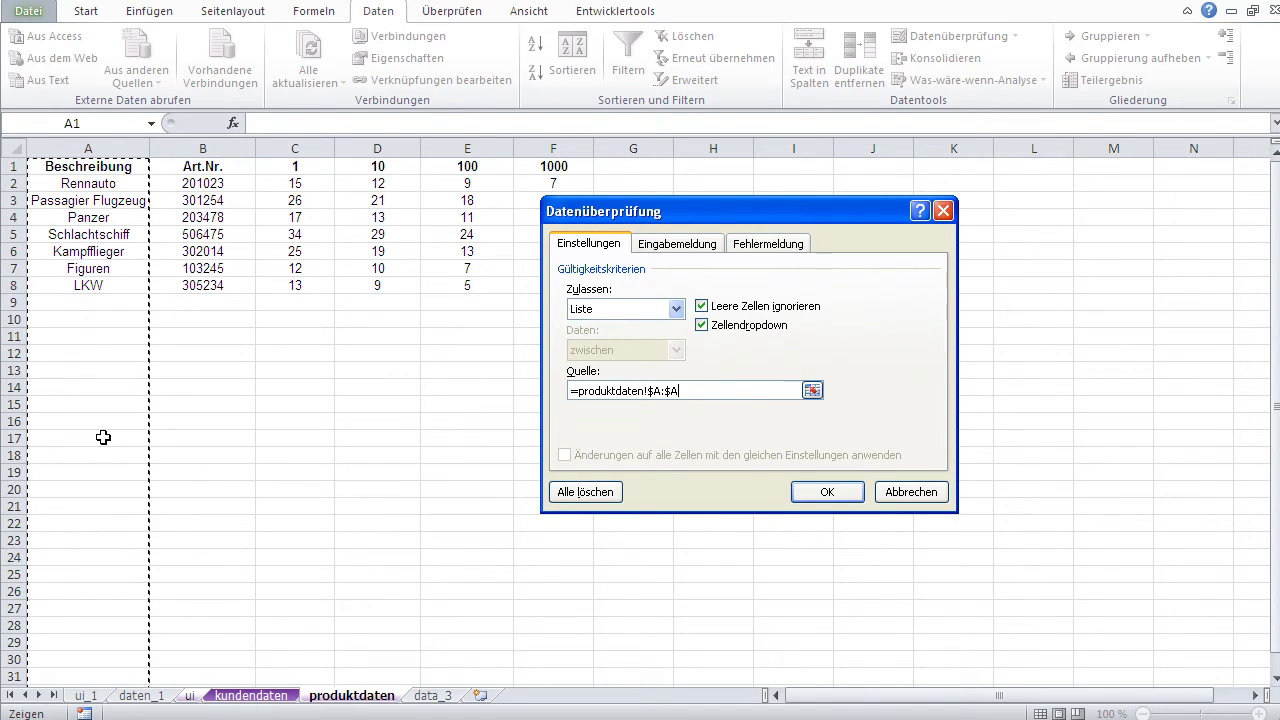
left_click(821, 494)
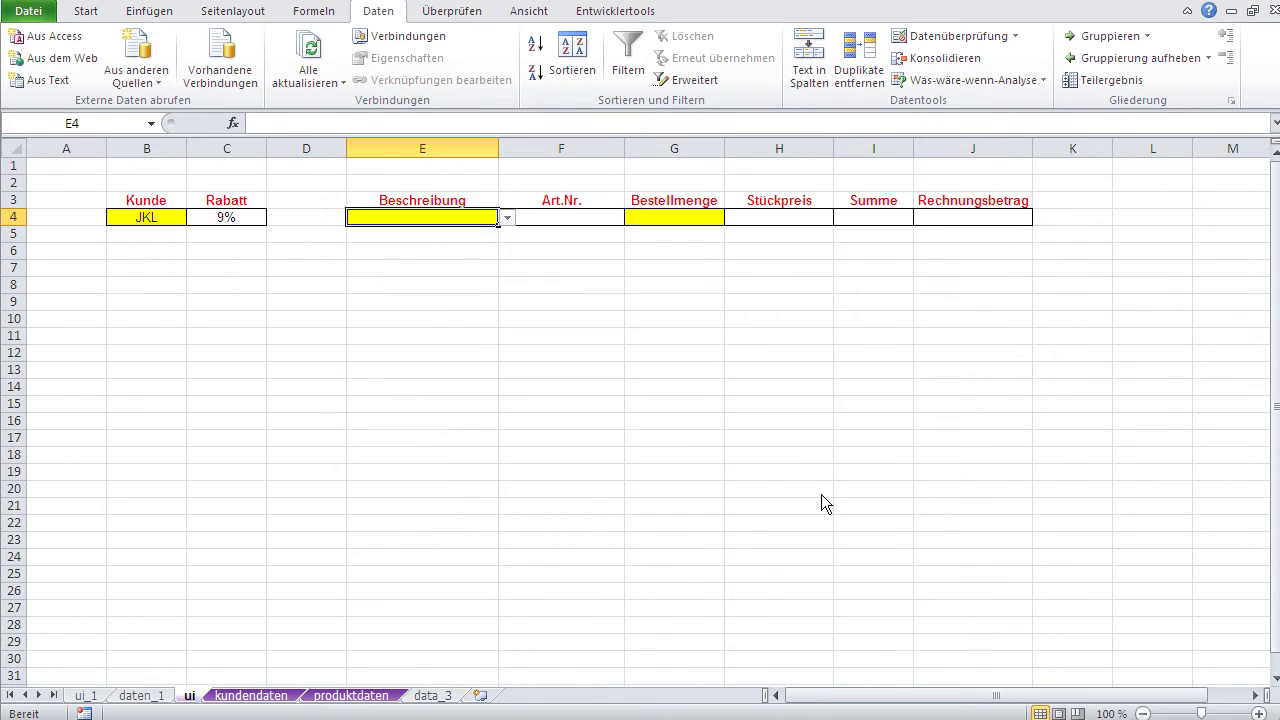
Try E4's dropdown, picking Schlachtschiff and then Passagier Flugzeug.
left_click(507, 218)
left_click(455, 259)
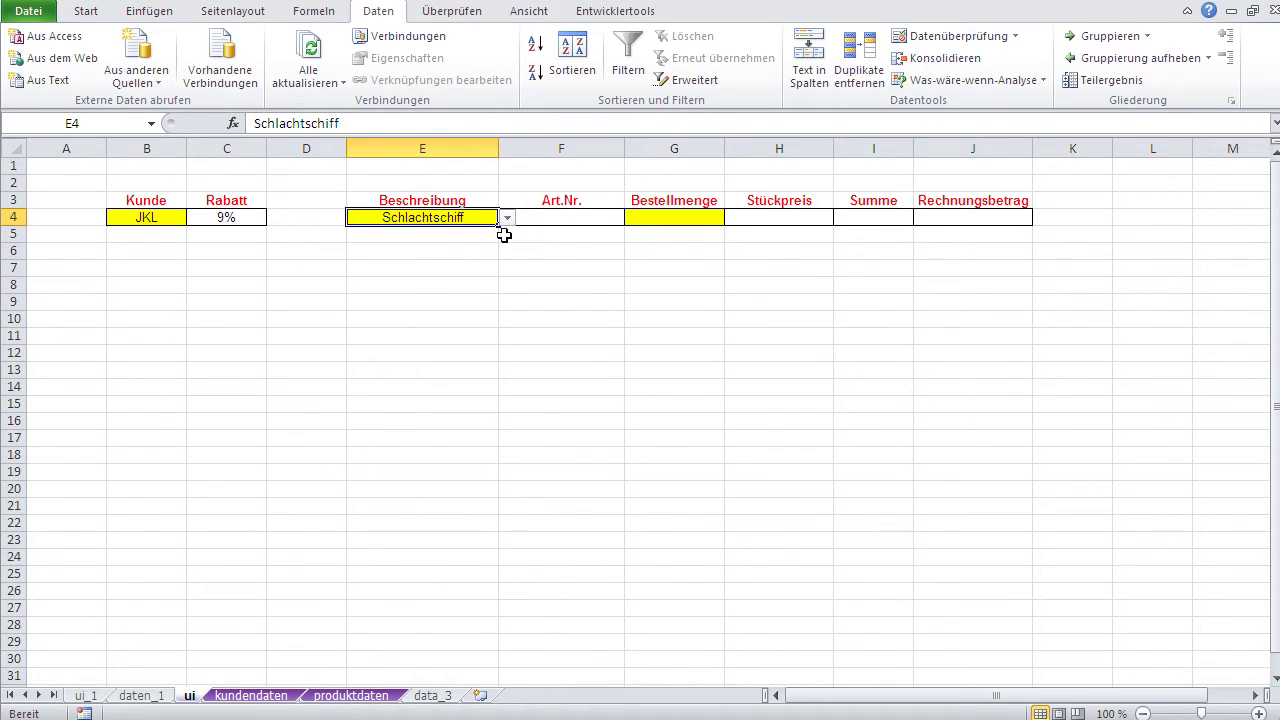
left_click(507, 218)
scroll(507, 254, "up", 2)
left_click(457, 259)
left_click(463, 336)
Add test entries aaa, bbb and cc below the products on produktdaten.
left_click(372, 697)
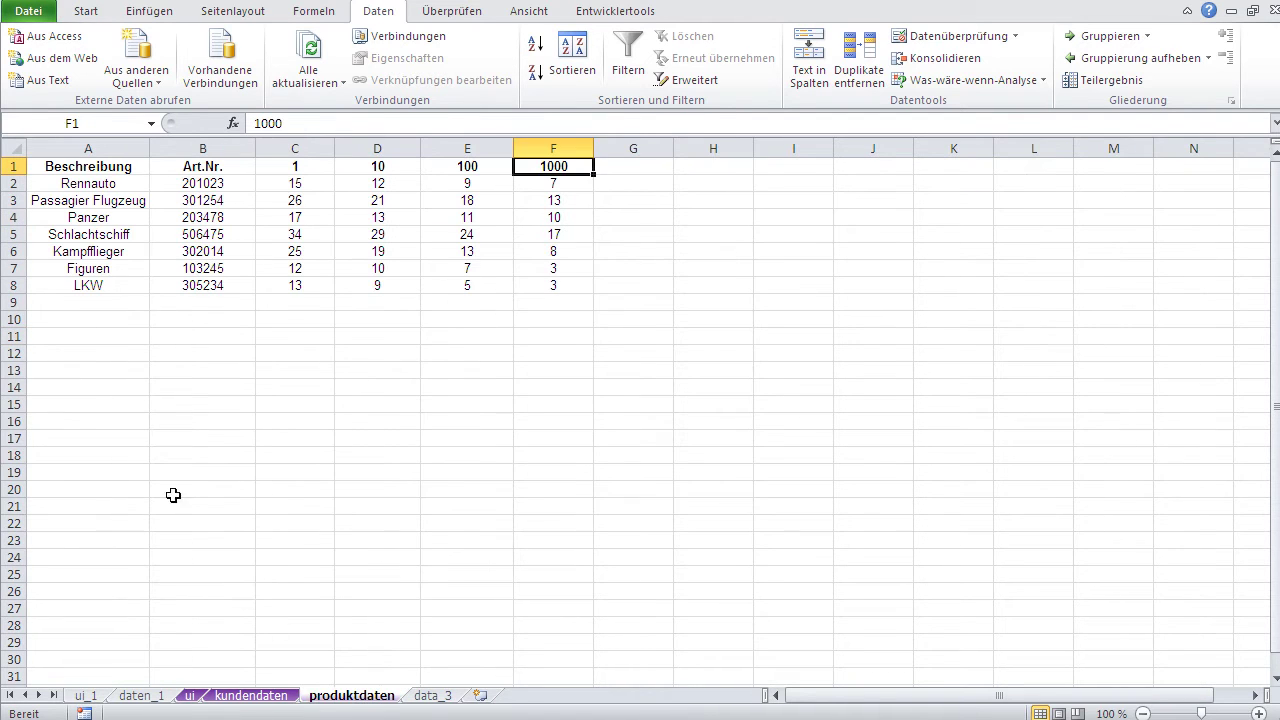
left_click(114, 307)
type("aaa")
key("Return")
type("bbb")
key("Return")
type("cc")
key("Return")
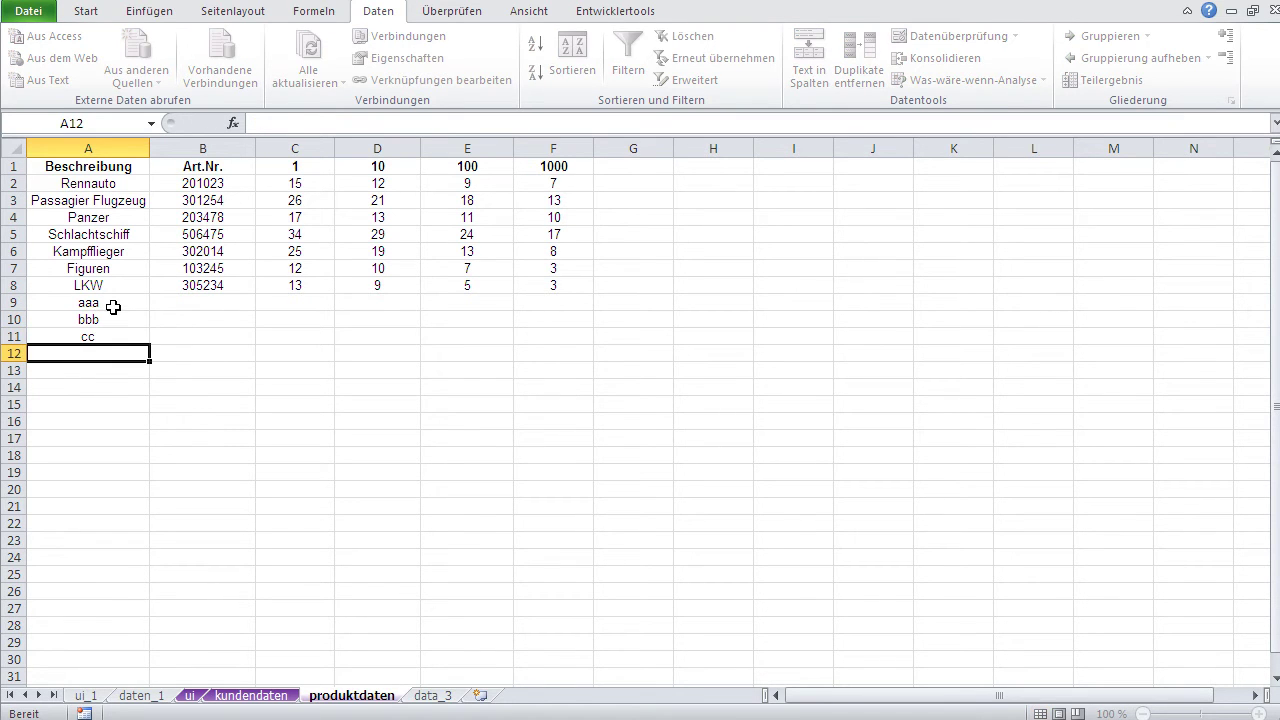
Check that aaa, bbb and cc now appear in E4's dropdown list.
left_click(192, 697)
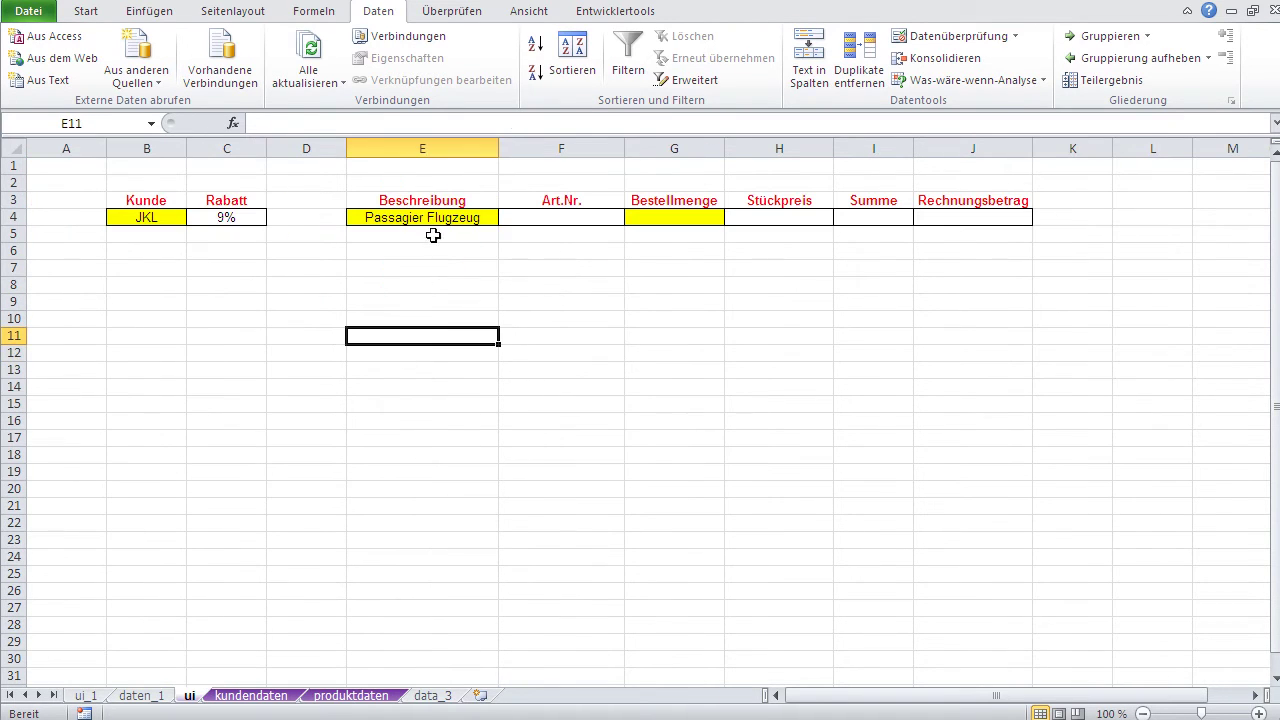
left_click(444, 220)
left_click(509, 220)
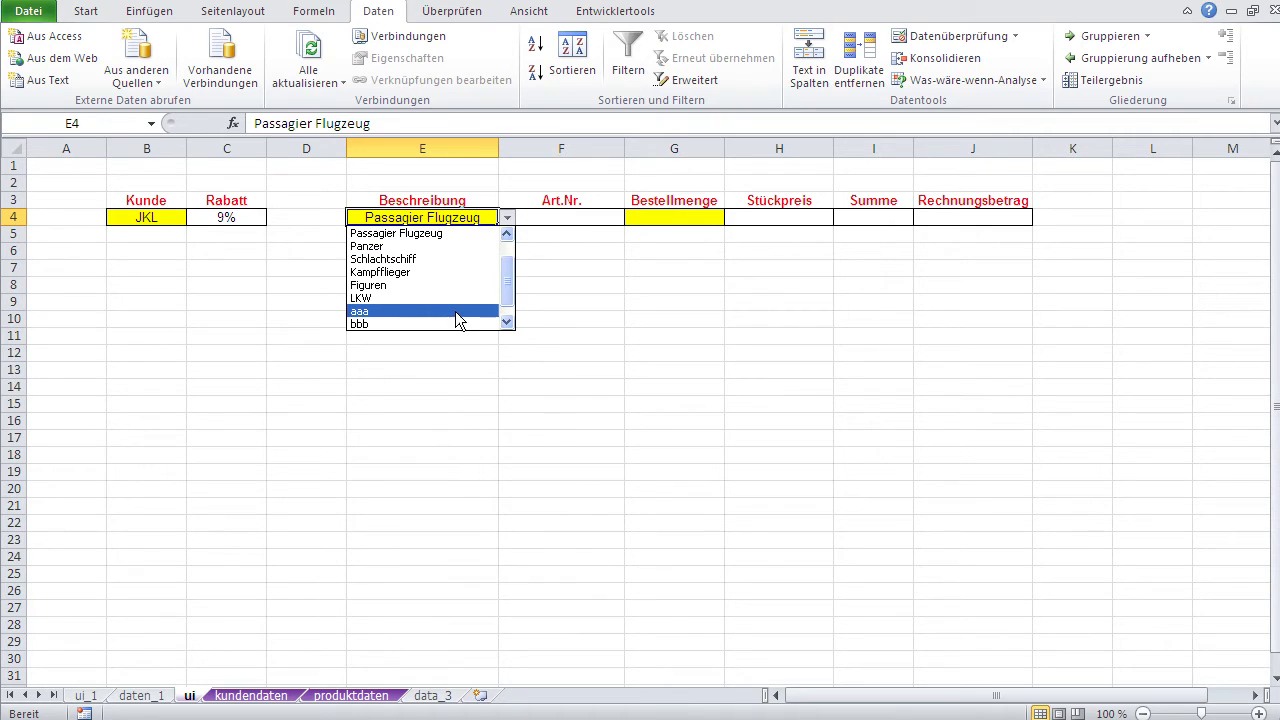
left_click(509, 298)
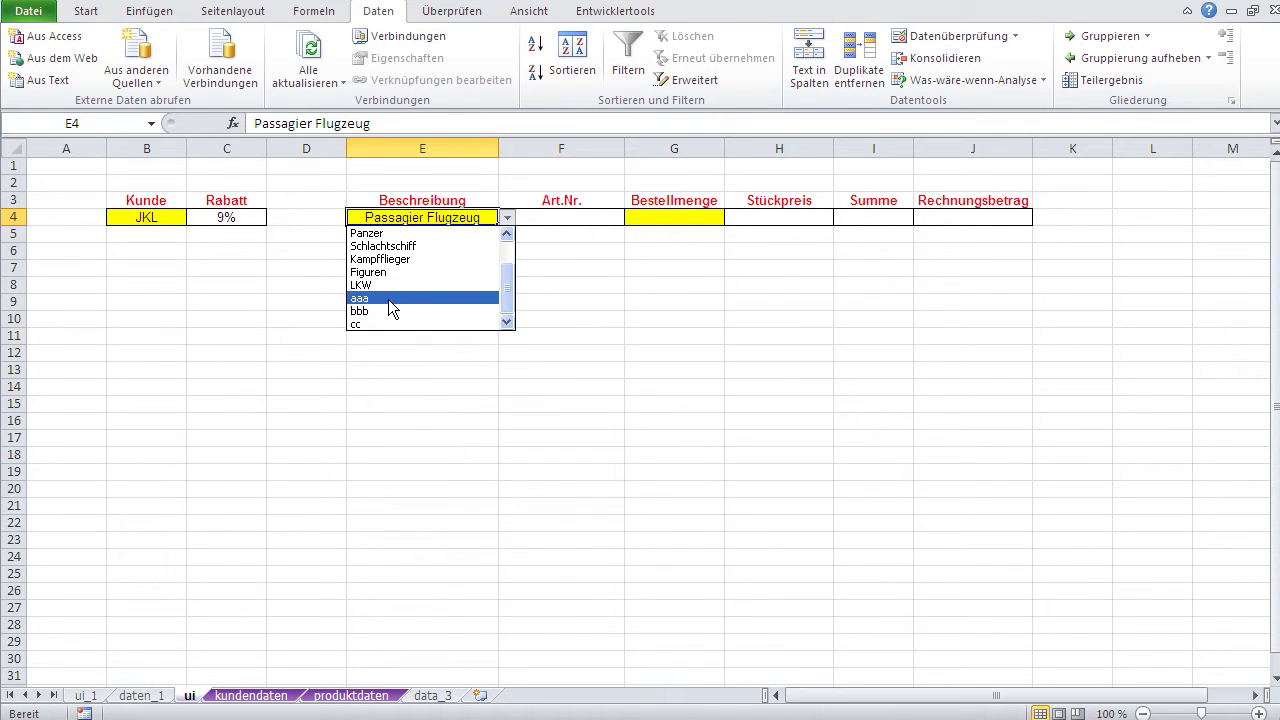
key("Escape")
Delete the test entries from produktdaten A9:A11.
left_click(350, 695)
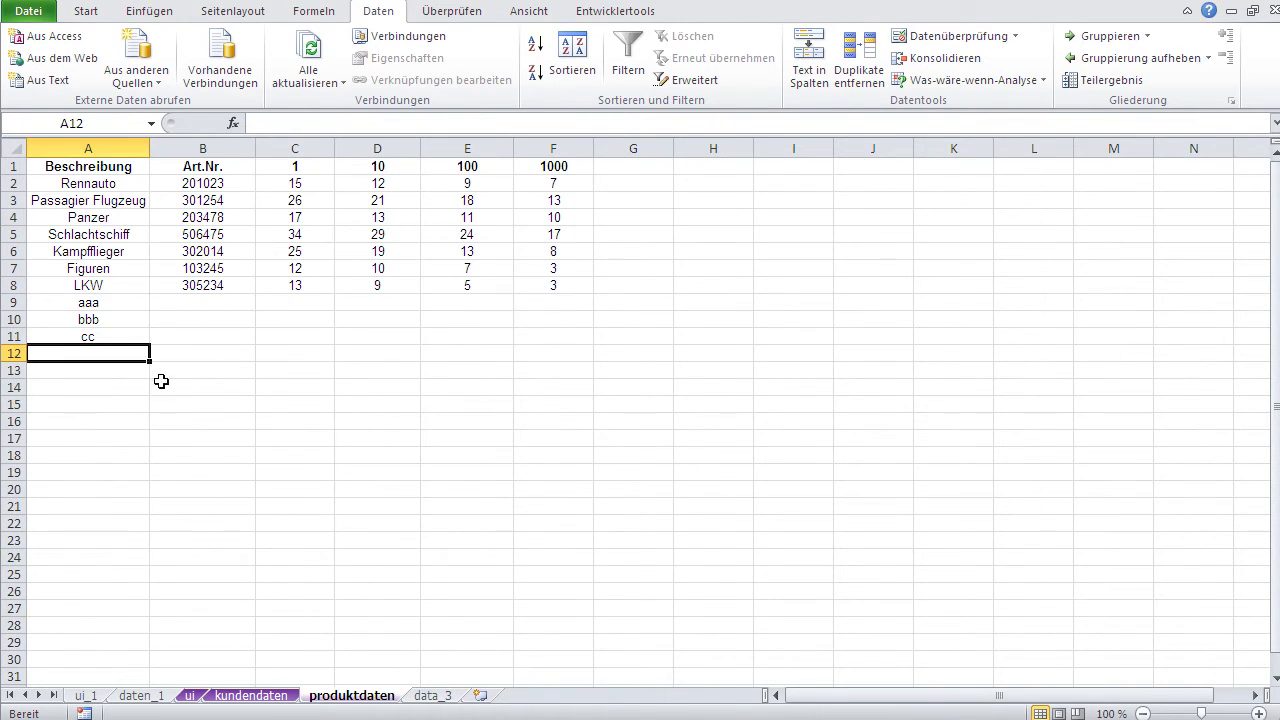
left_click_drag(122, 306, 122, 342)
key("Delete")
left_click(122, 420)
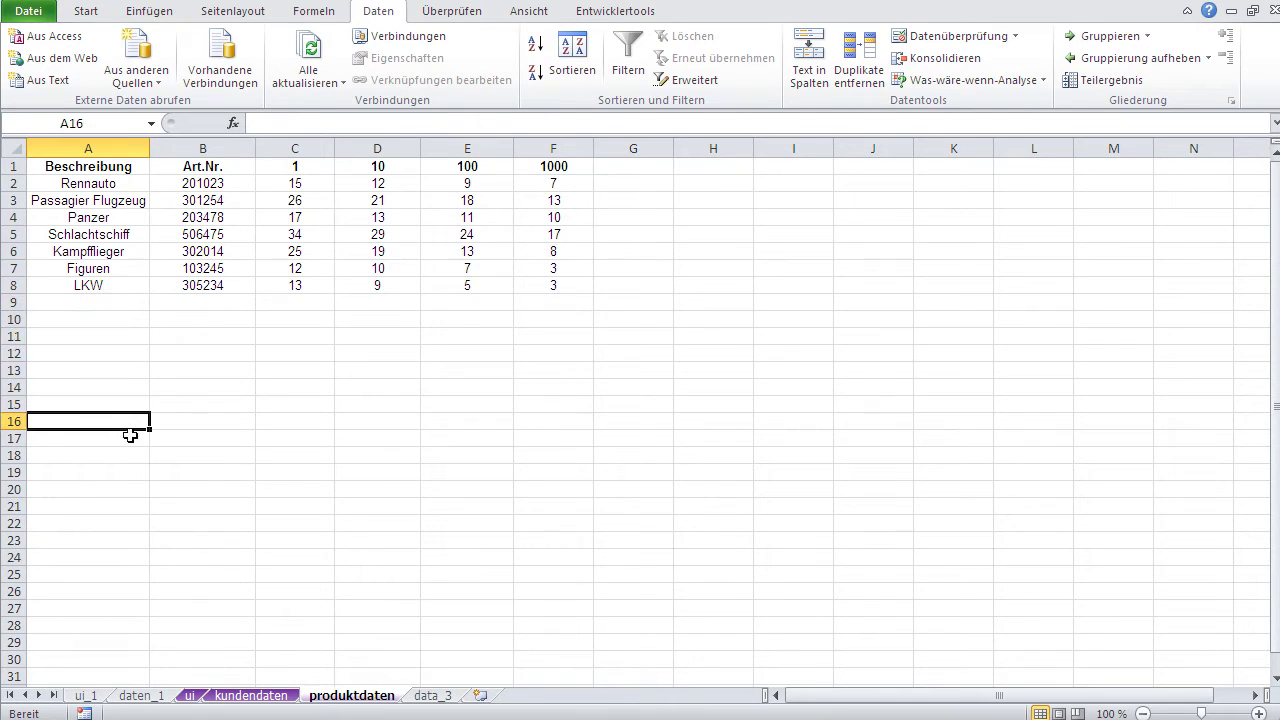
Set E4 back to Passagier Flugzeug from the dropdown.
left_click(188, 695)
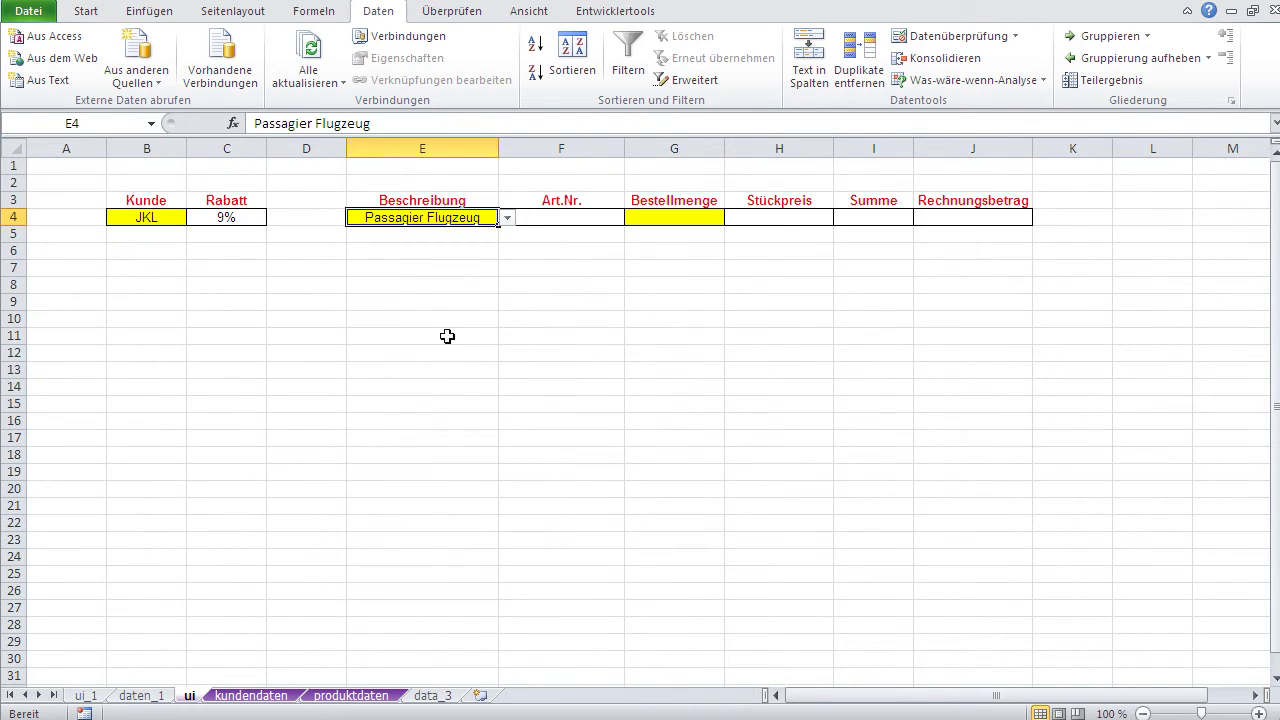
left_click(507, 217)
scroll(503, 296, "up", 1)
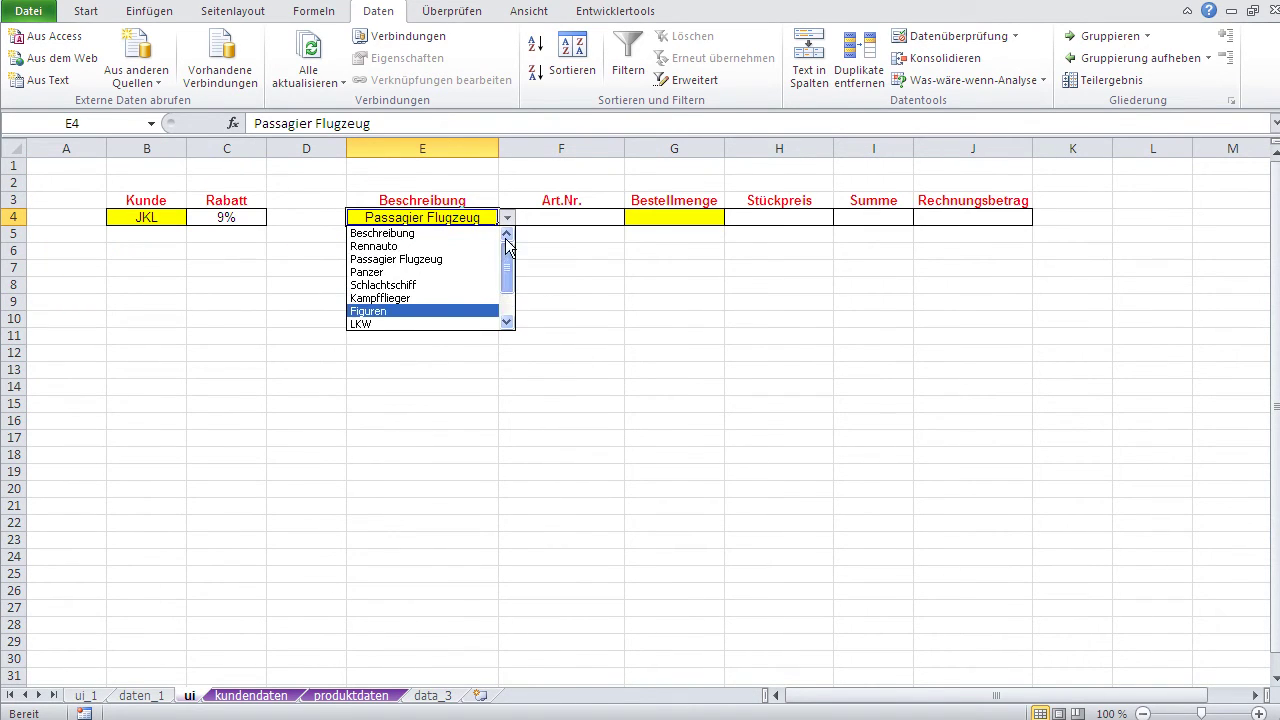
left_click(425, 260)
left_click(555, 222)
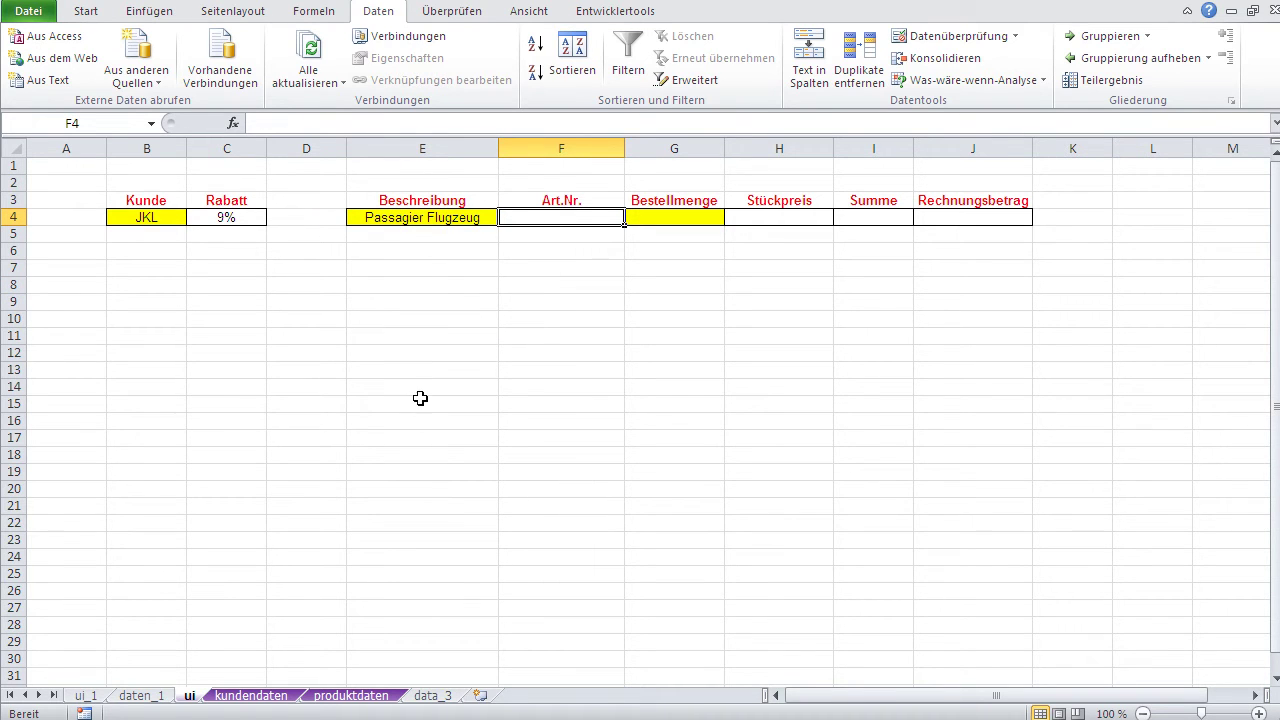
Insert SVERWEIS into Art.Nr. cell F4 from the Alle function category.
left_click(233, 220)
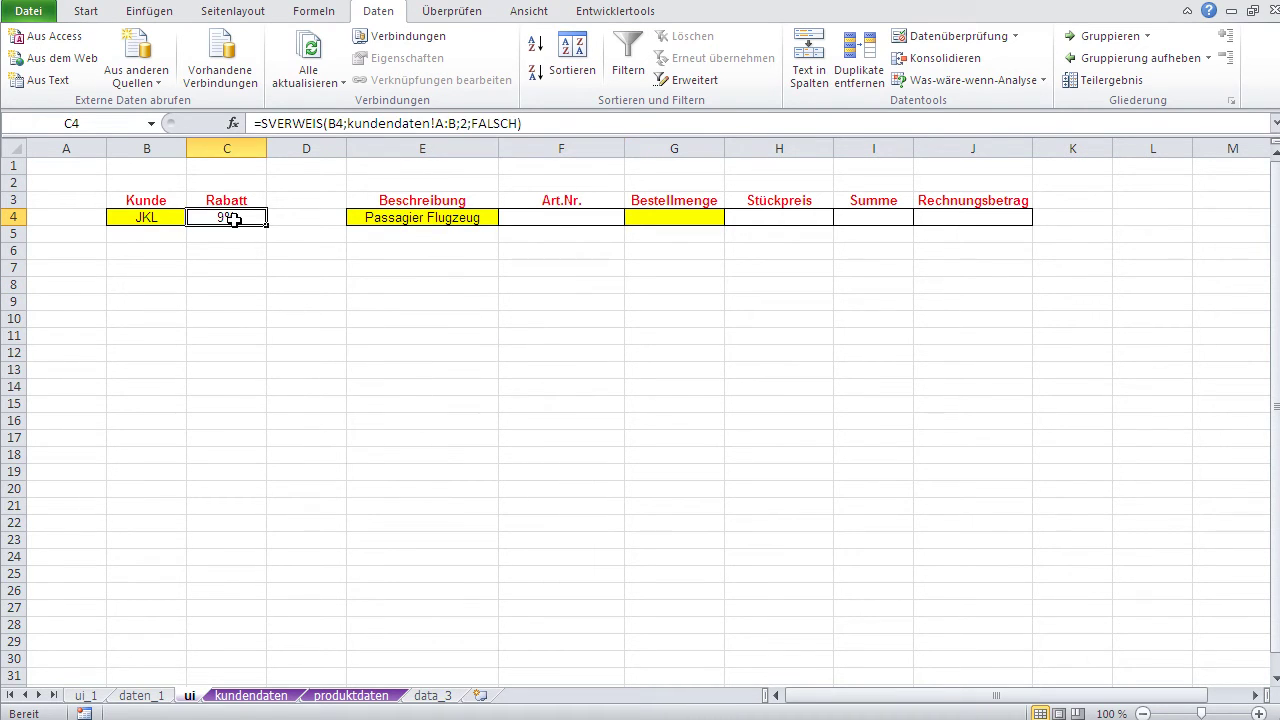
left_click(570, 220)
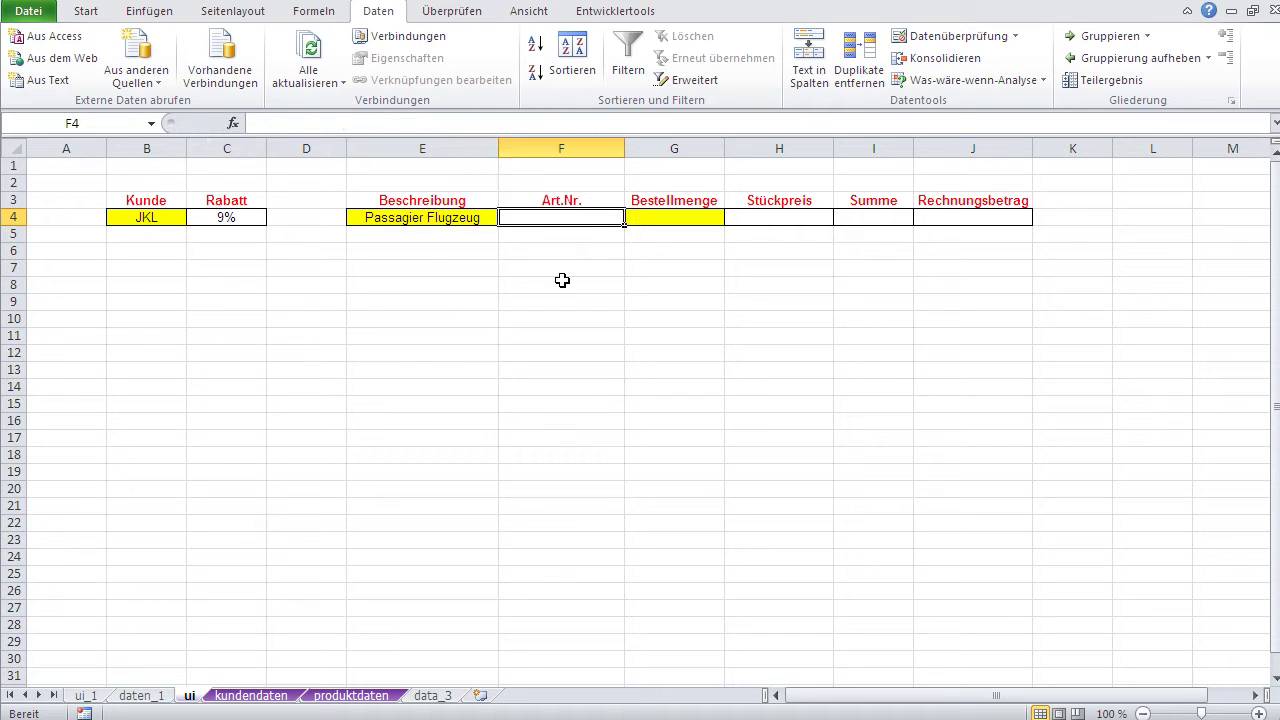
left_click(234, 123)
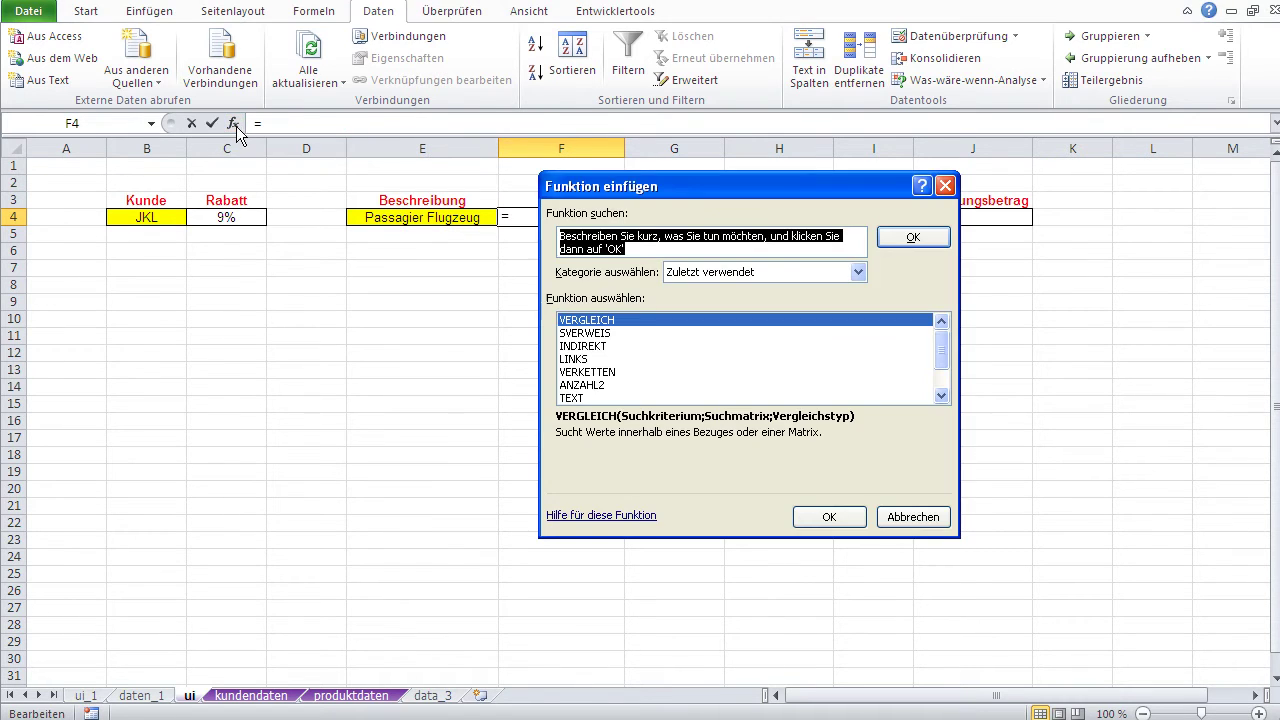
left_click(768, 274)
left_click(740, 298)
left_click_drag(939, 327, 940, 374)
left_click(941, 397)
left_click(941, 397)
left_click(604, 386)
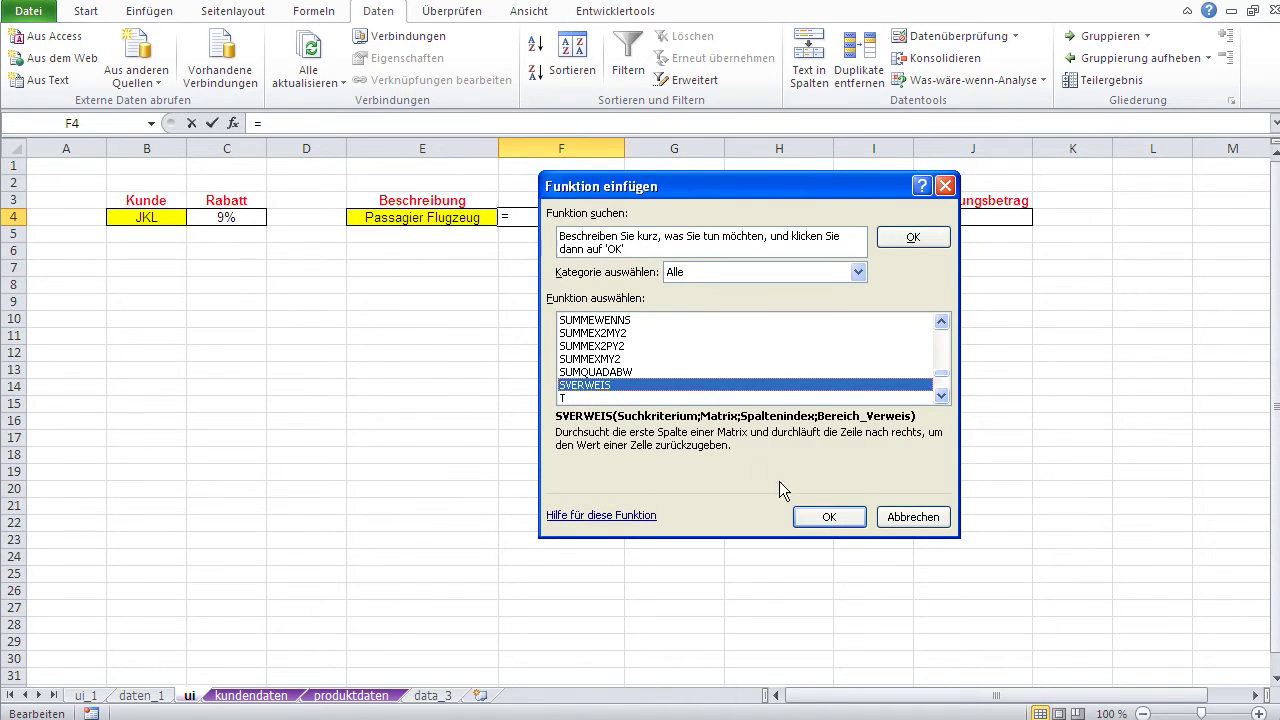
left_click(827, 516)
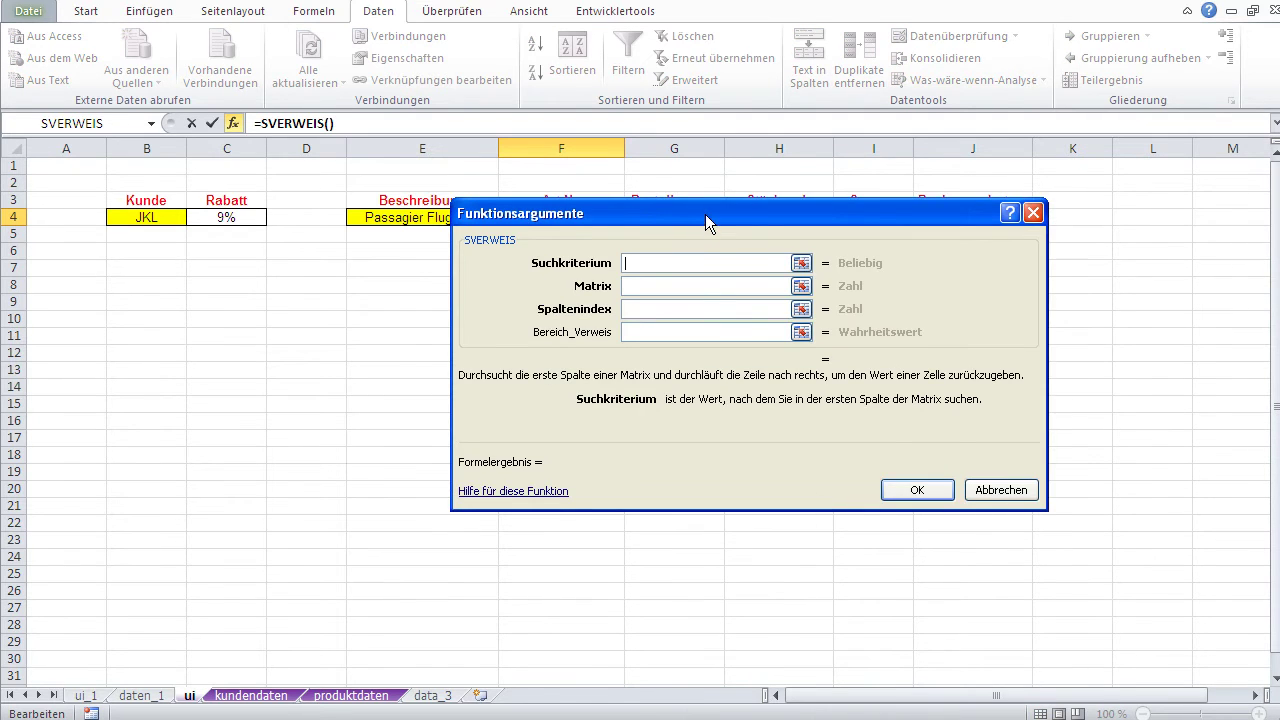
Set SVERWEIS's Suchkriterium to E4 and Matrix to produktdaten!A:B.
left_click_drag(705, 214, 660, 289)
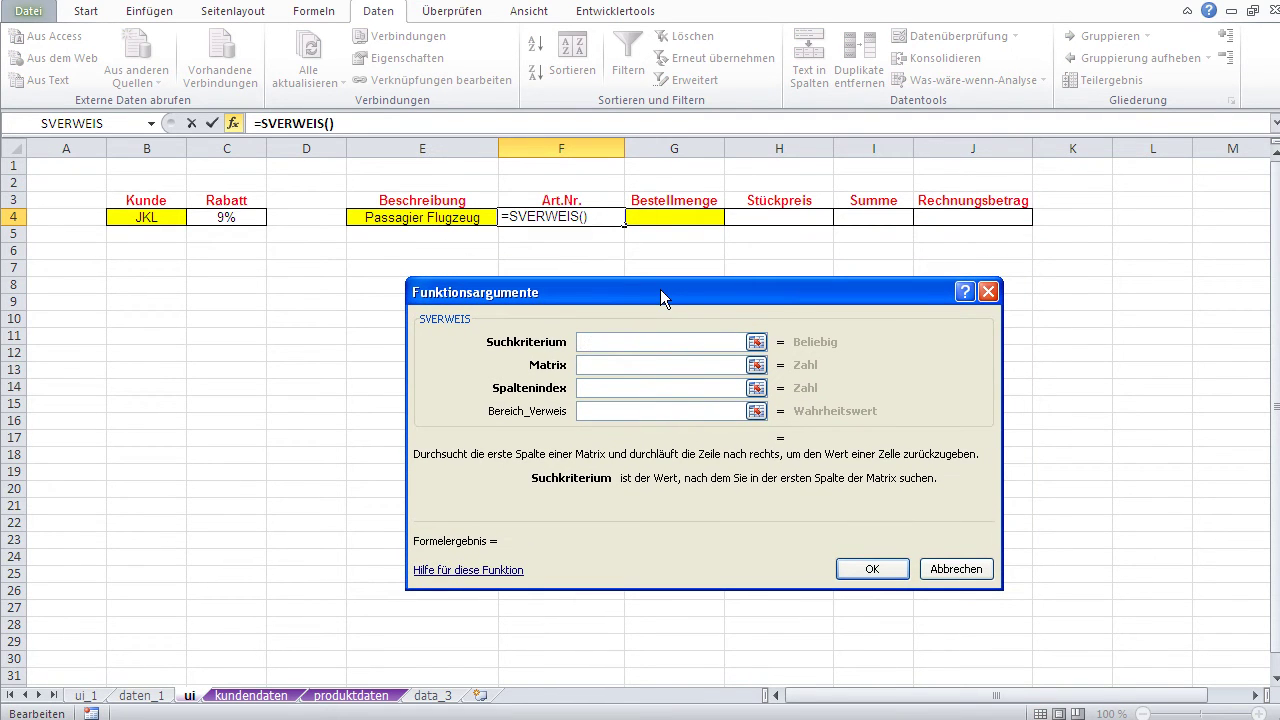
left_click(418, 217)
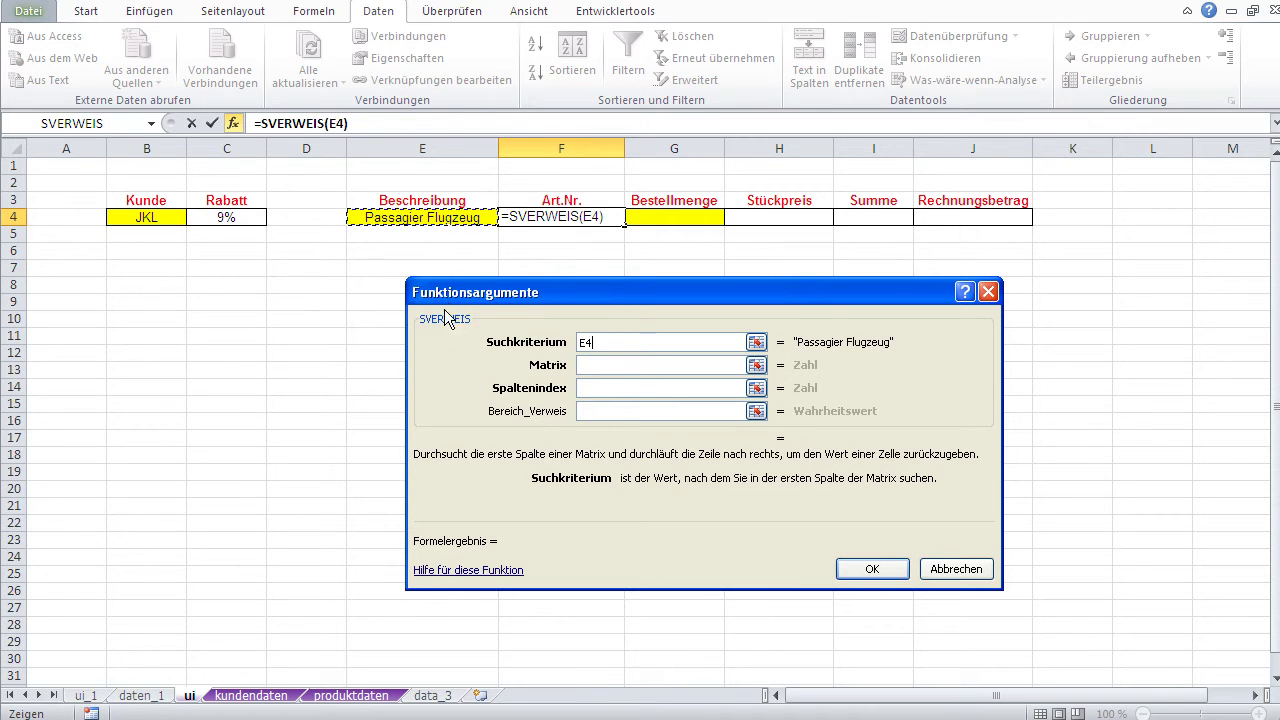
left_click(600, 365)
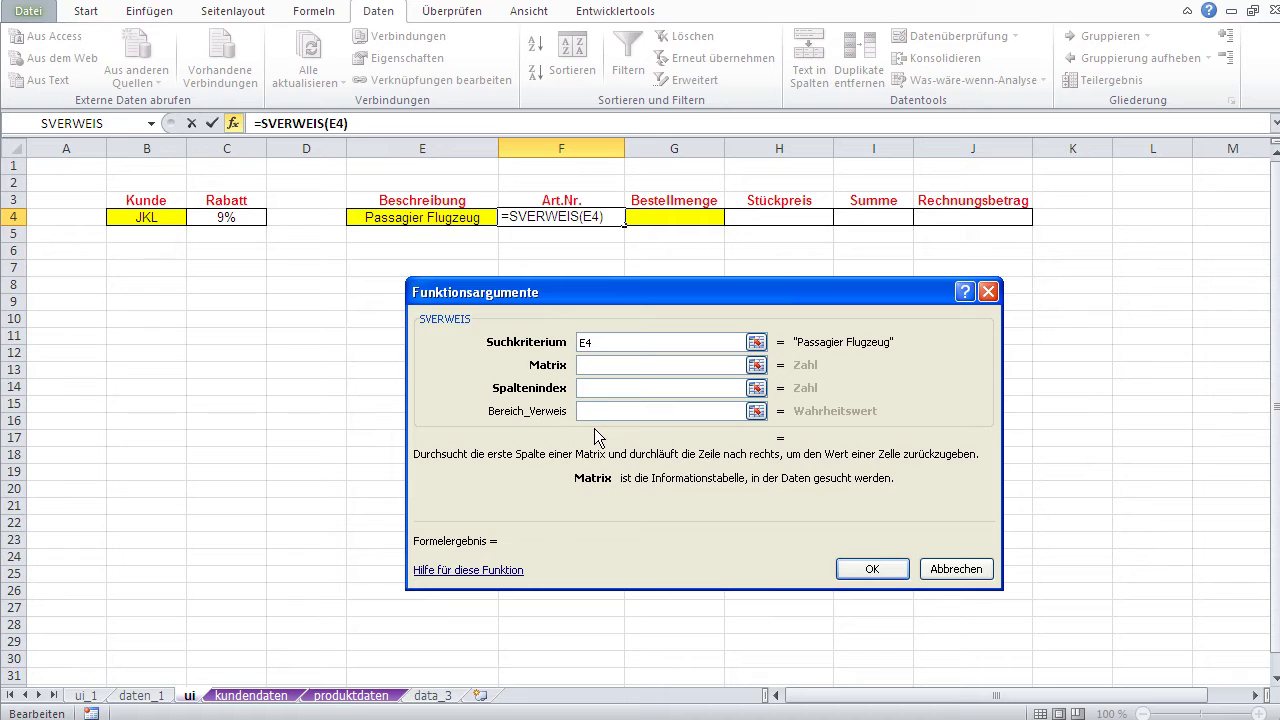
left_click(360, 694)
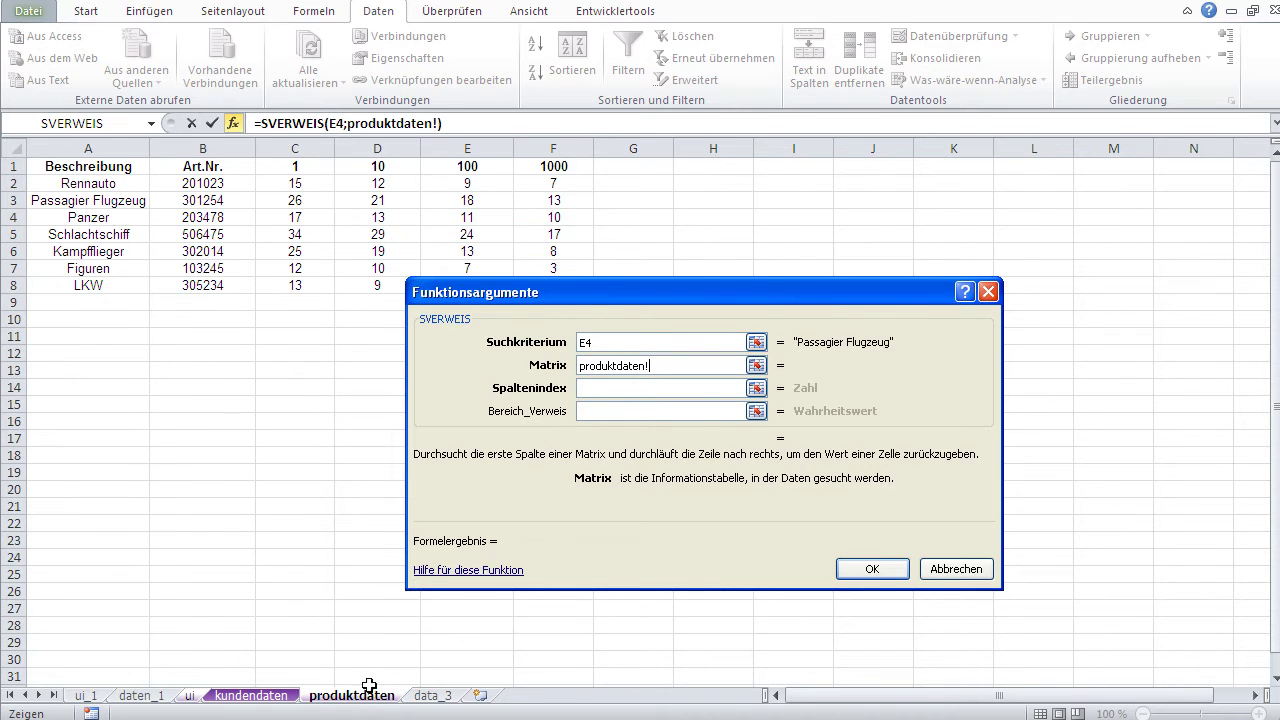
left_click(93, 148)
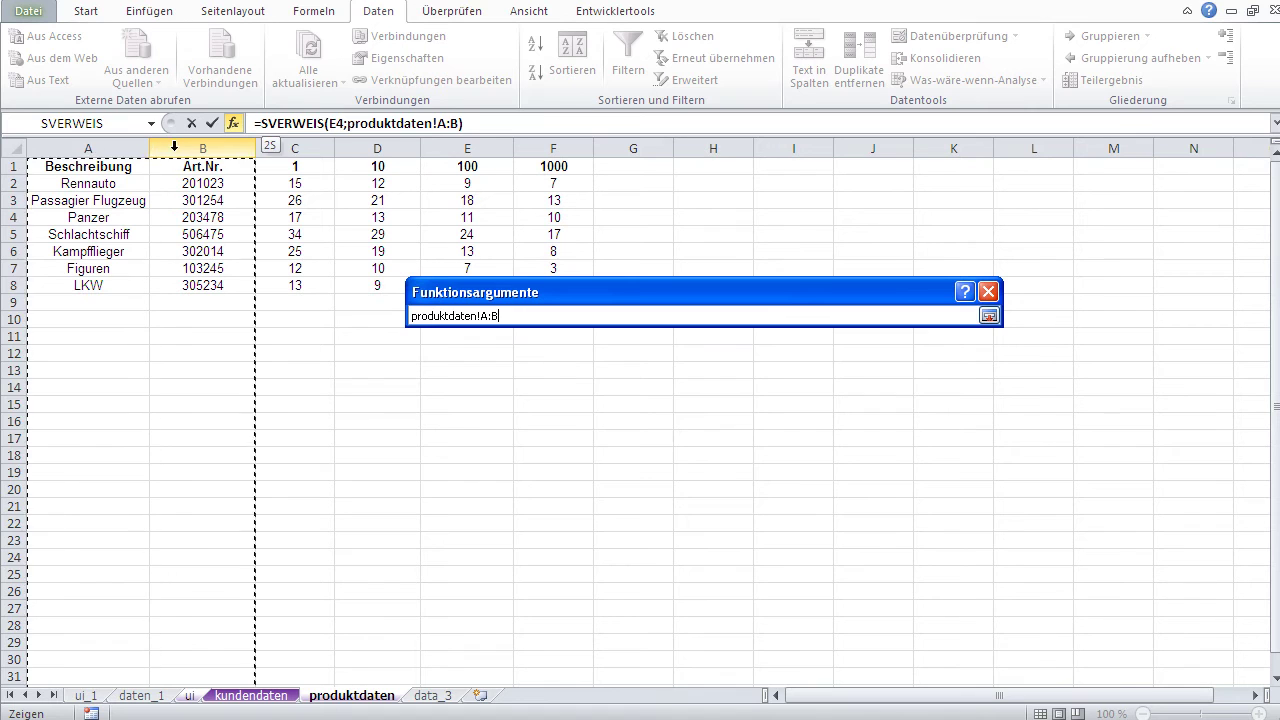
left_click_drag(117, 147, 200, 148)
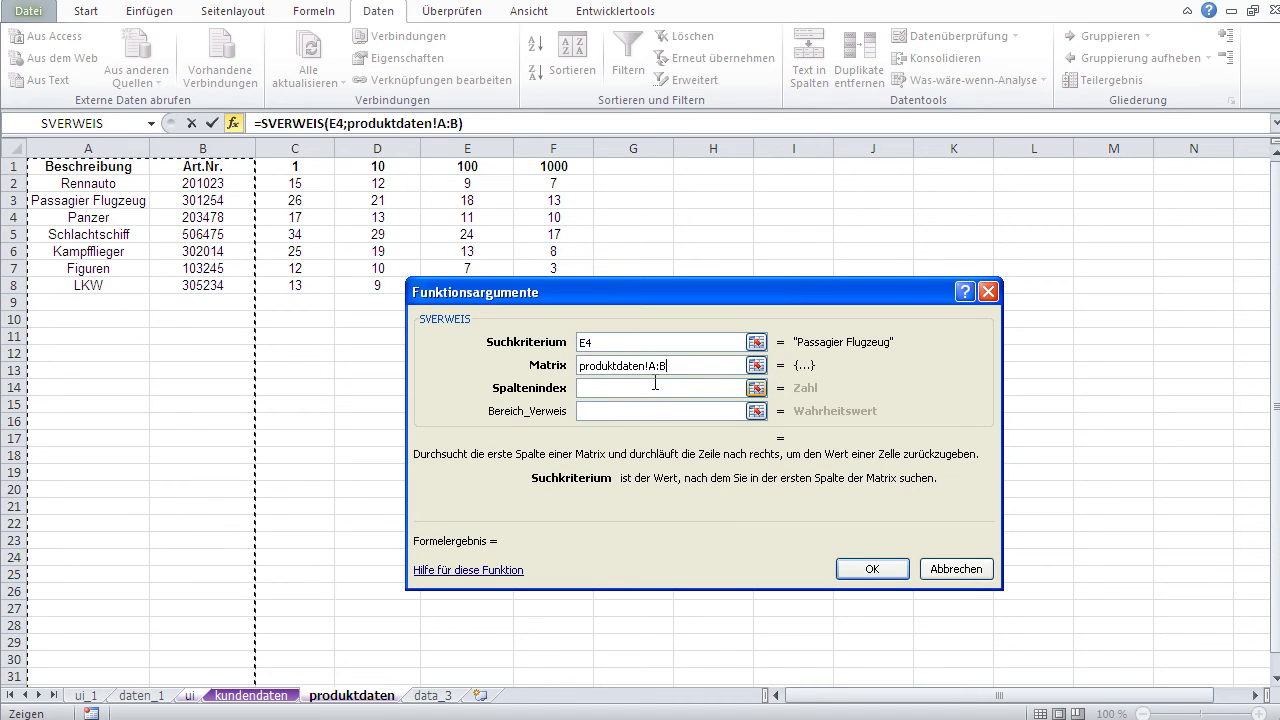
Enter Spaltenindex 2 and Bereich_Verweis falsch, then confirm to return 301254.
left_click(602, 389)
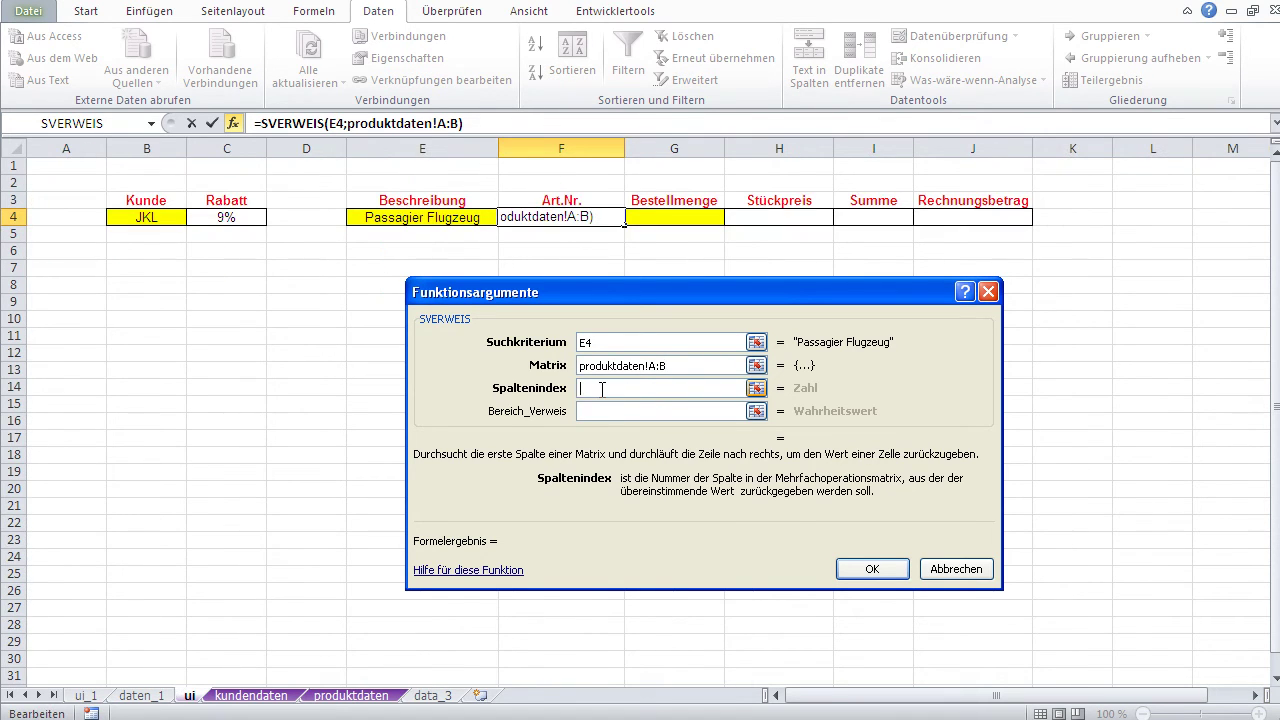
left_click(342, 695)
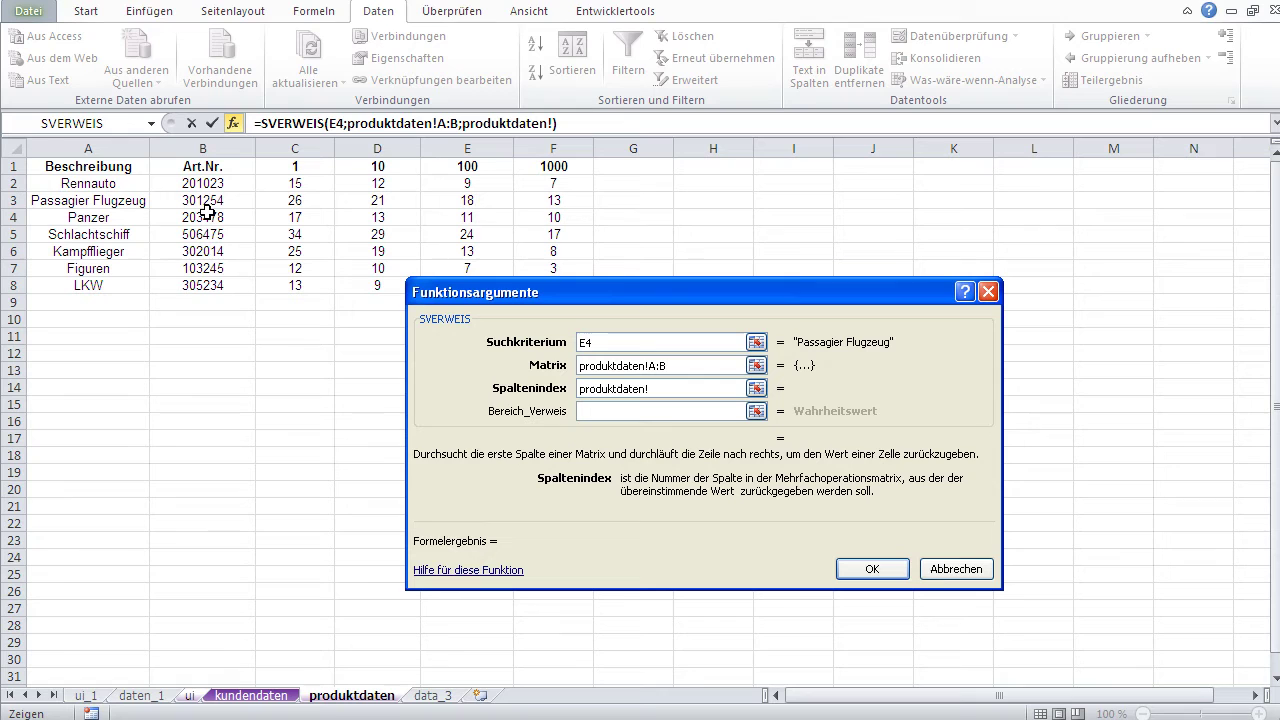
left_click_drag(656, 387, 563, 387)
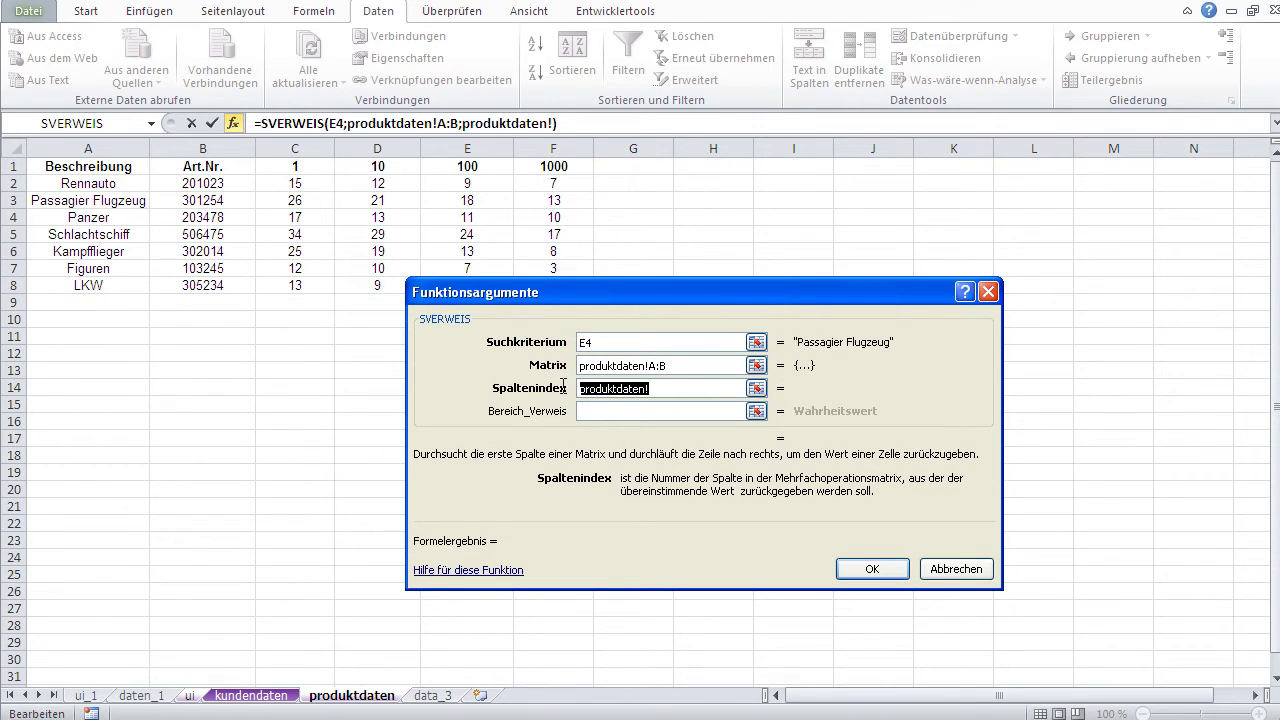
type("2")
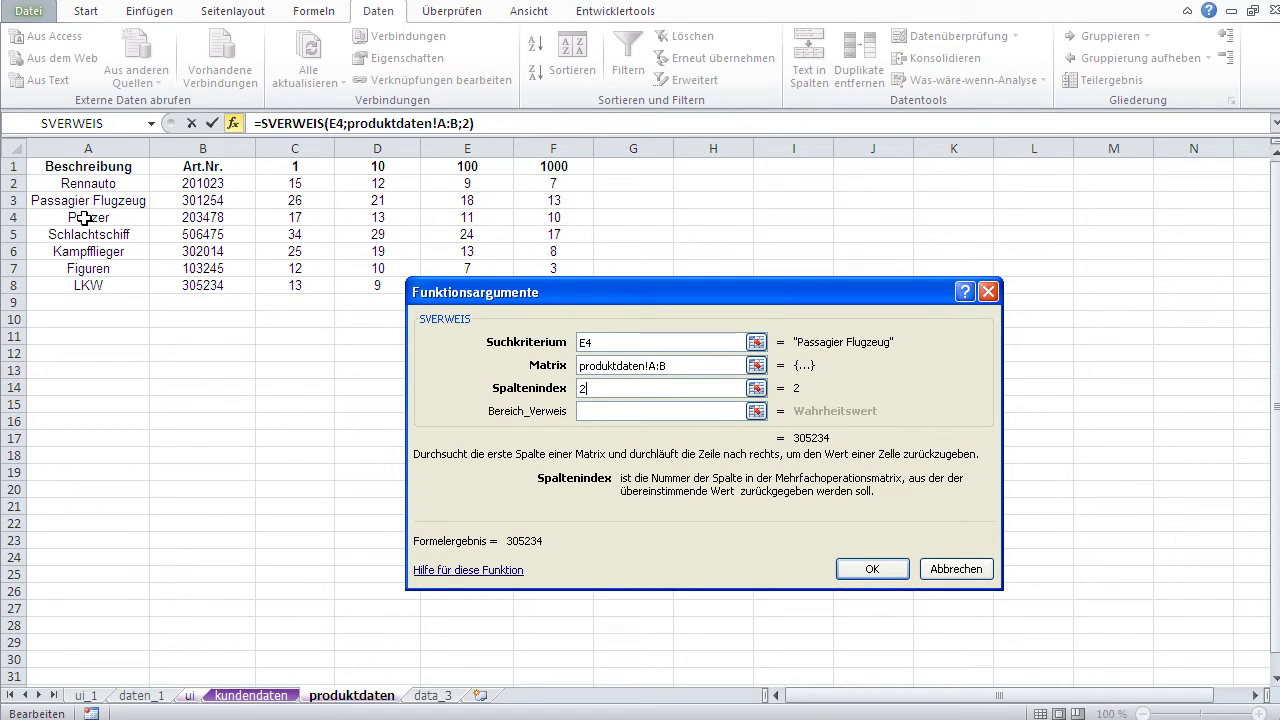
left_click(720, 411)
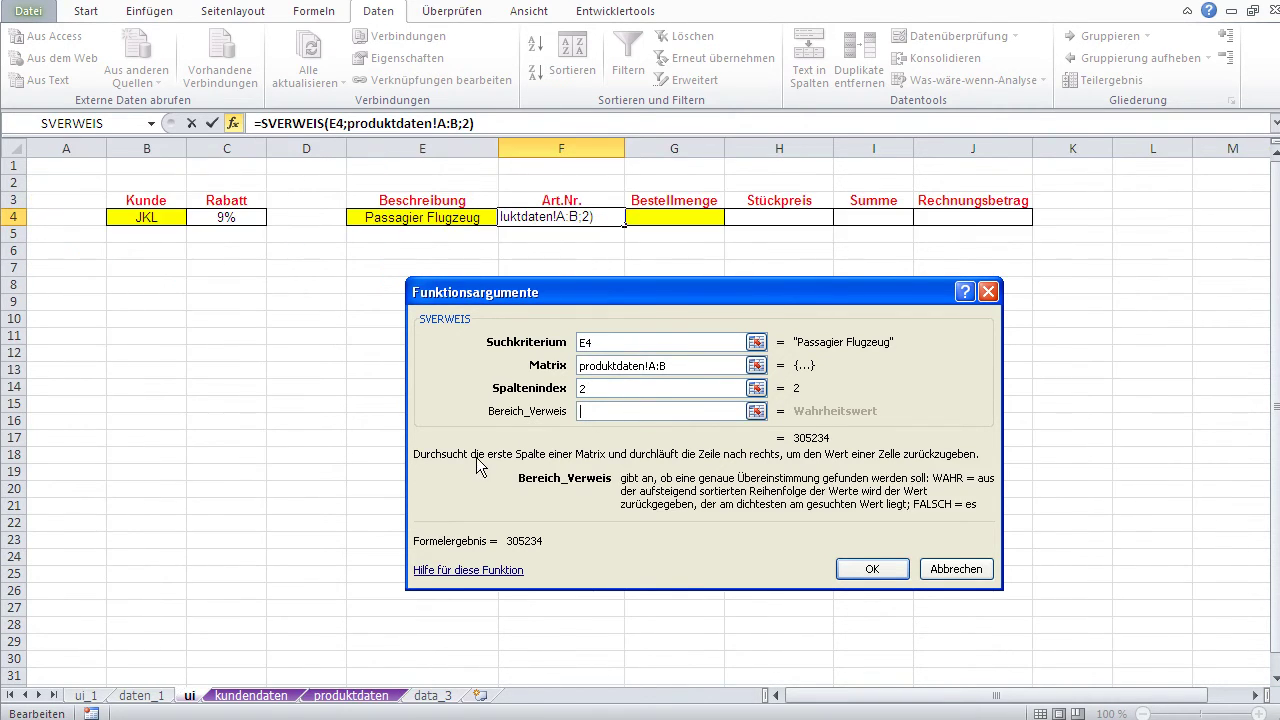
type("flasch")
key("BackSpace")
key("BackSpace")
key("BackSpace")
key("BackSpace")
key("BackSpace")
type("alsch")
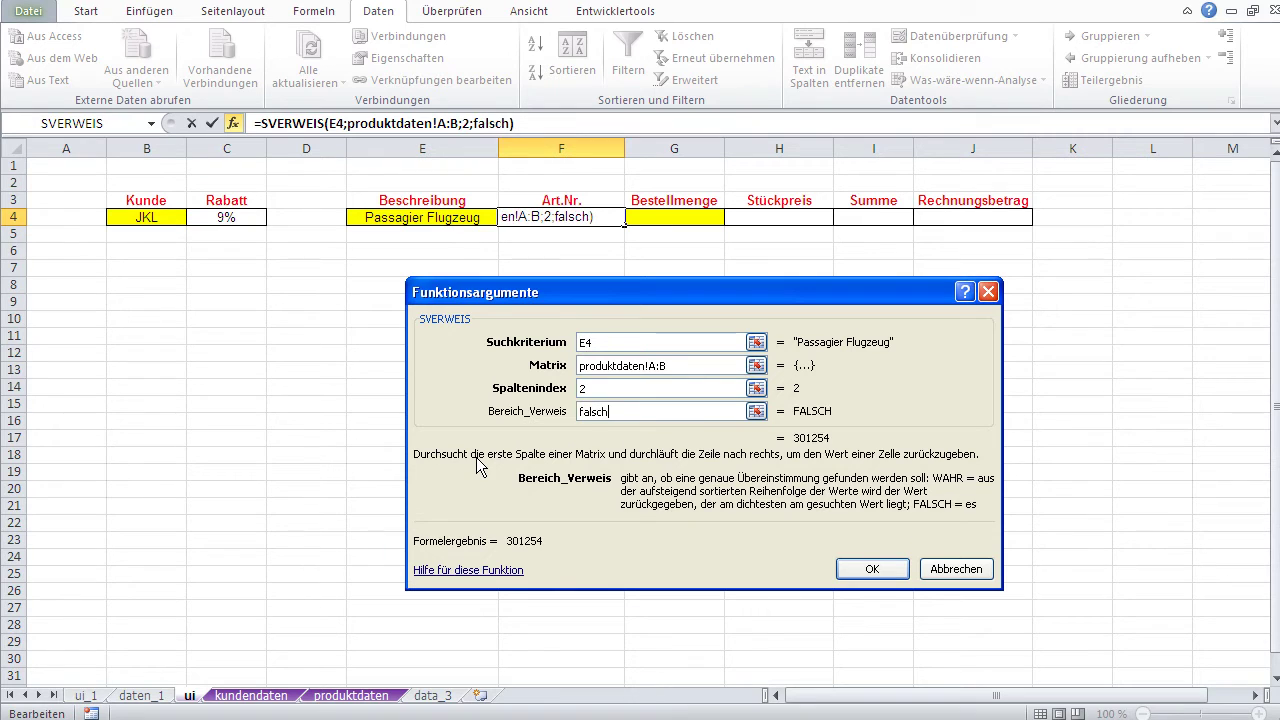
left_click(872, 569)
Choose Schlachtschiff in E4 and enter order quantity 319 in G4.
left_click(556, 386)
left_click(442, 217)
left_click(505, 217)
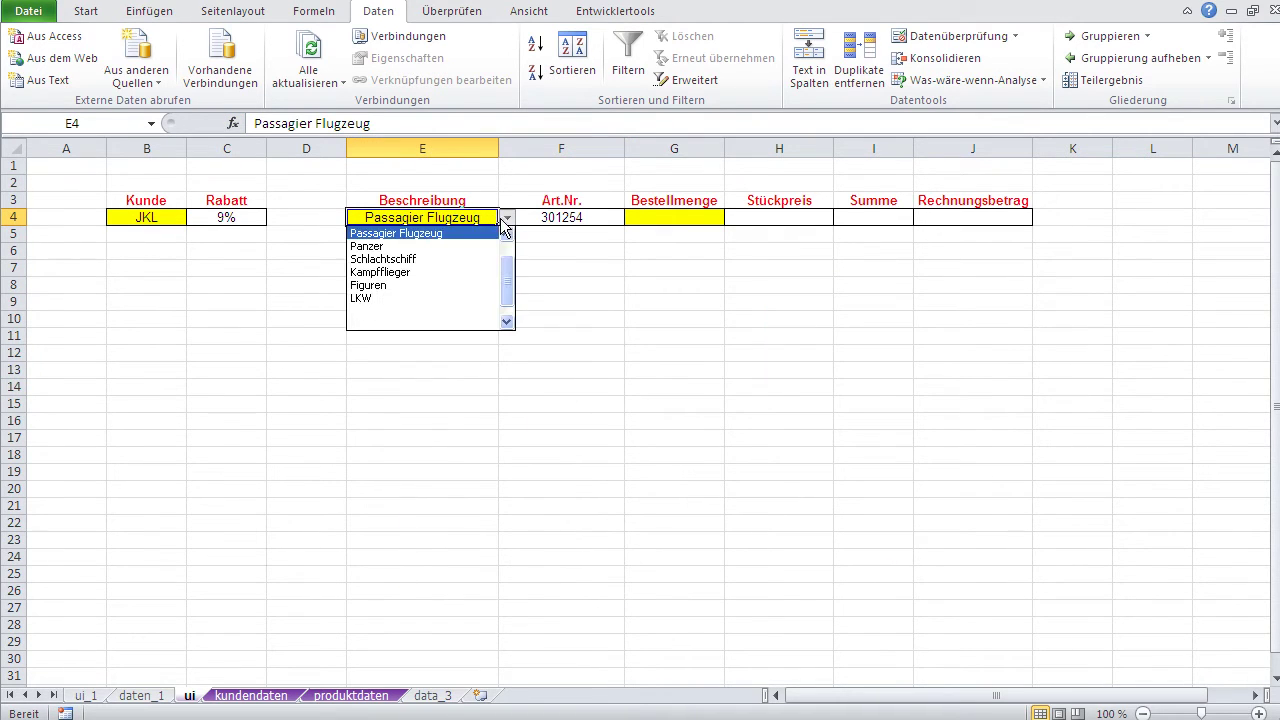
left_click(453, 259)
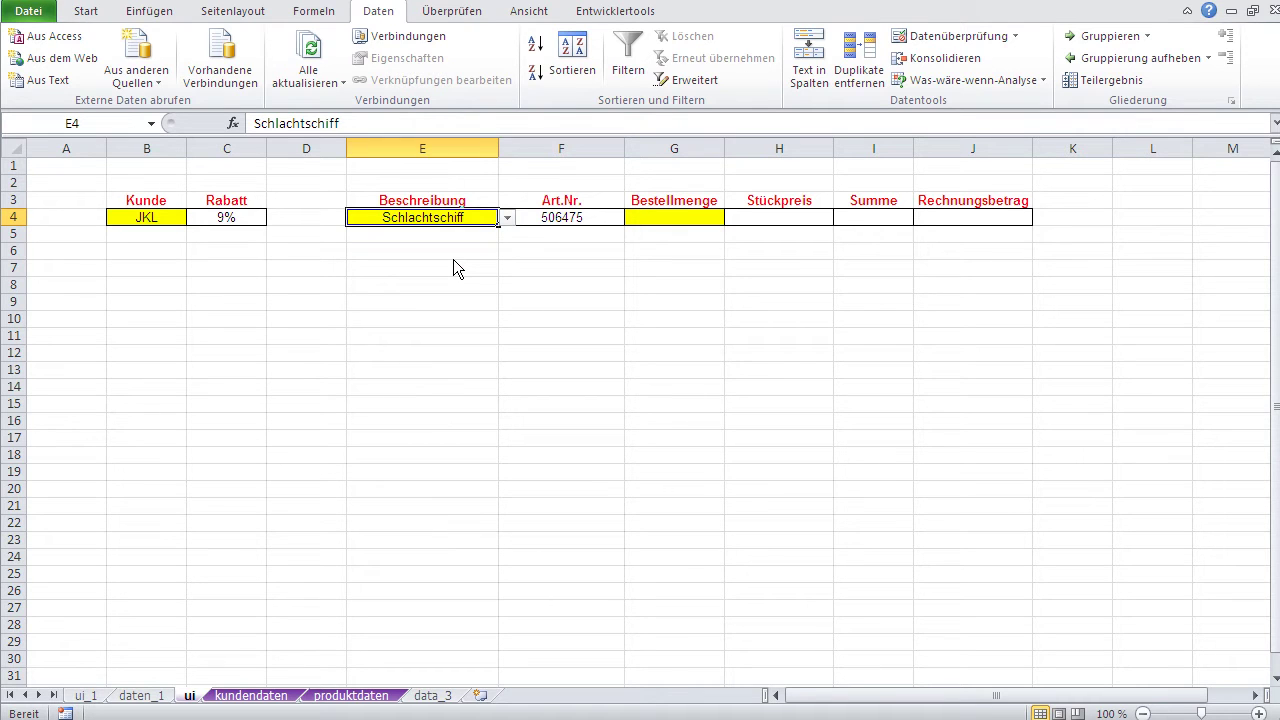
left_click(651, 224)
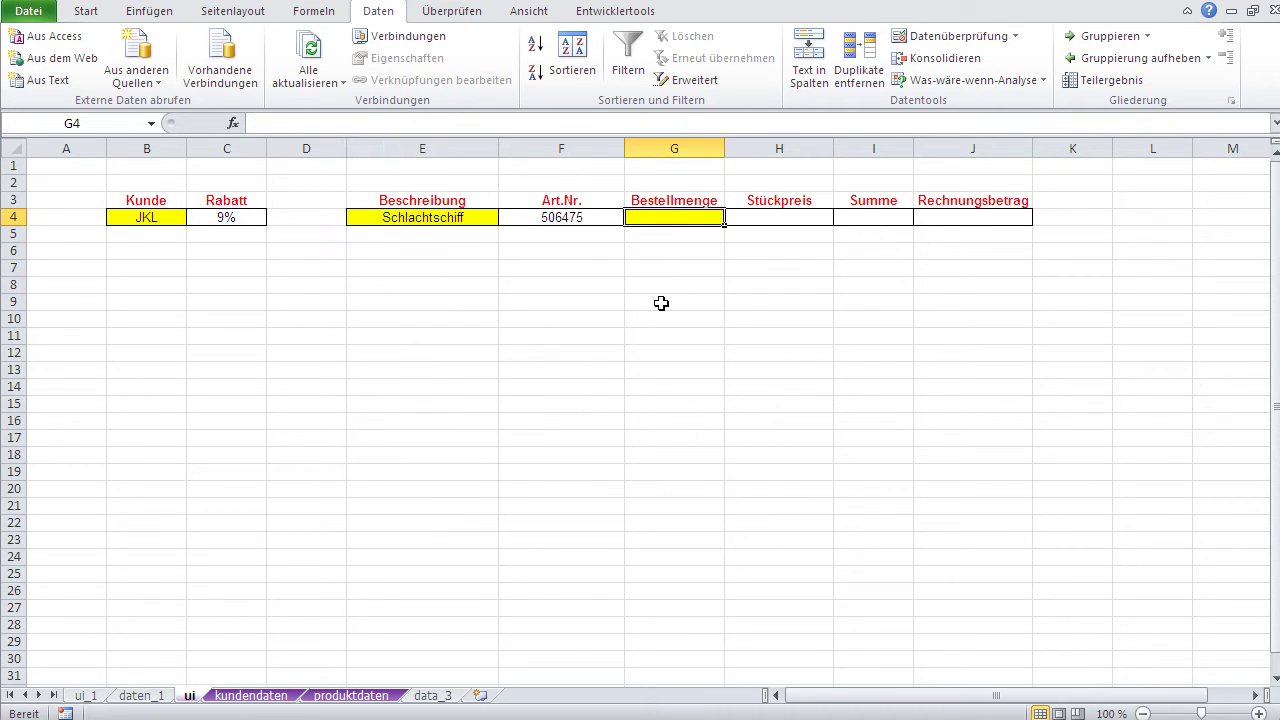
type("3")
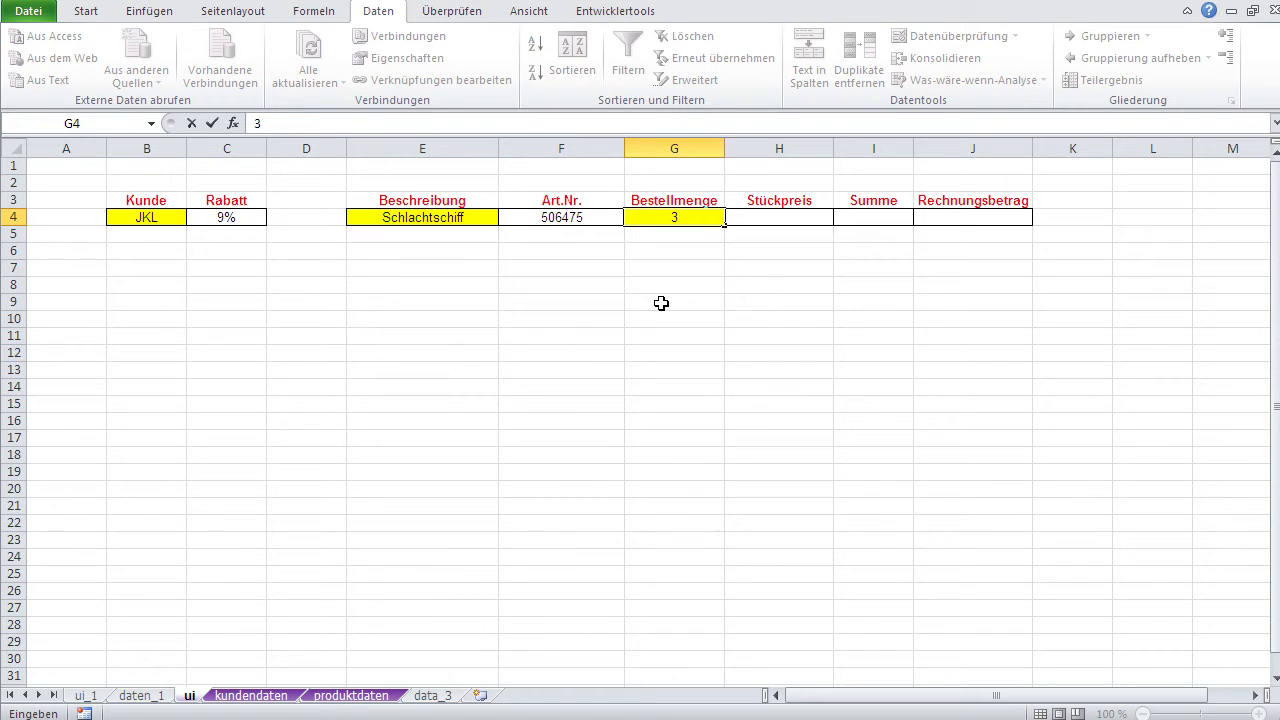
type("19")
key("Return")
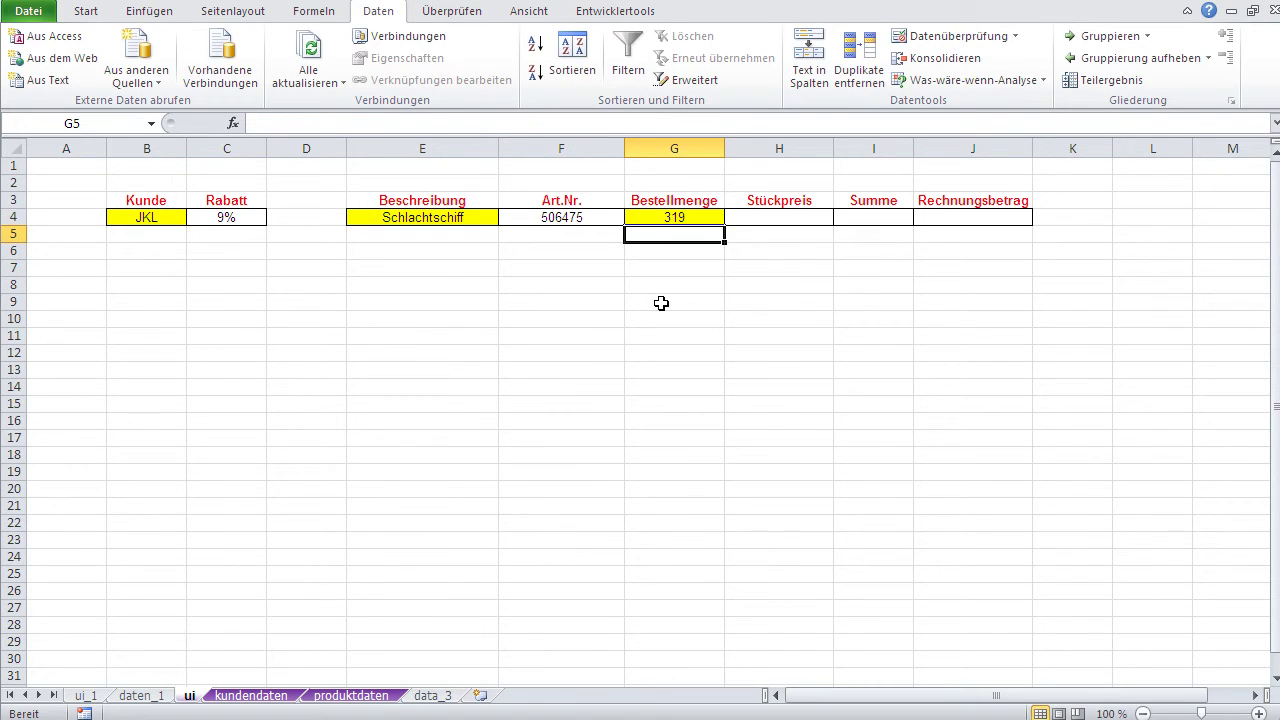
left_click(787, 221)
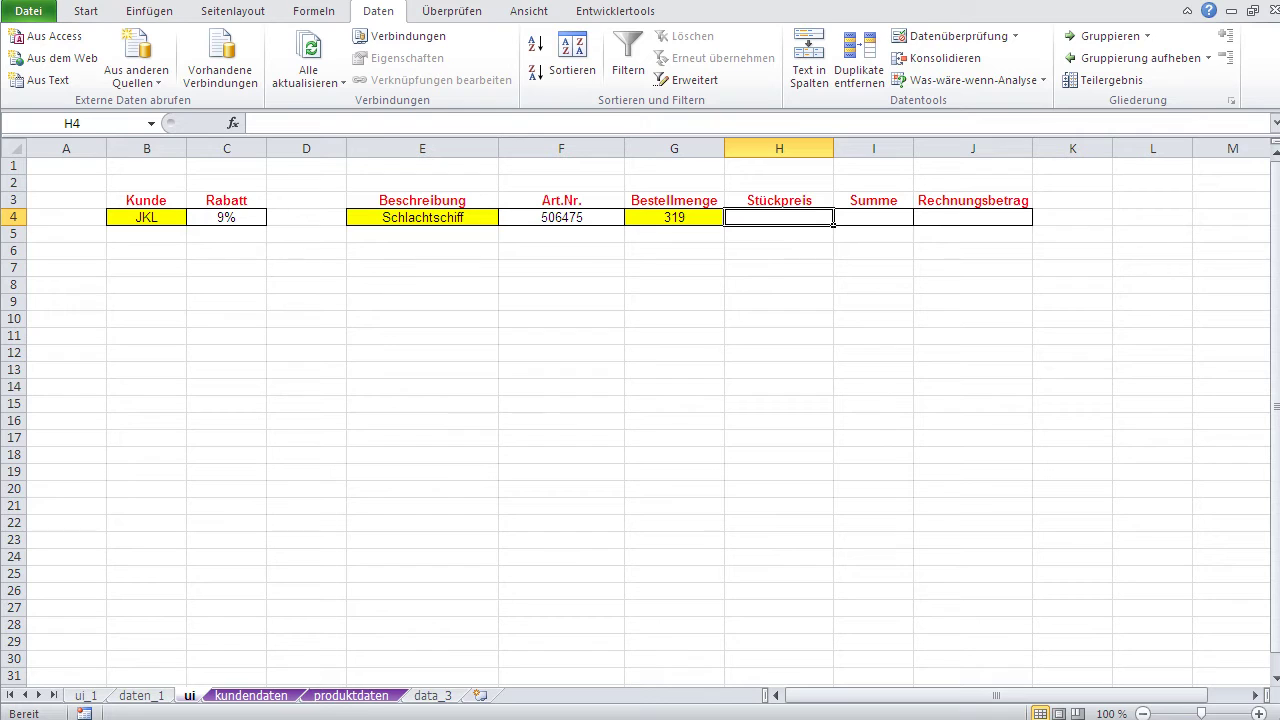
key("alt+F11")
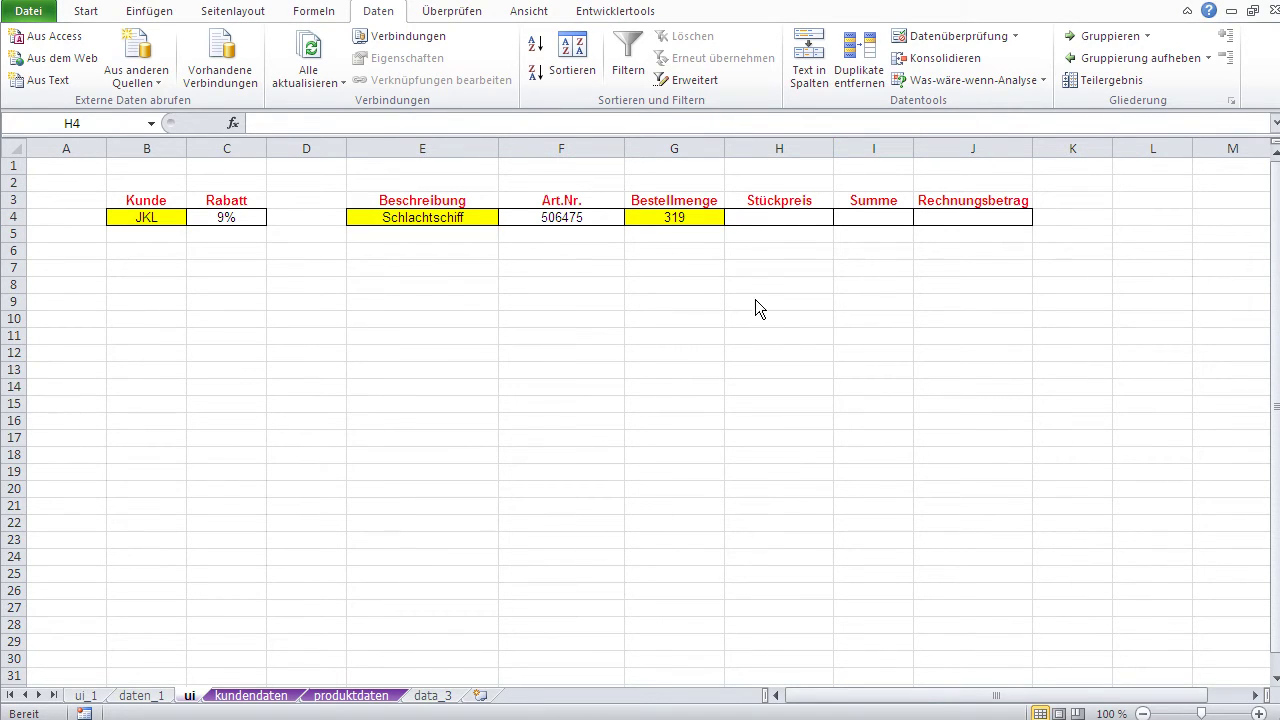
Check the produktdaten prices, then insert SVERWEIS into Stückpreis cell H4 from recently used functions.
left_click(772, 220)
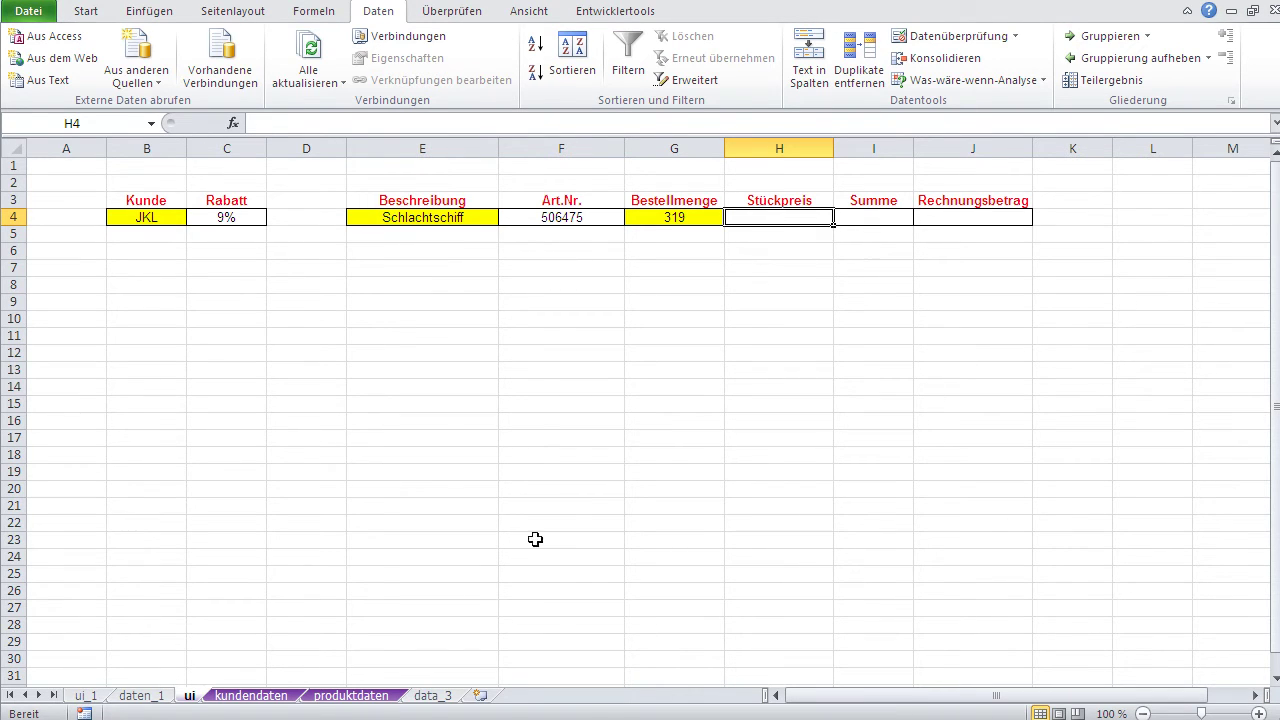
left_click(350, 695)
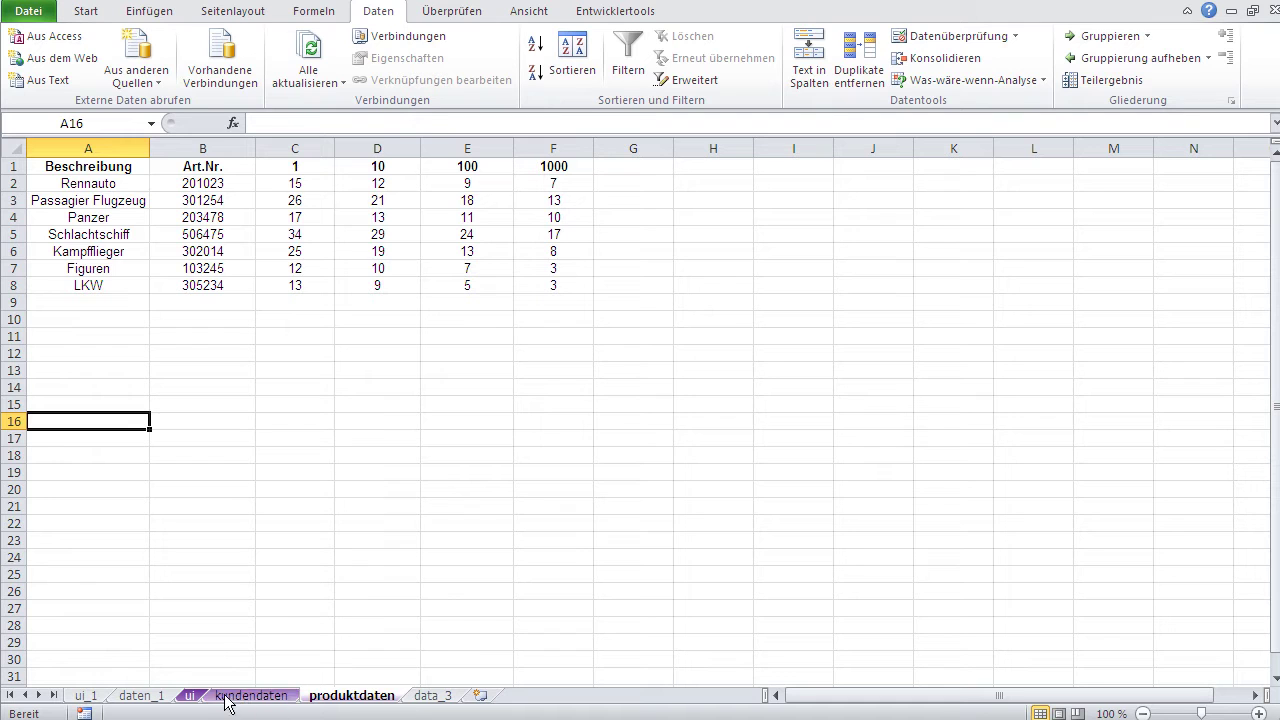
left_click(190, 695)
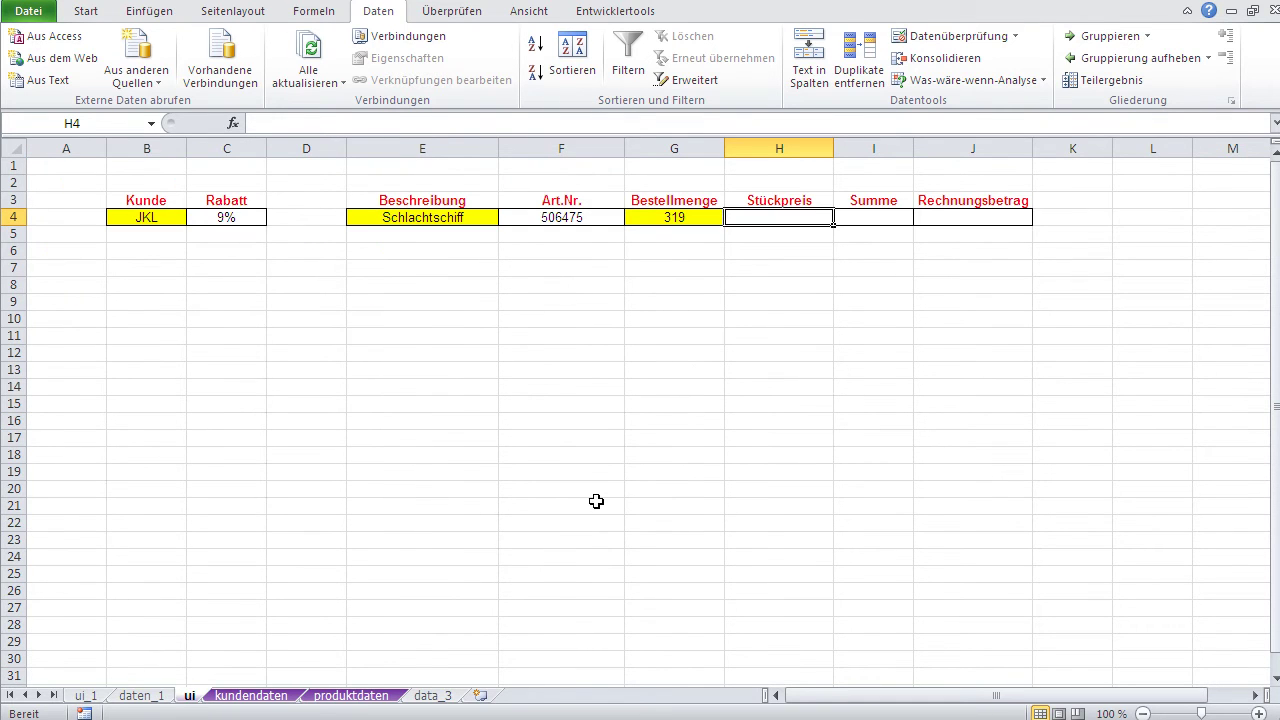
left_click(232, 124)
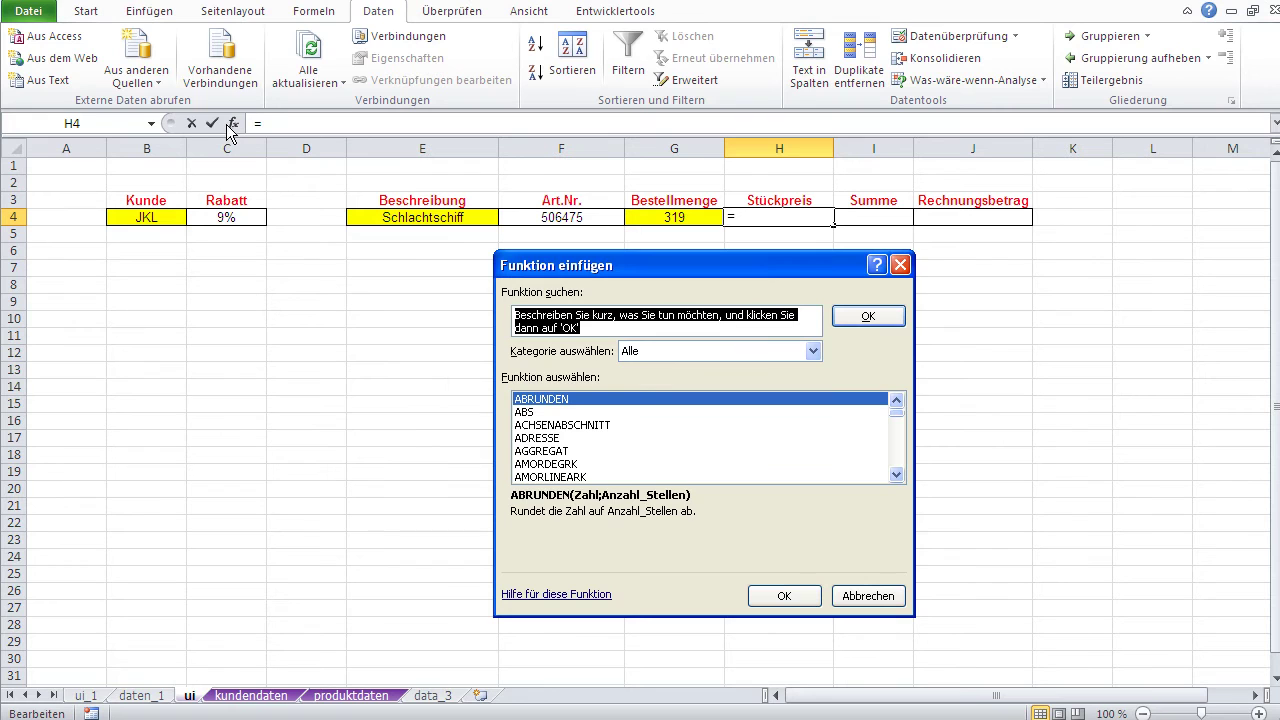
left_click(690, 353)
left_click(688, 374)
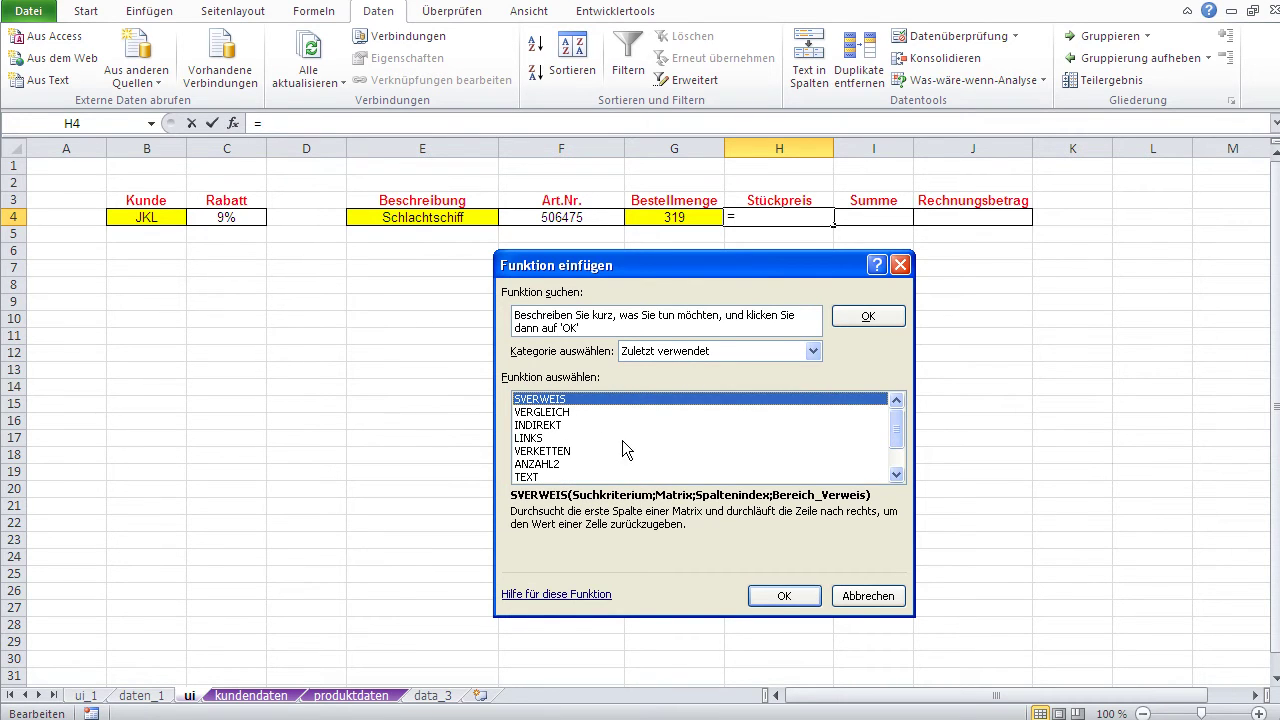
left_click(775, 597)
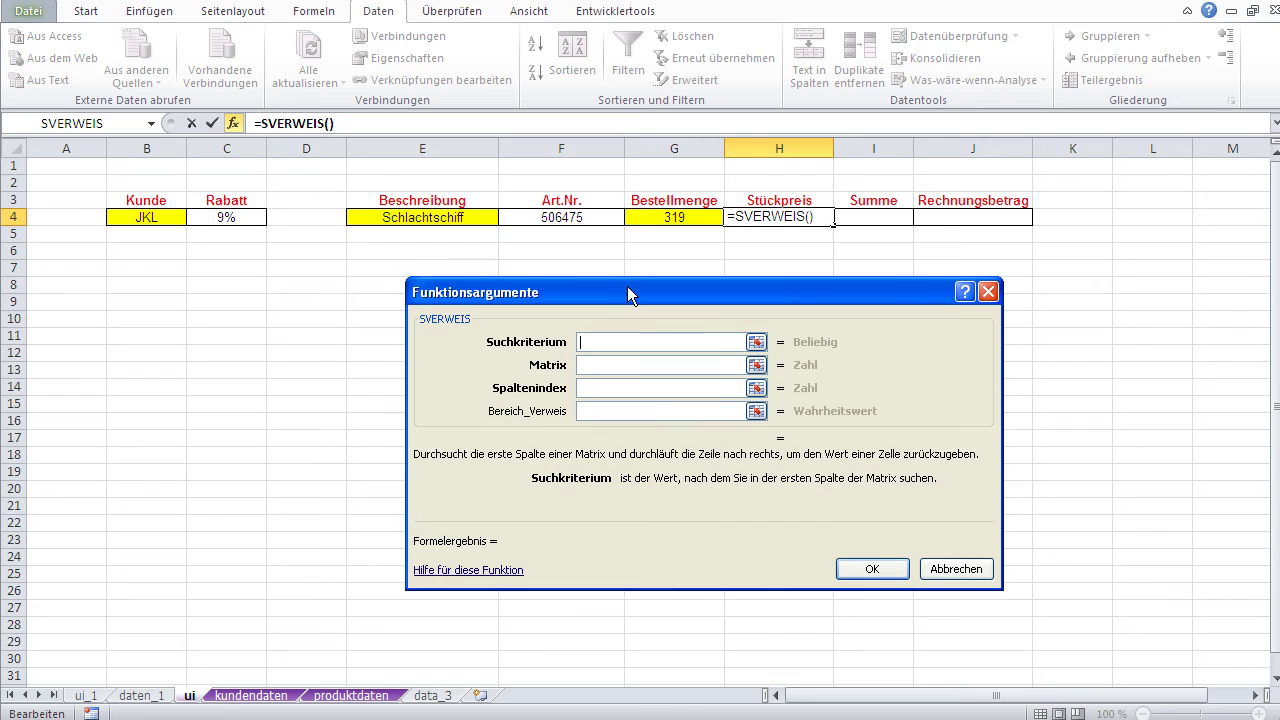
Fill in E4, produktdaten!A:F, column 3 and falsch so H4 returns 34.
left_click_drag(629, 286, 626, 310)
left_click(454, 216)
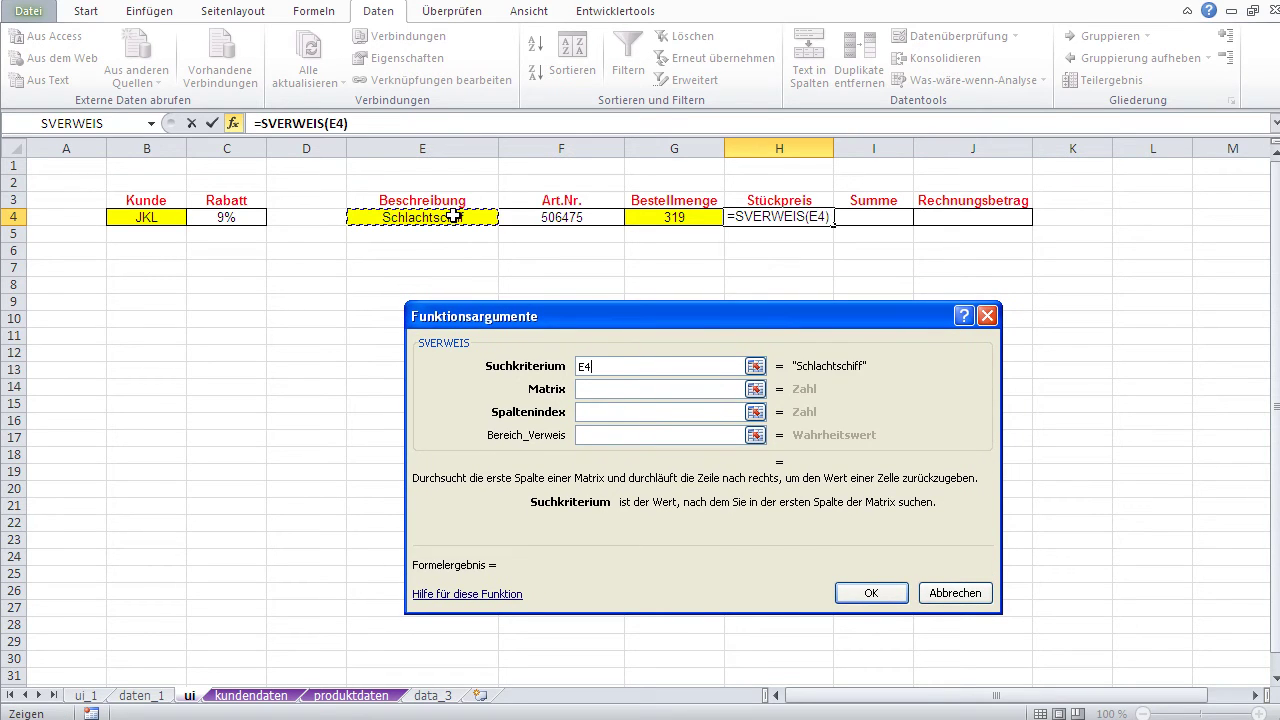
left_click(592, 389)
left_click(340, 704)
left_click_drag(116, 148, 610, 148)
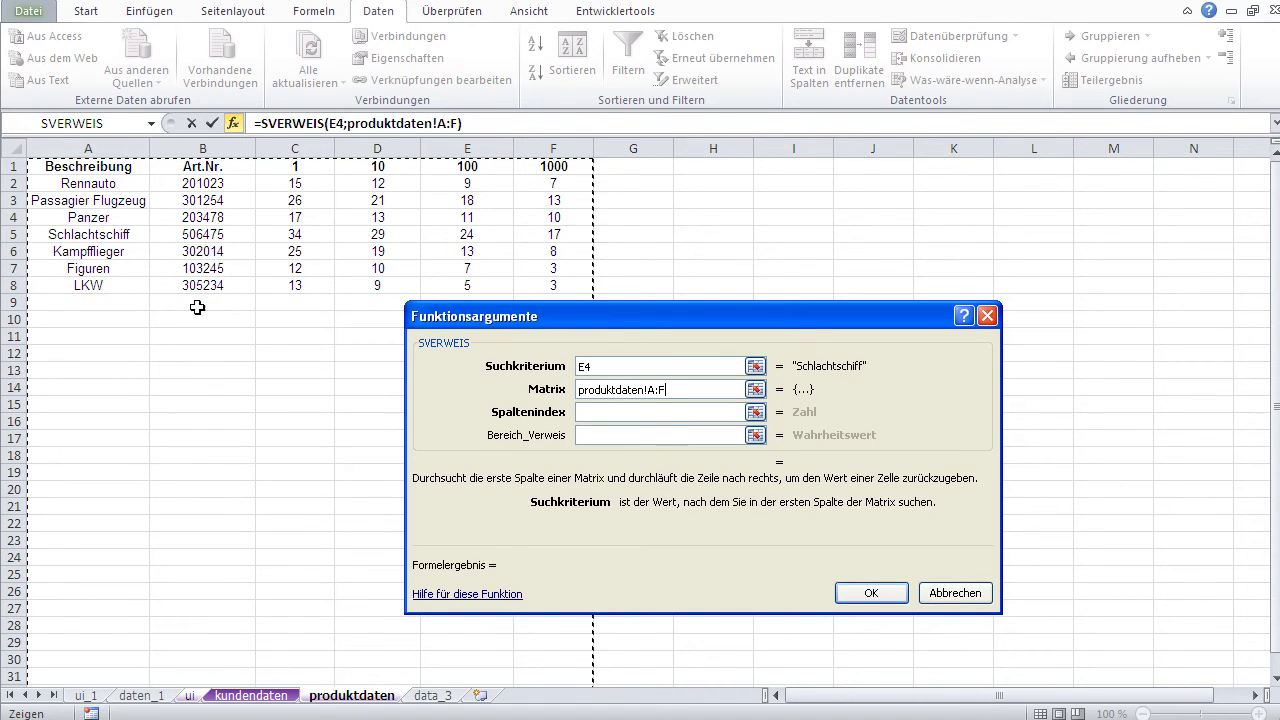
left_click(634, 408)
type("3")
left_click(622, 435)
type("f")
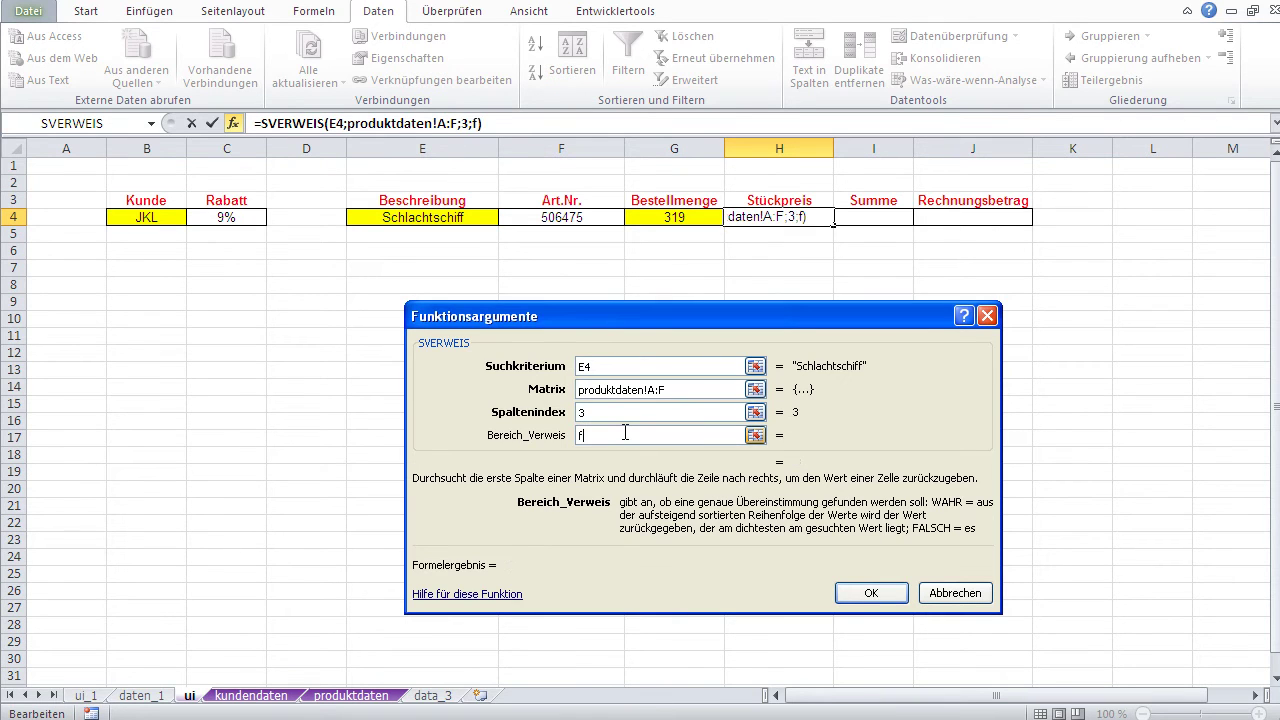
type("alsch")
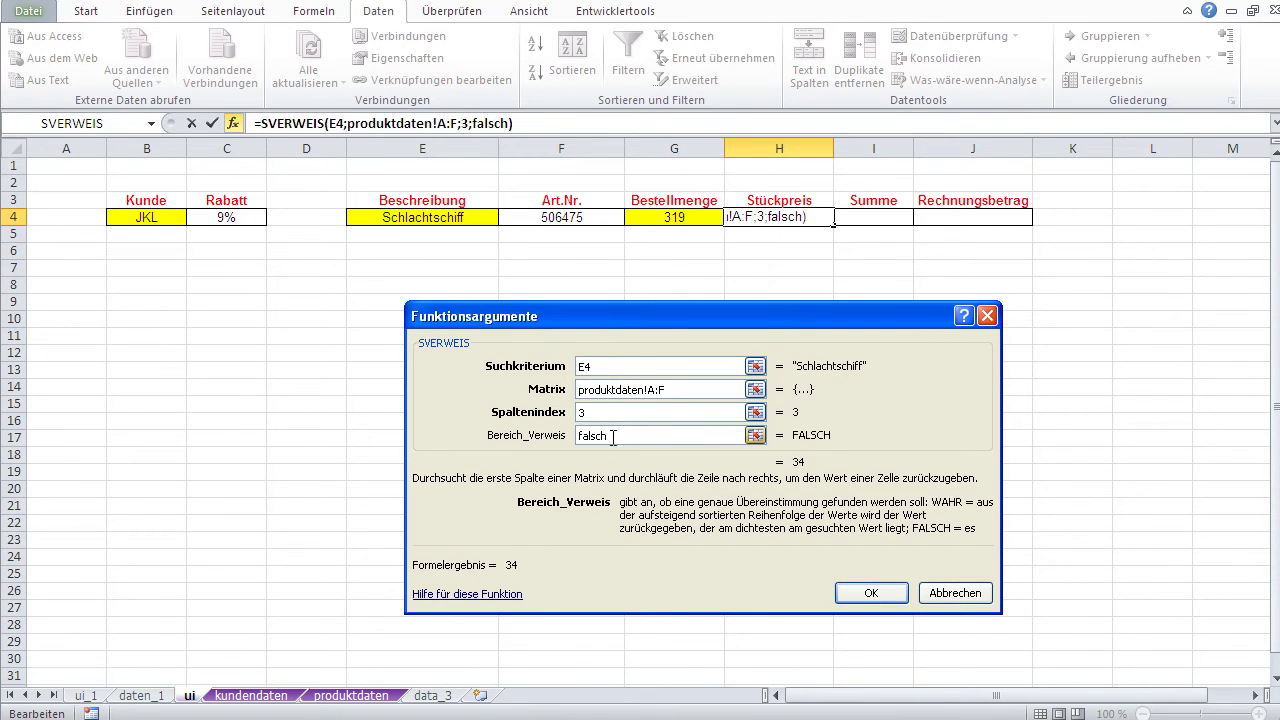
left_click(870, 591)
left_click(774, 392)
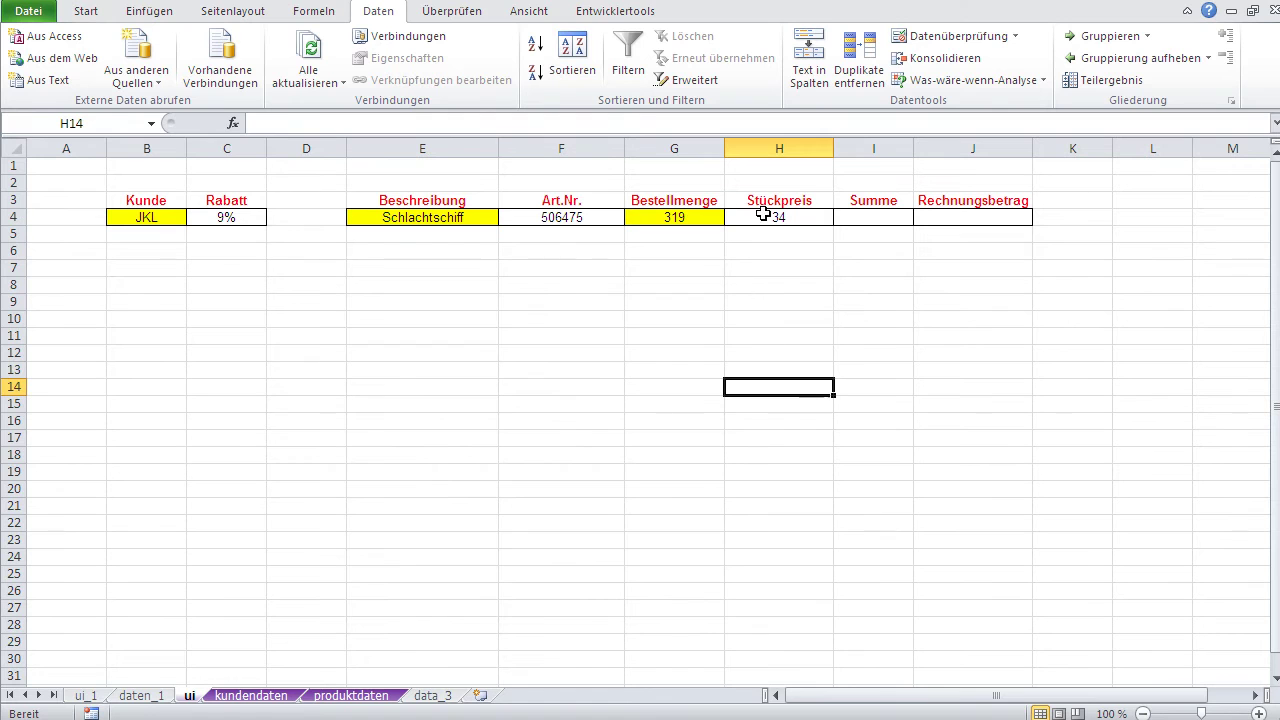
Check Schlachtschiff's price in produktdaten C5, then choose LKW as the Beschreibung in E4.
left_click(340, 695)
left_click(291, 236)
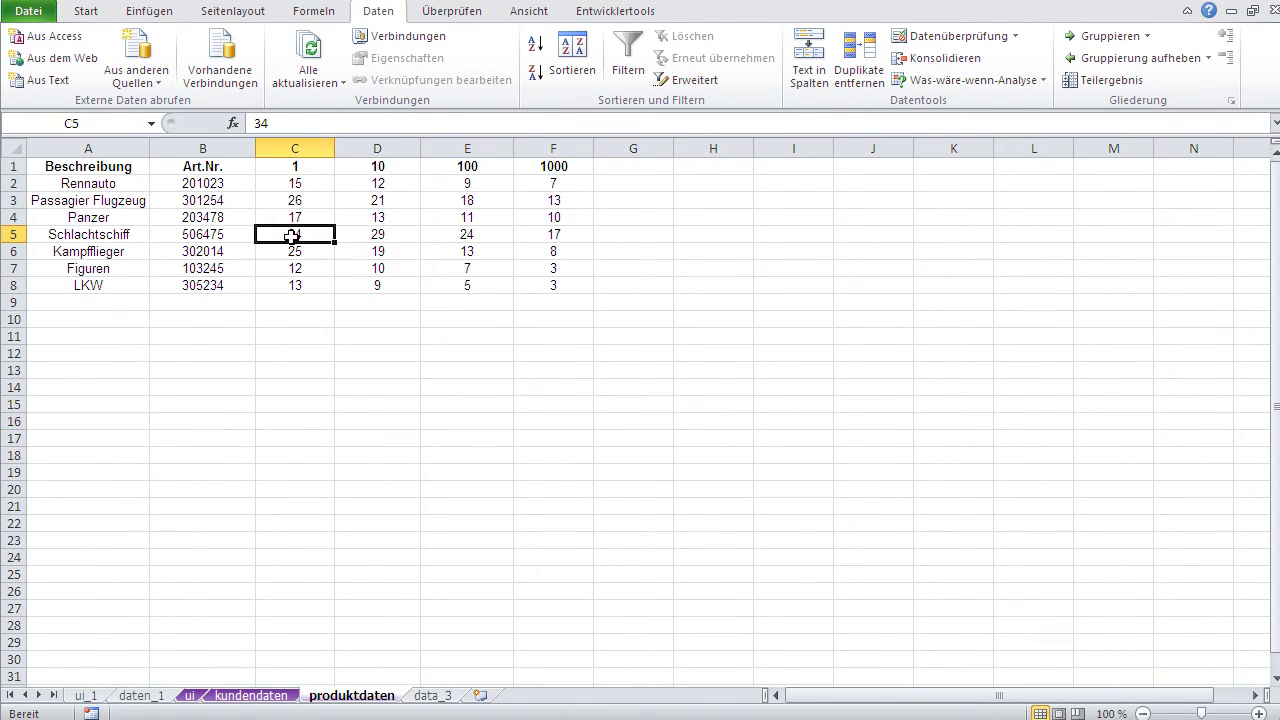
left_click(189, 695)
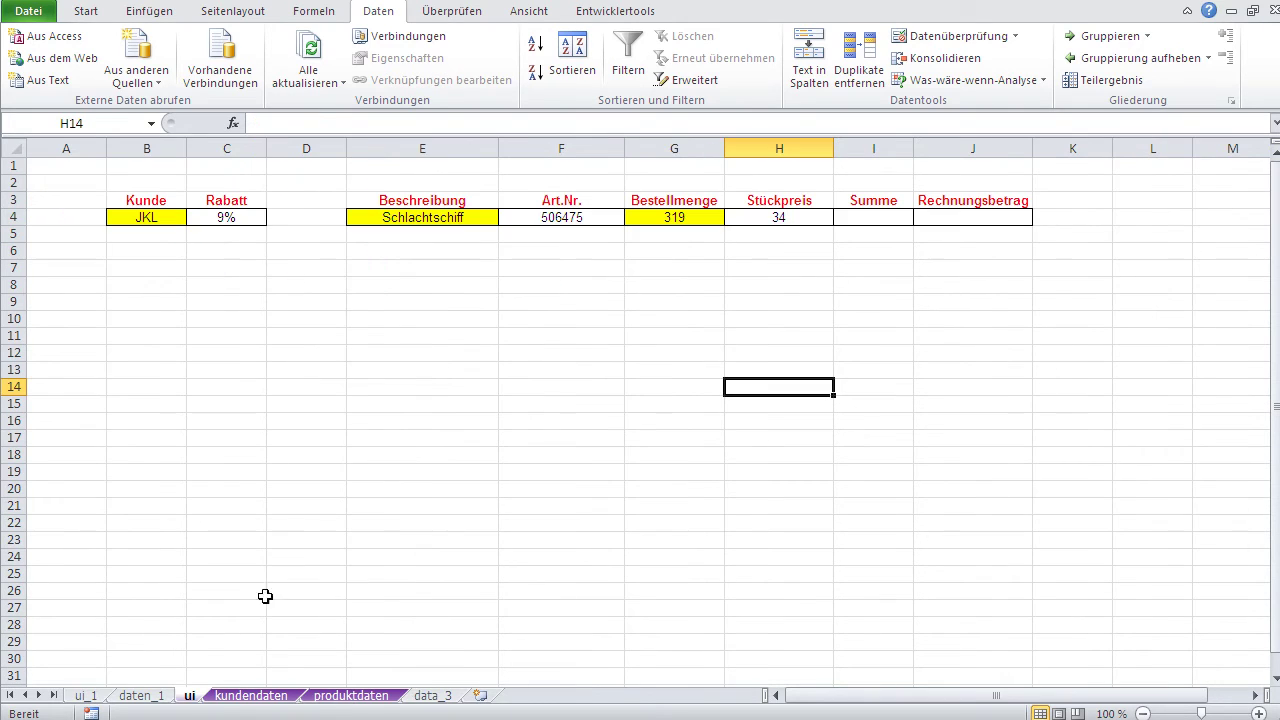
left_click(457, 217)
left_click(507, 218)
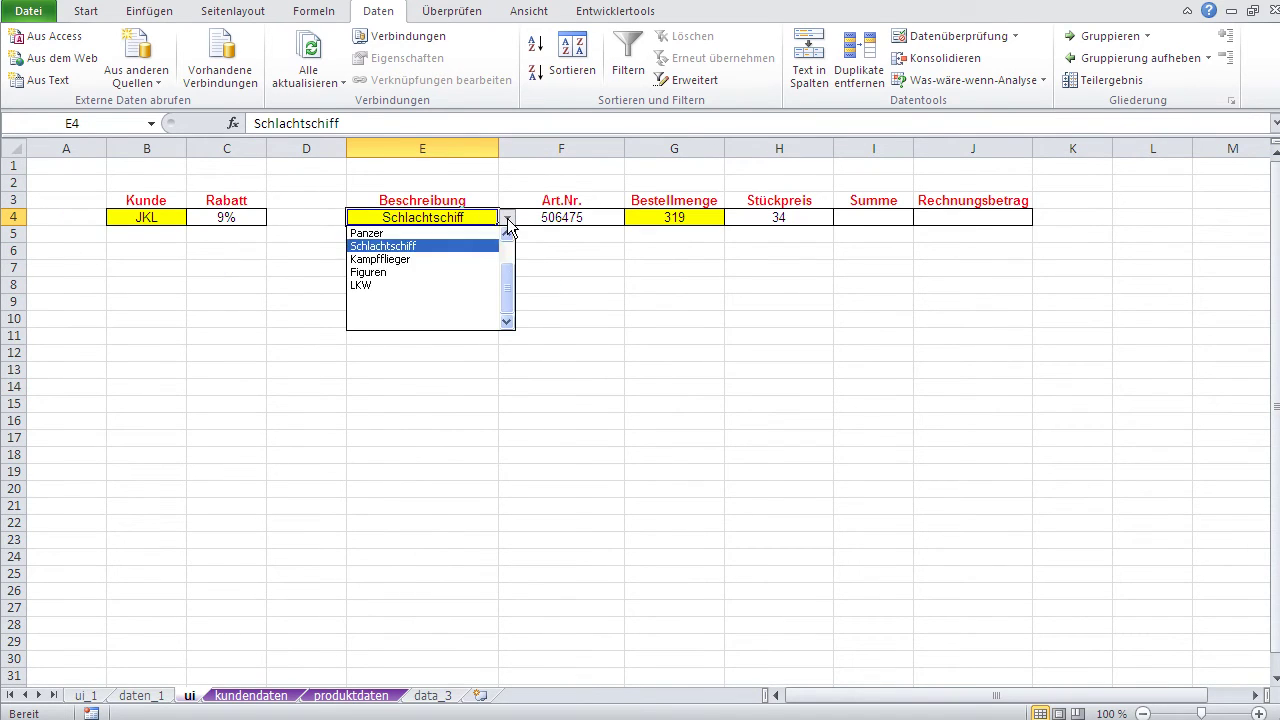
left_click(471, 286)
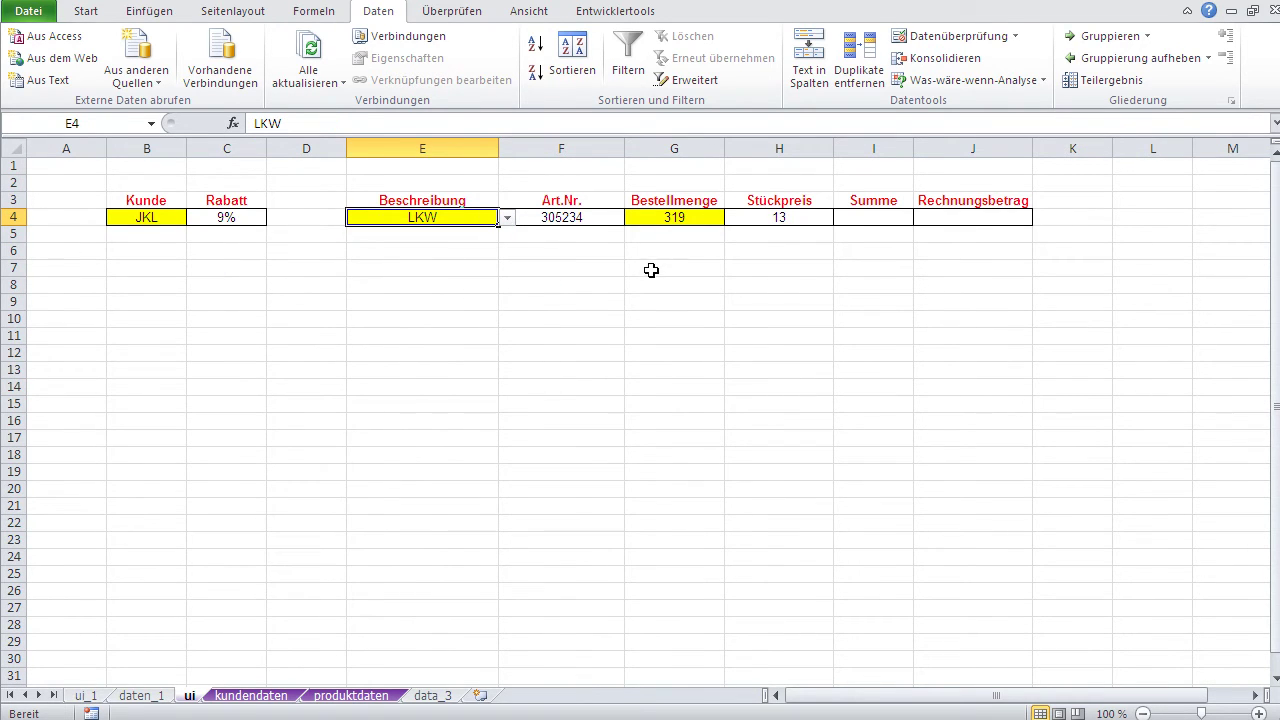
Verify LKW's single-unit price of 13 in produktdaten C8.
left_click(343, 695)
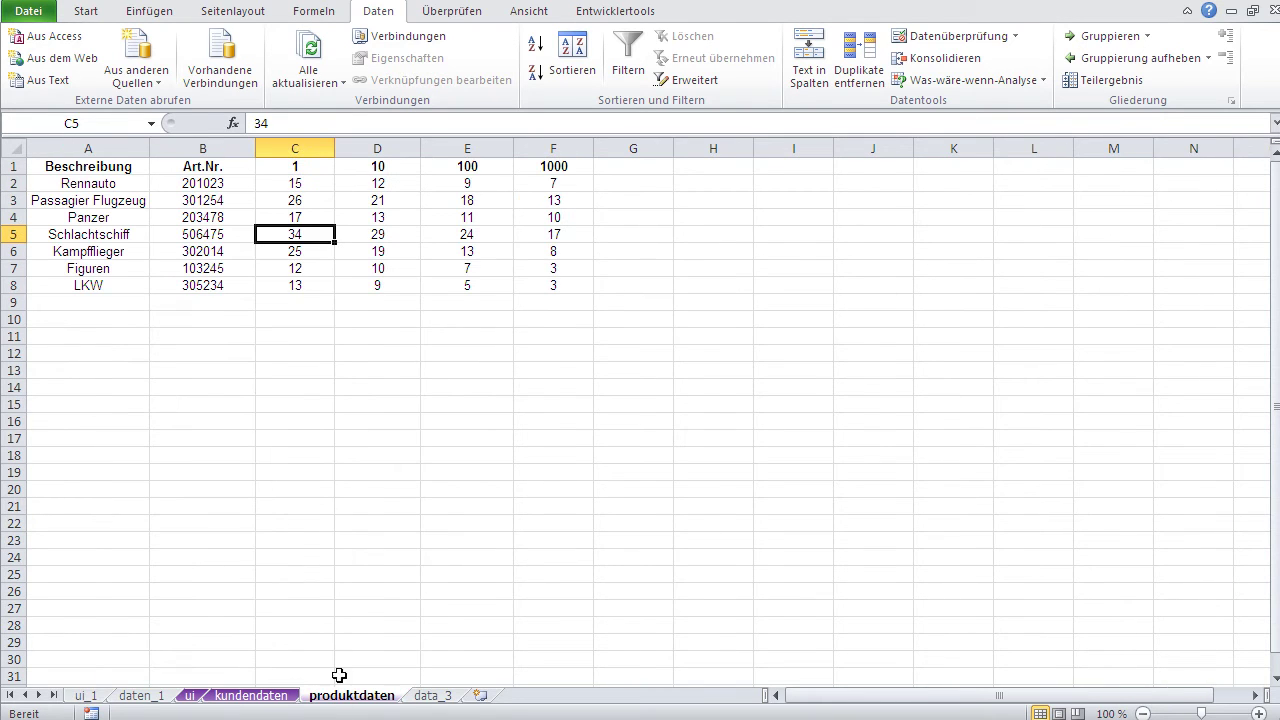
left_click(301, 286)
left_click(306, 370)
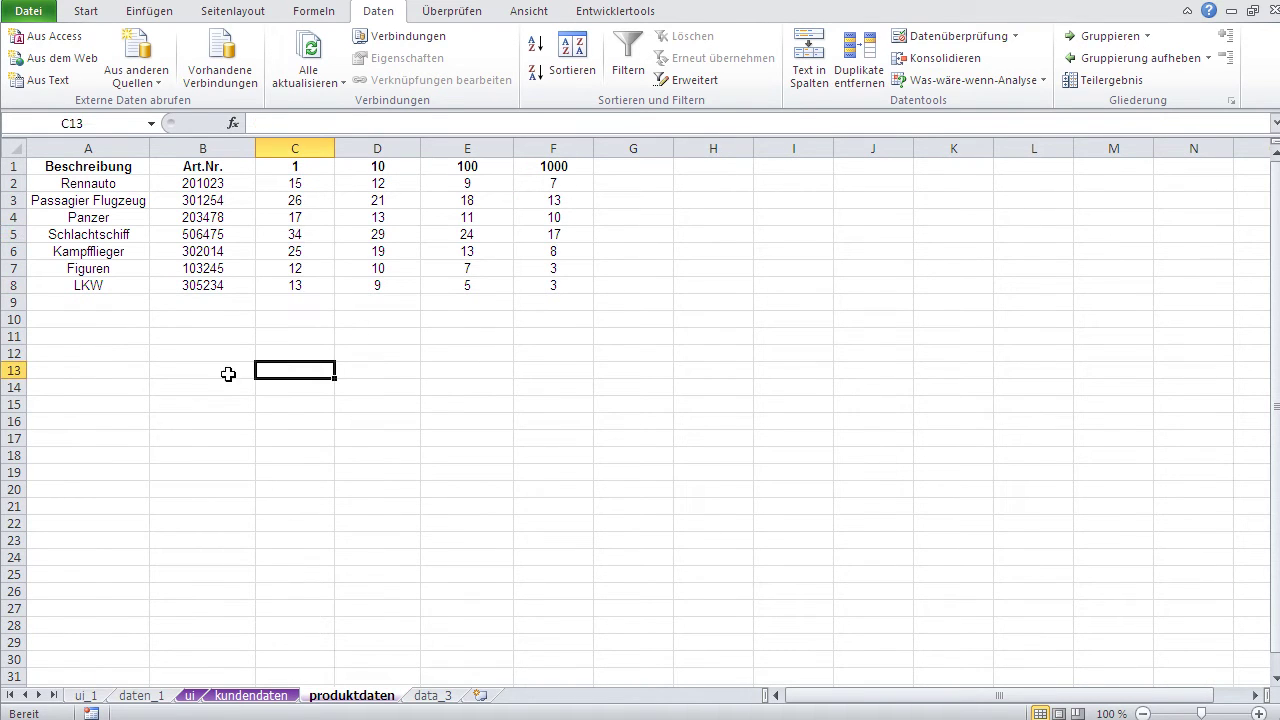
left_click(193, 695)
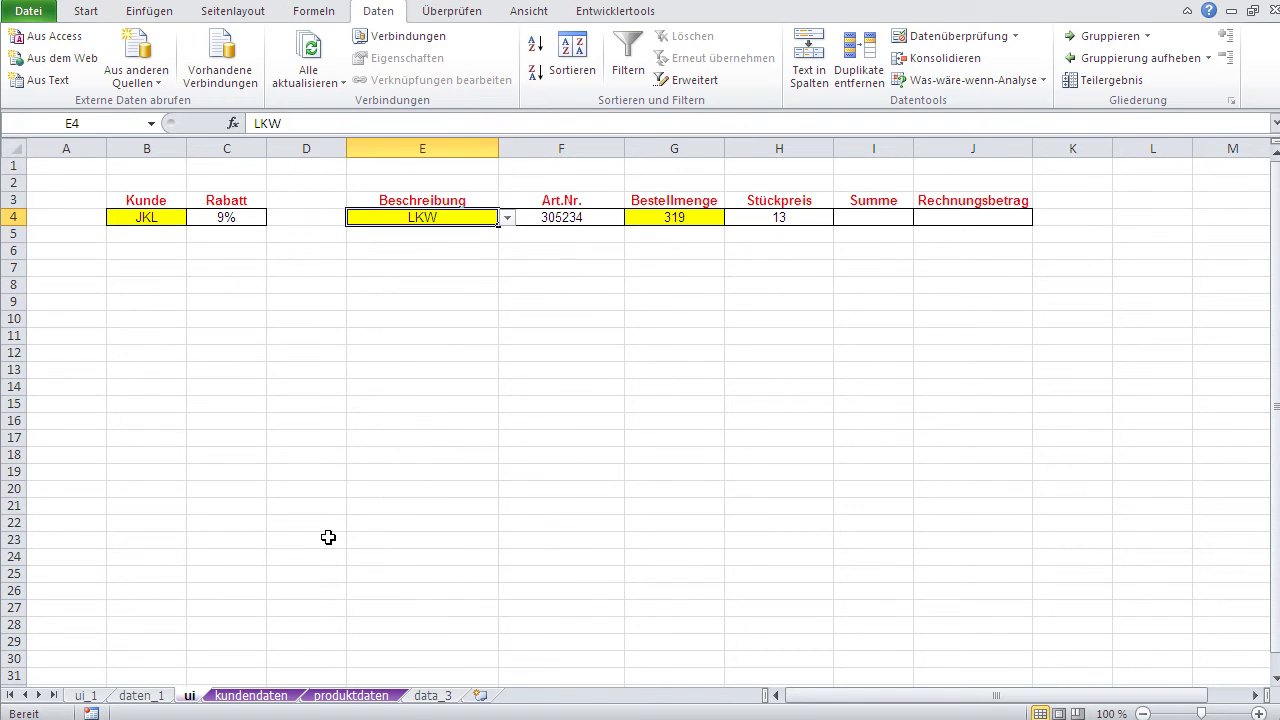
left_click(755, 222)
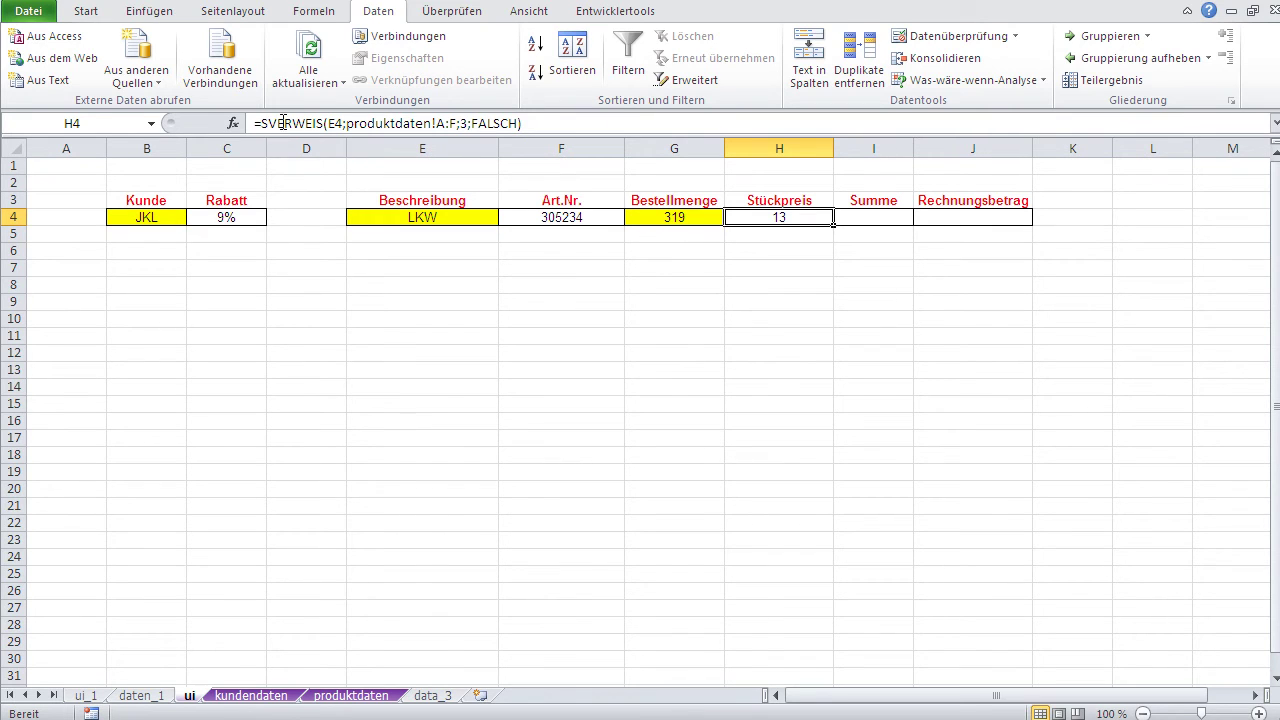
Inspect the SVERWEIS Spaltenindex in H4 without changes, then show the produktdaten price table.
left_click(233, 122)
left_click(609, 414)
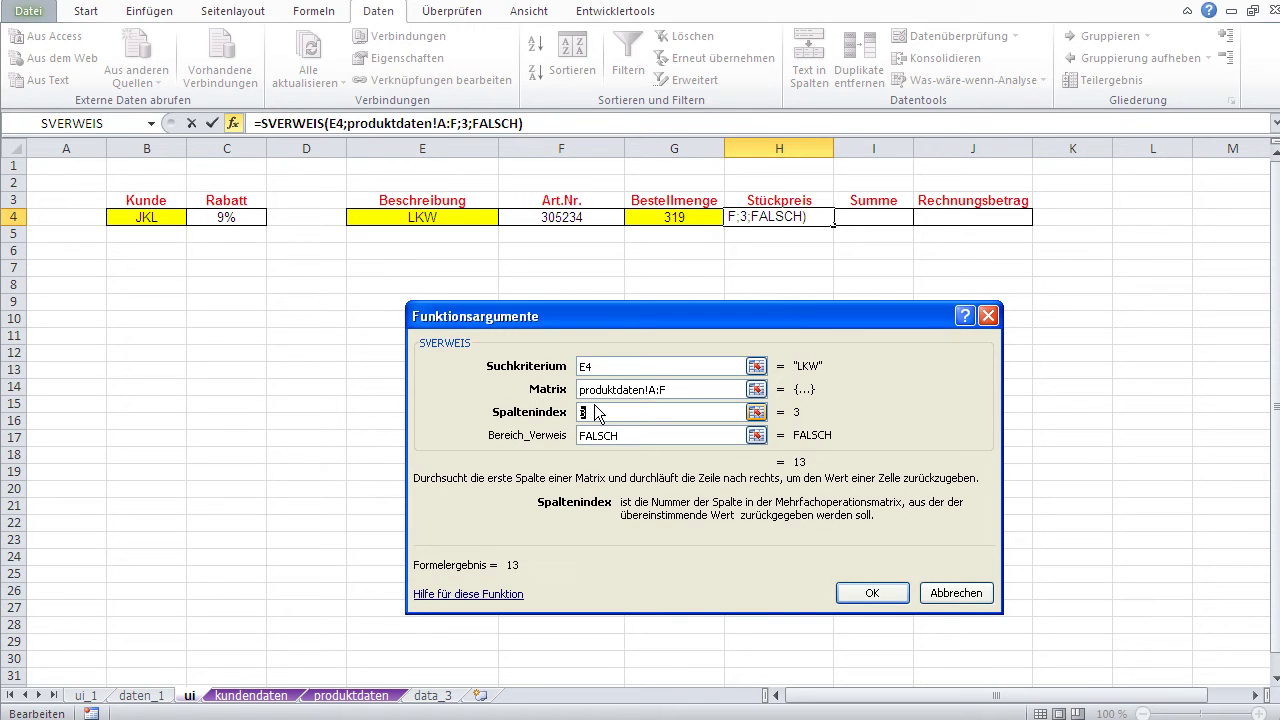
left_click(940, 594)
left_click(628, 468)
left_click(365, 692)
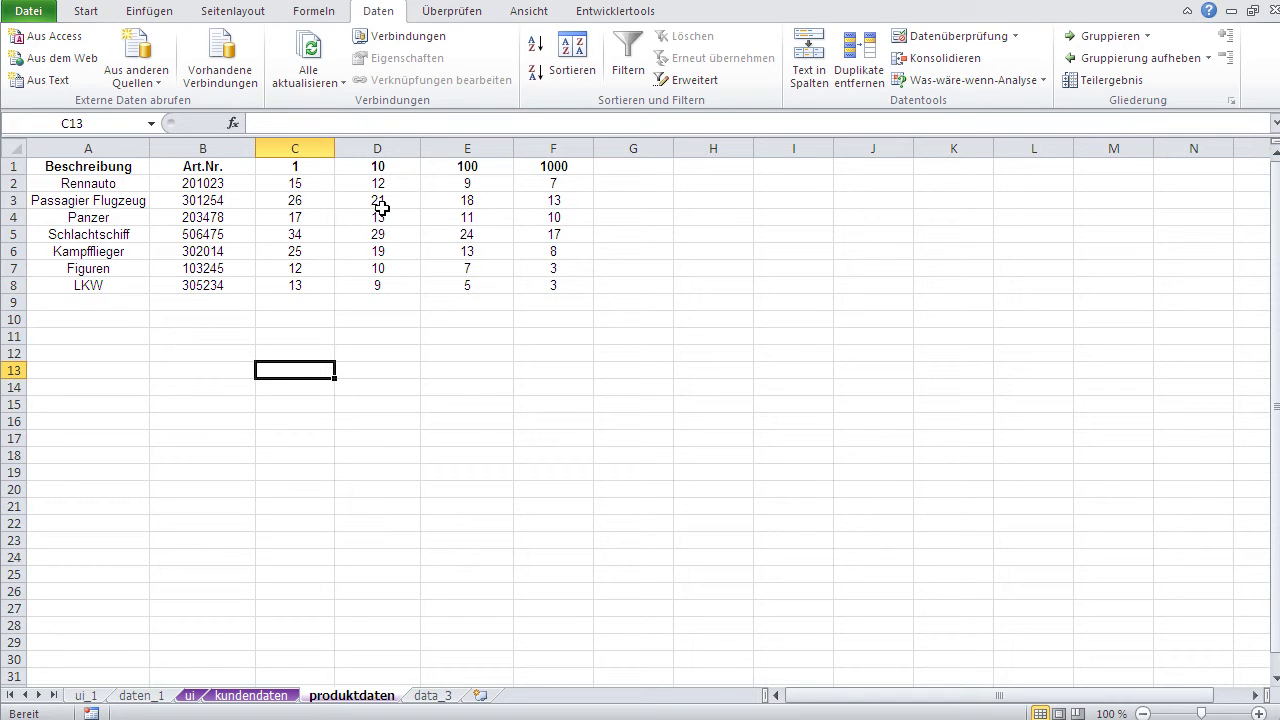
left_click(160, 696)
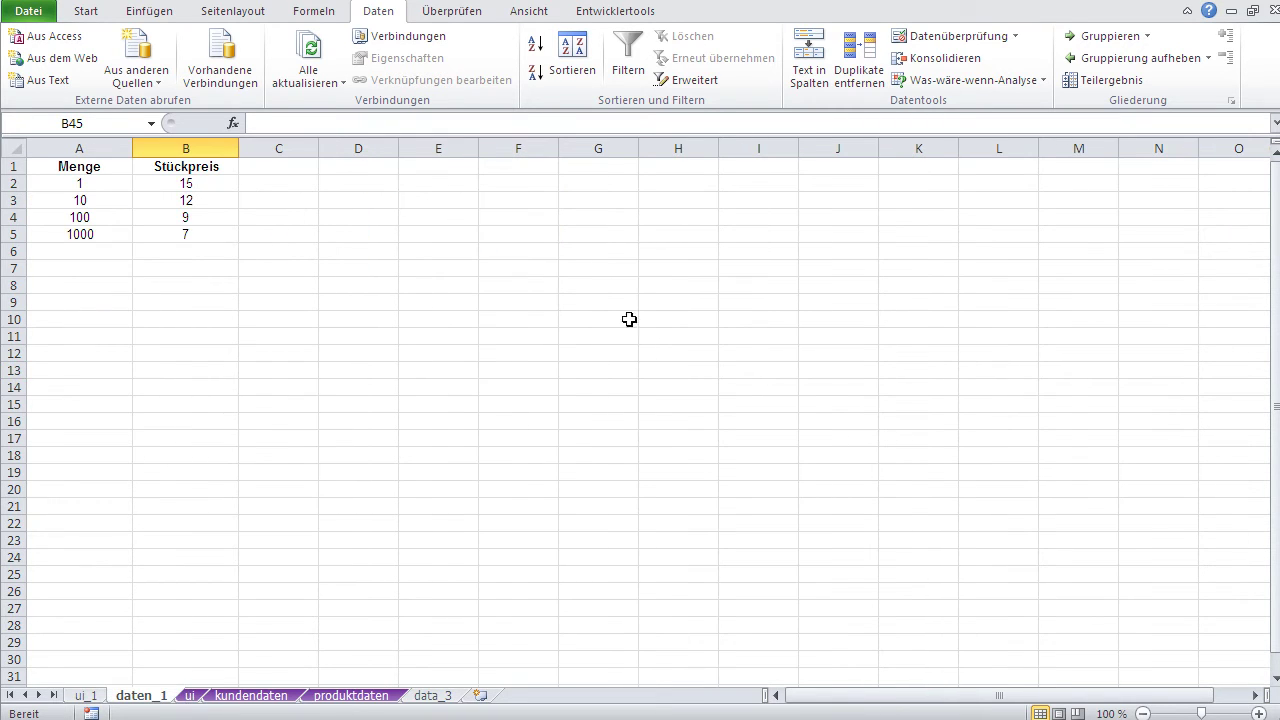
left_click(190, 695)
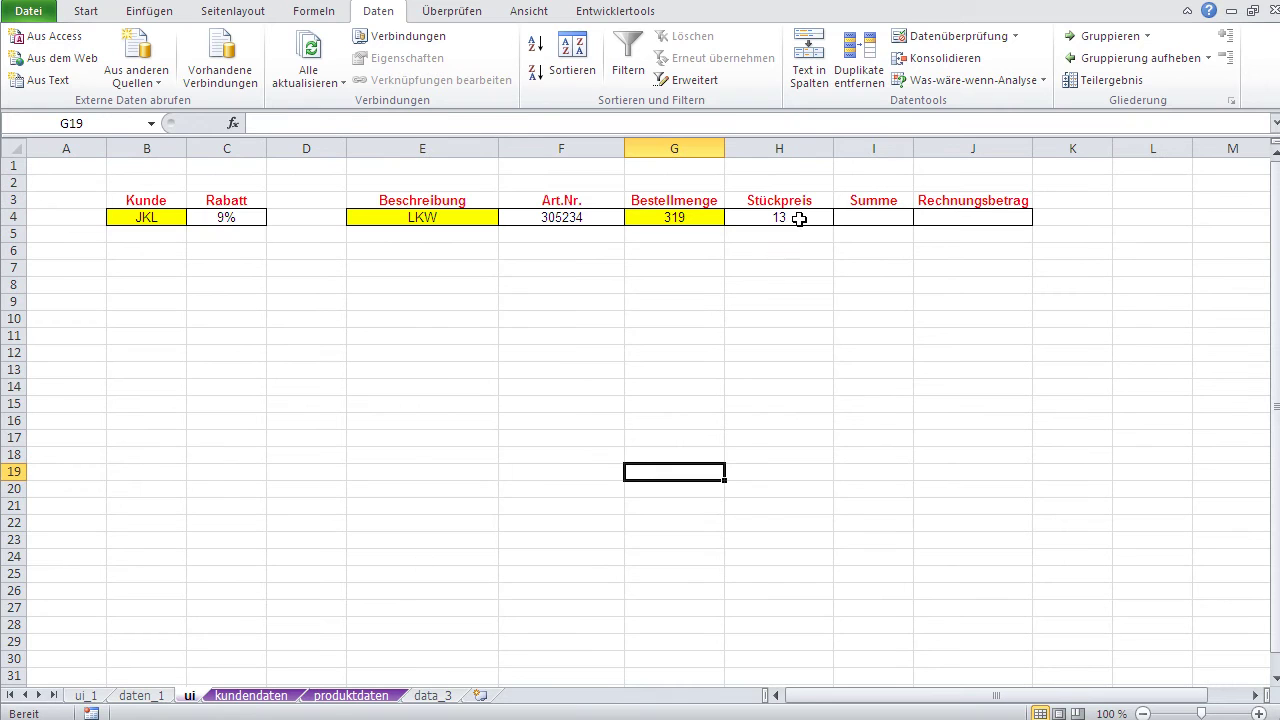
left_click(758, 222)
left_click(232, 123)
left_click(566, 418)
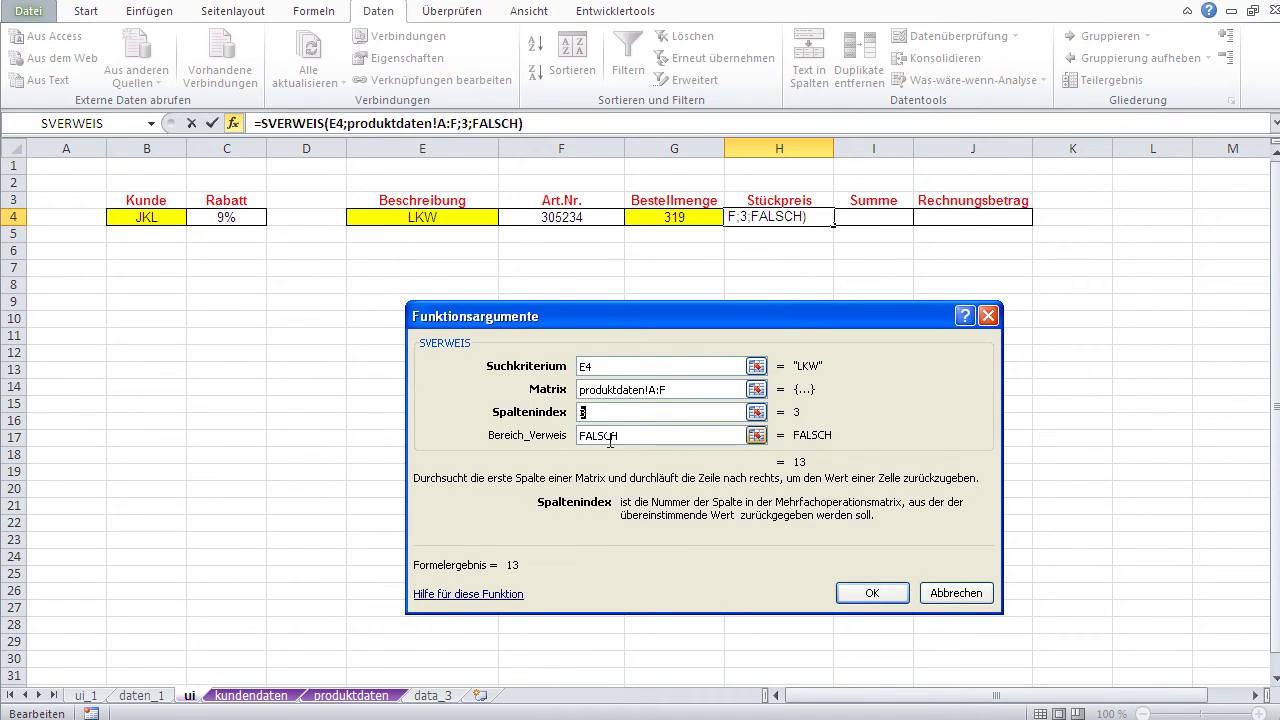
left_click(935, 593)
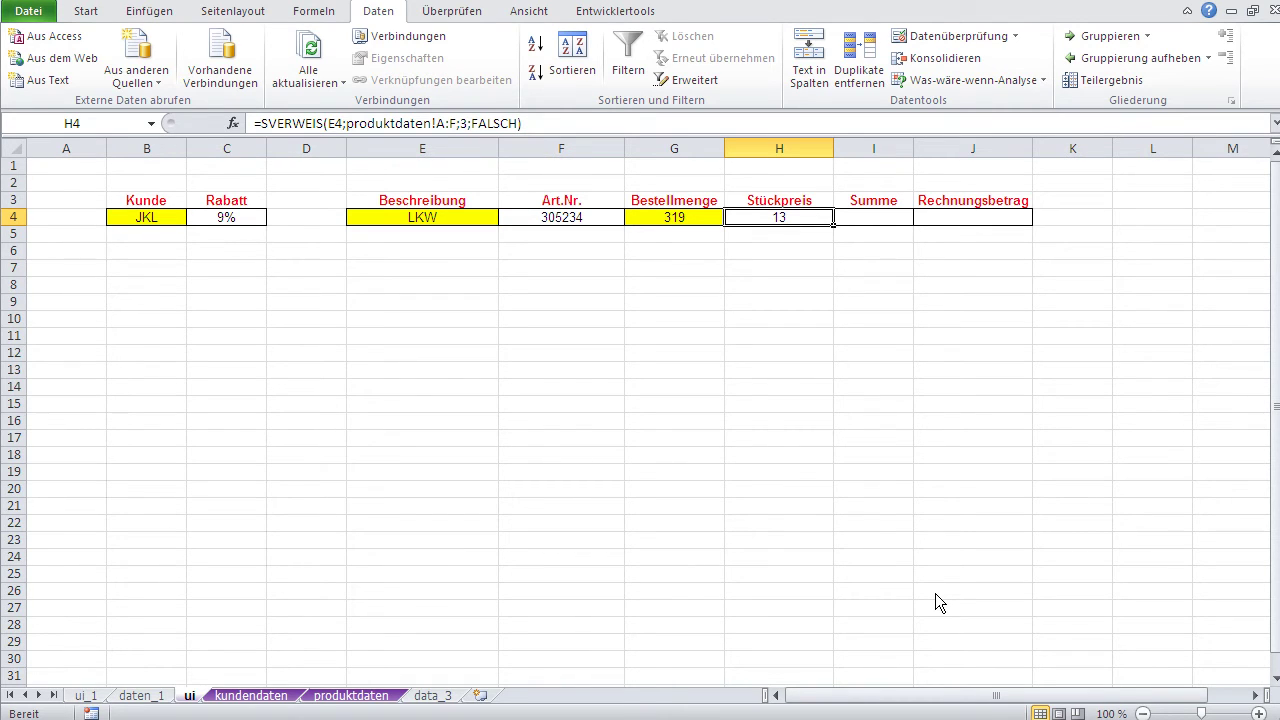
left_click(635, 353)
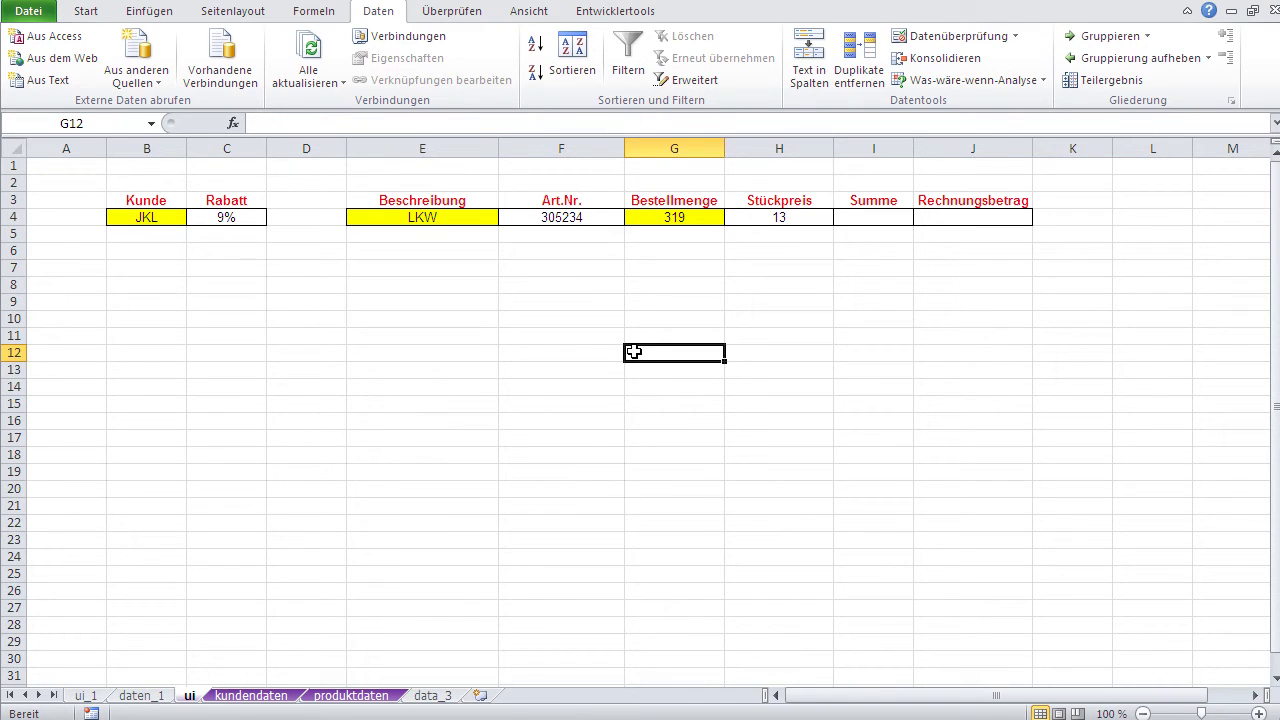
left_click(233, 123)
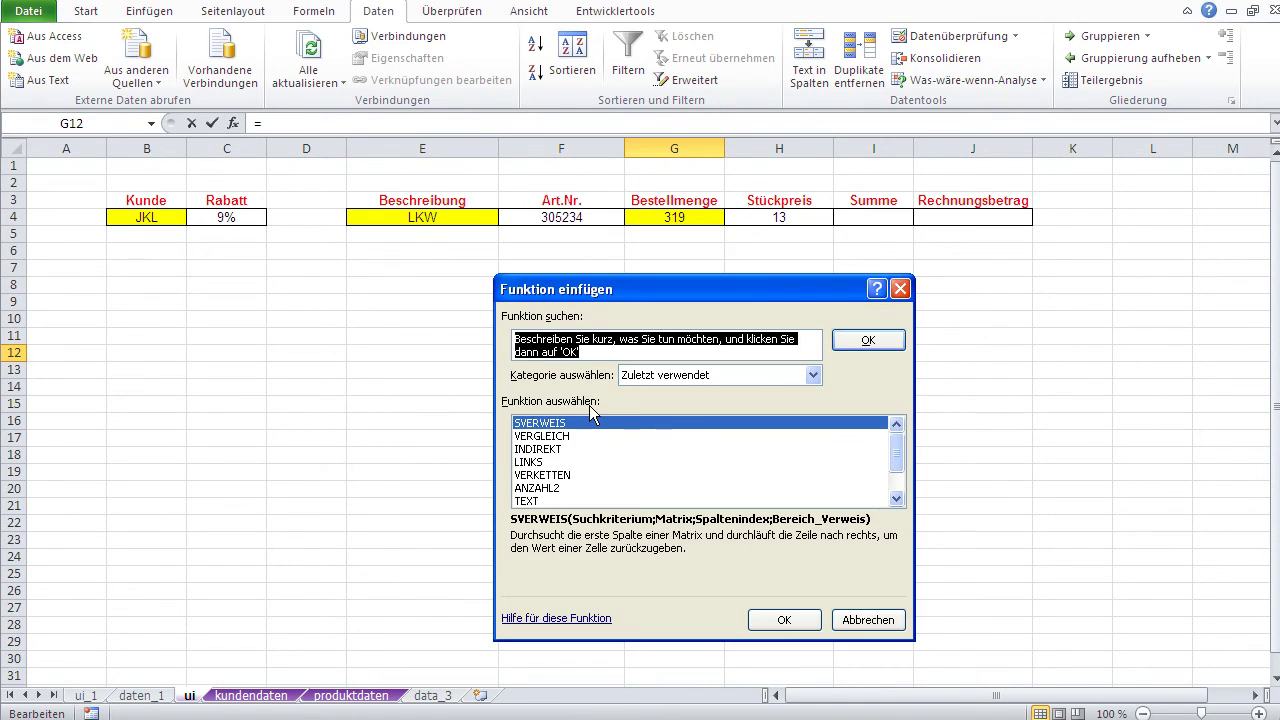
left_click(755, 378)
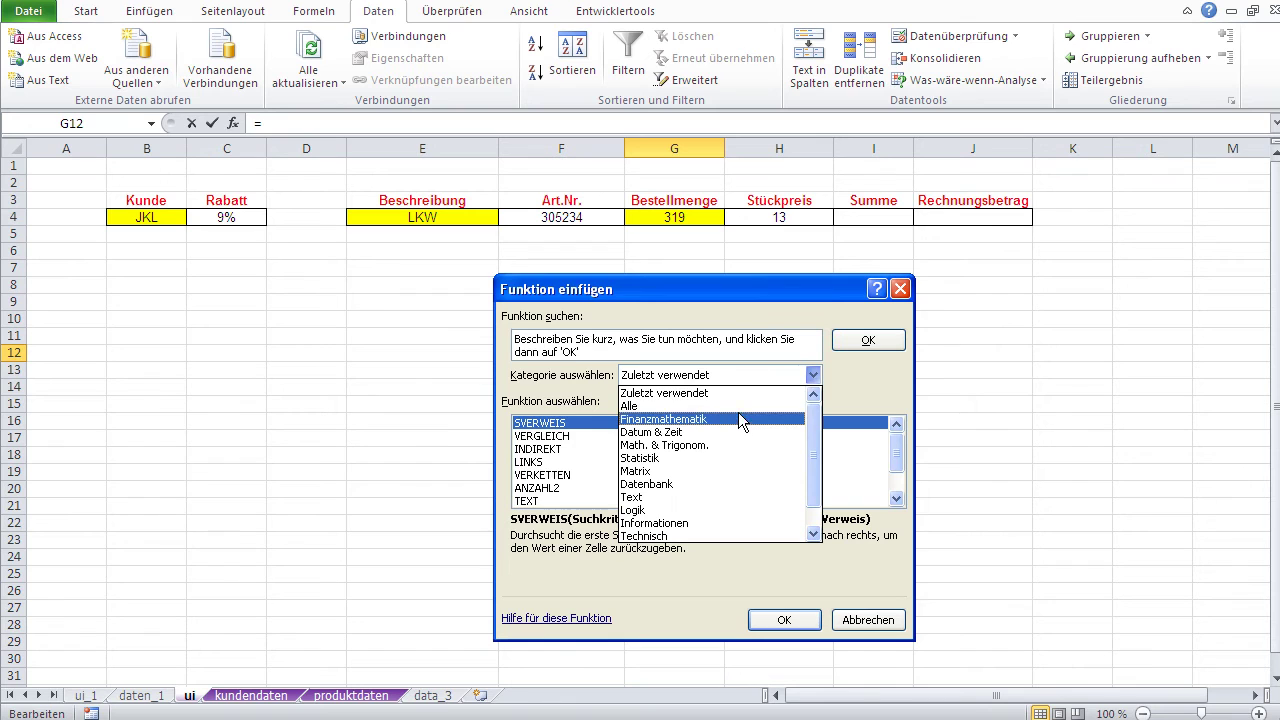
left_click(689, 471)
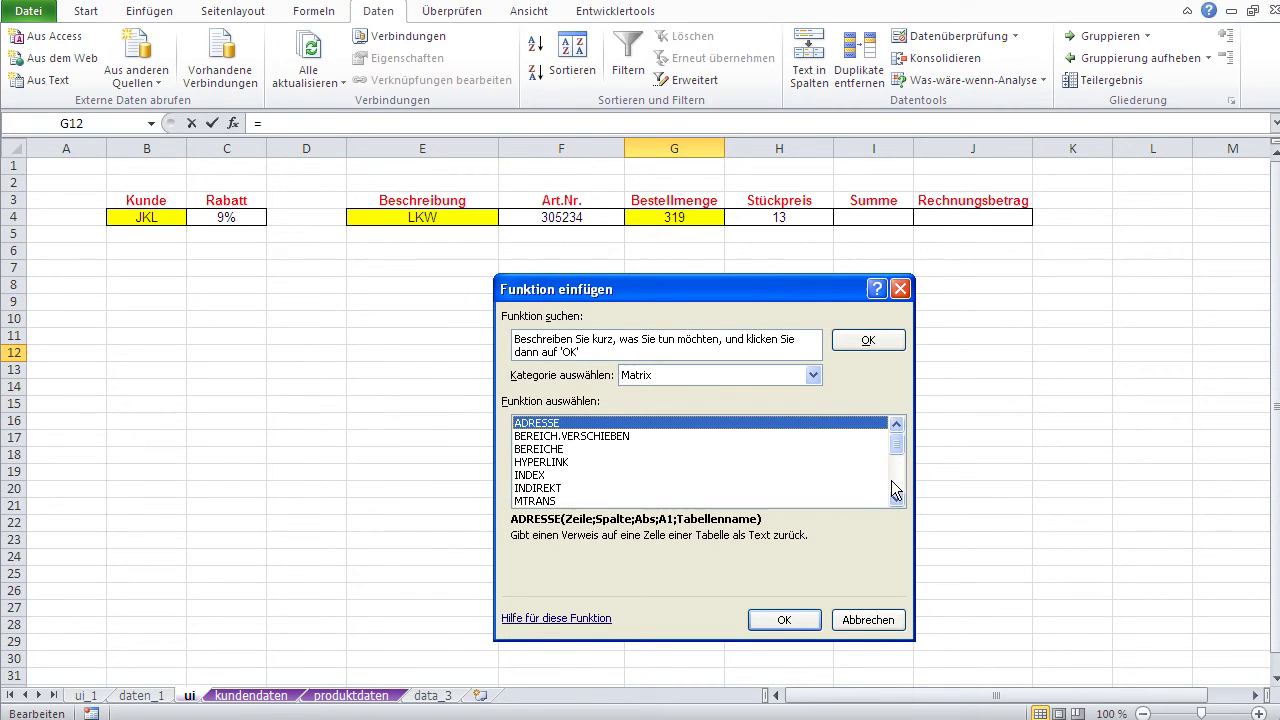
scroll(896, 502, "down", 2)
scroll(896, 502, "down", 1)
scroll(896, 502, "down", 3)
scroll(896, 502, "down", 2)
left_click(541, 475)
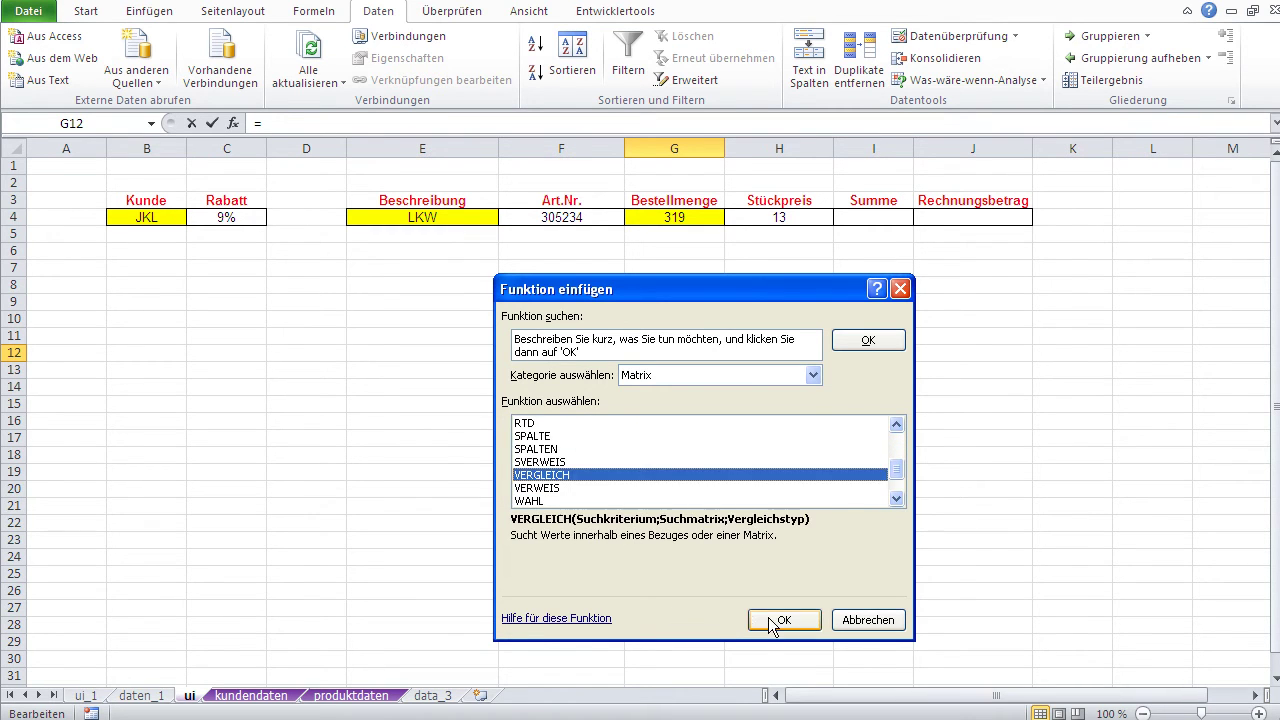
left_click(778, 620)
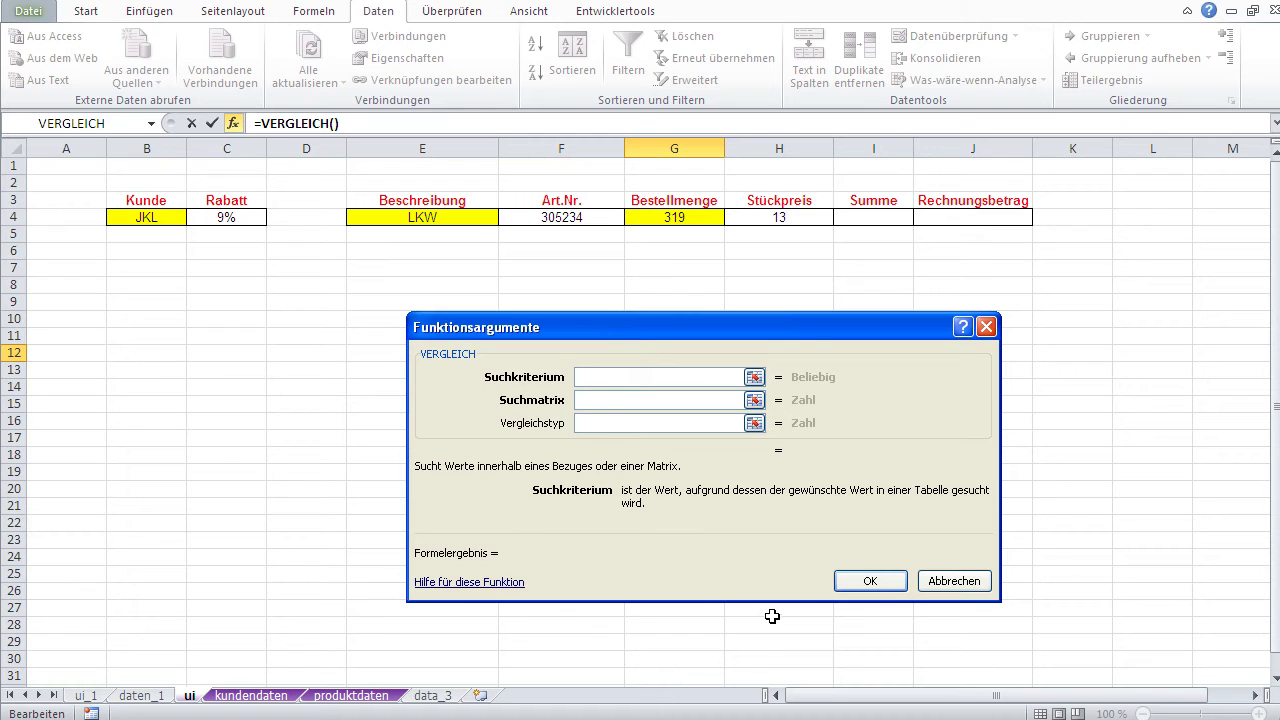
left_click(942, 581)
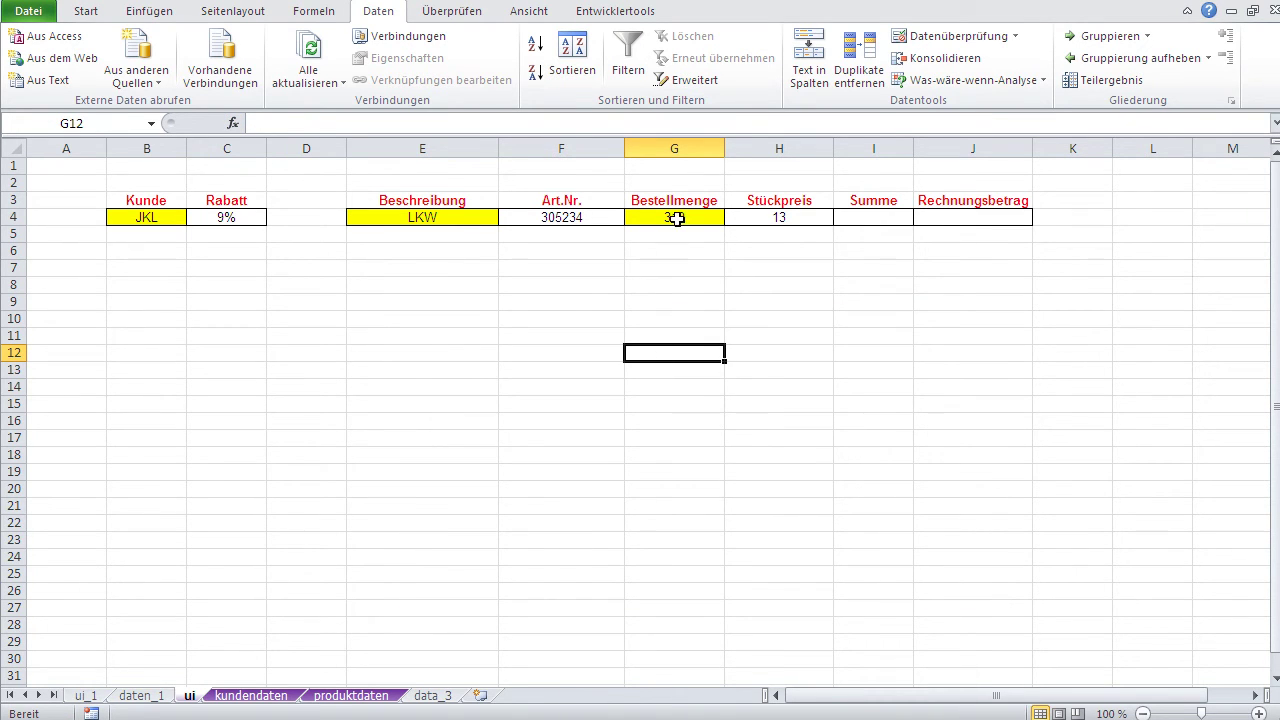
left_click(352, 695)
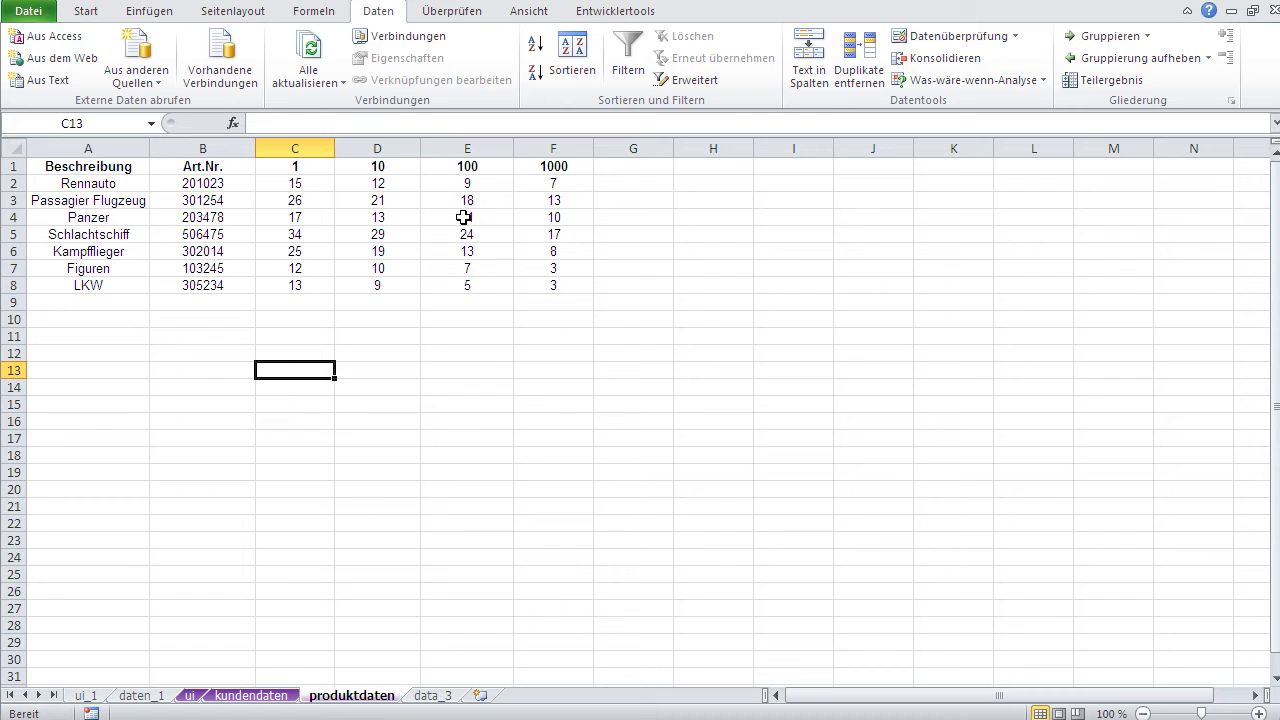
left_click(193, 697)
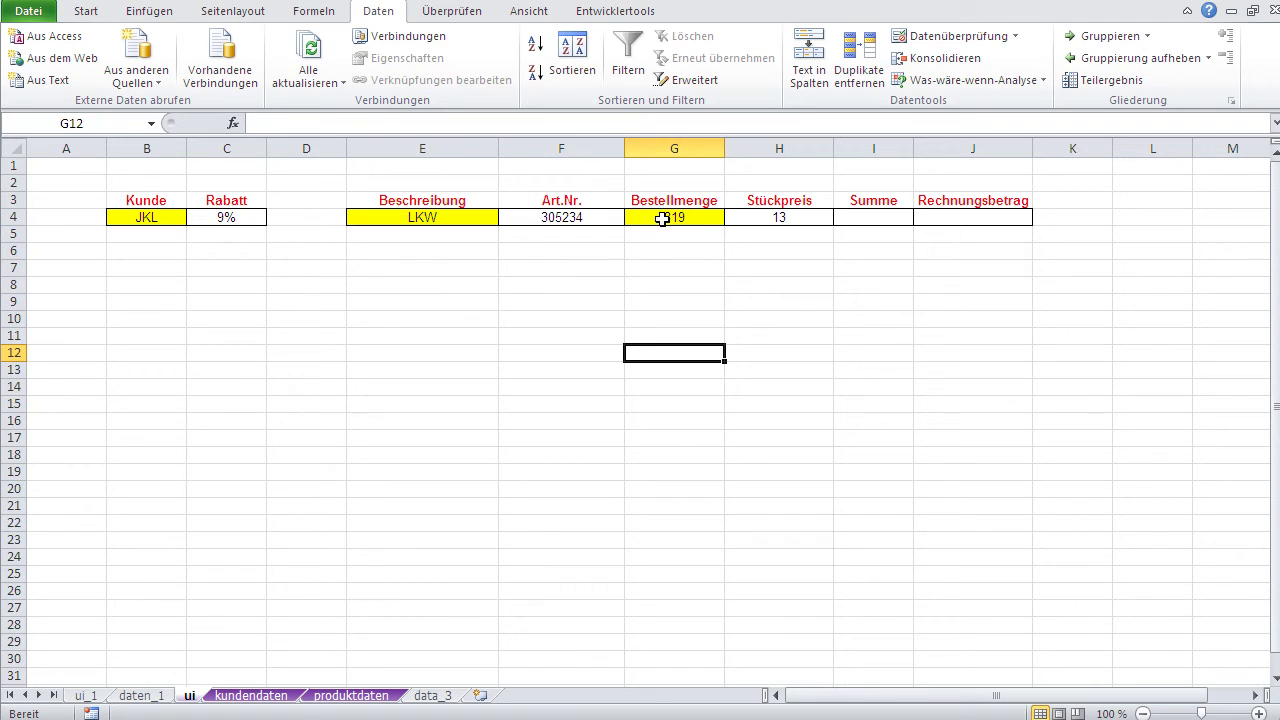
Insert the VERGLEICH function into G12 from the Matrix category.
left_click(232, 123)
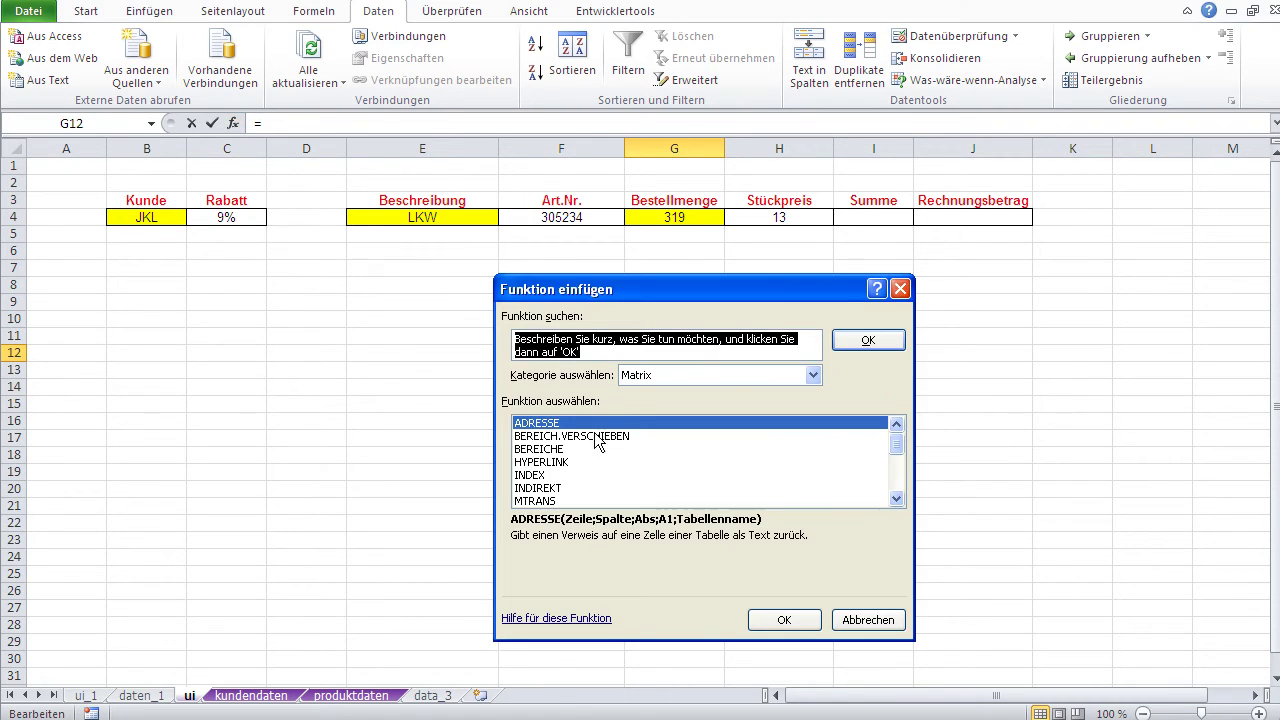
left_click(896, 498)
left_click(896, 497)
left_click(896, 497)
left_click(896, 497)
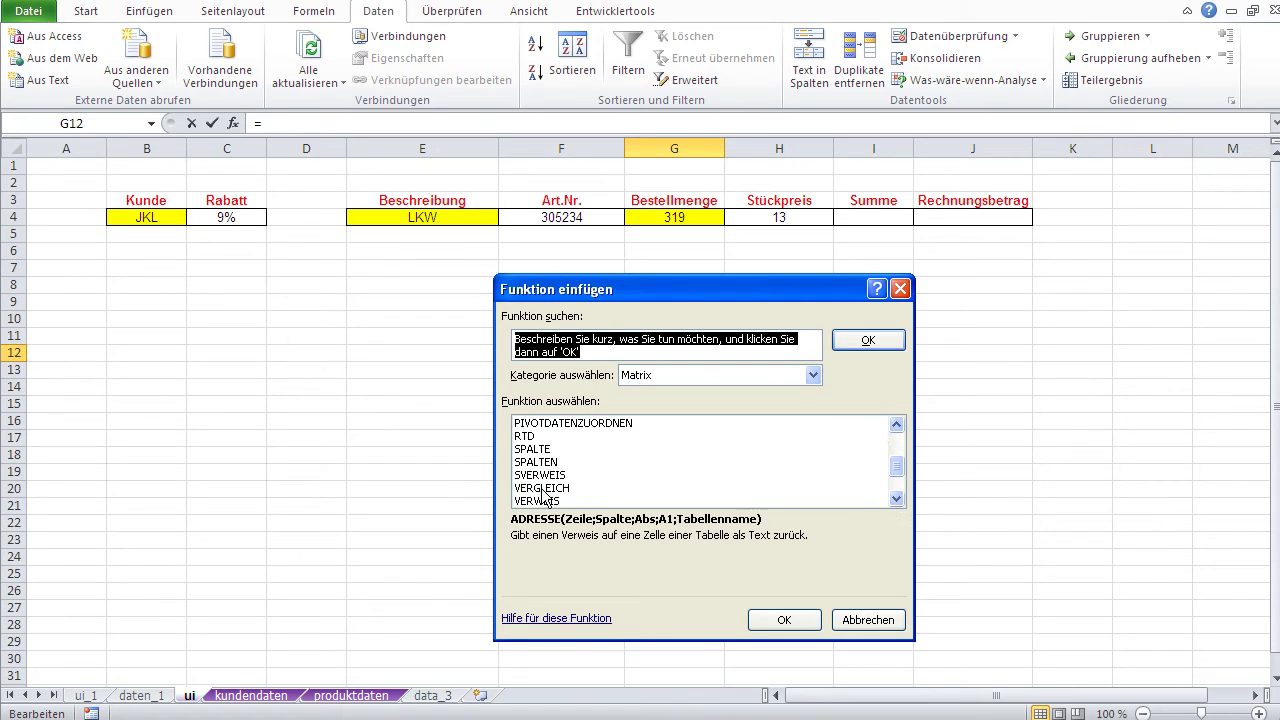
left_click(550, 488)
left_click(778, 620)
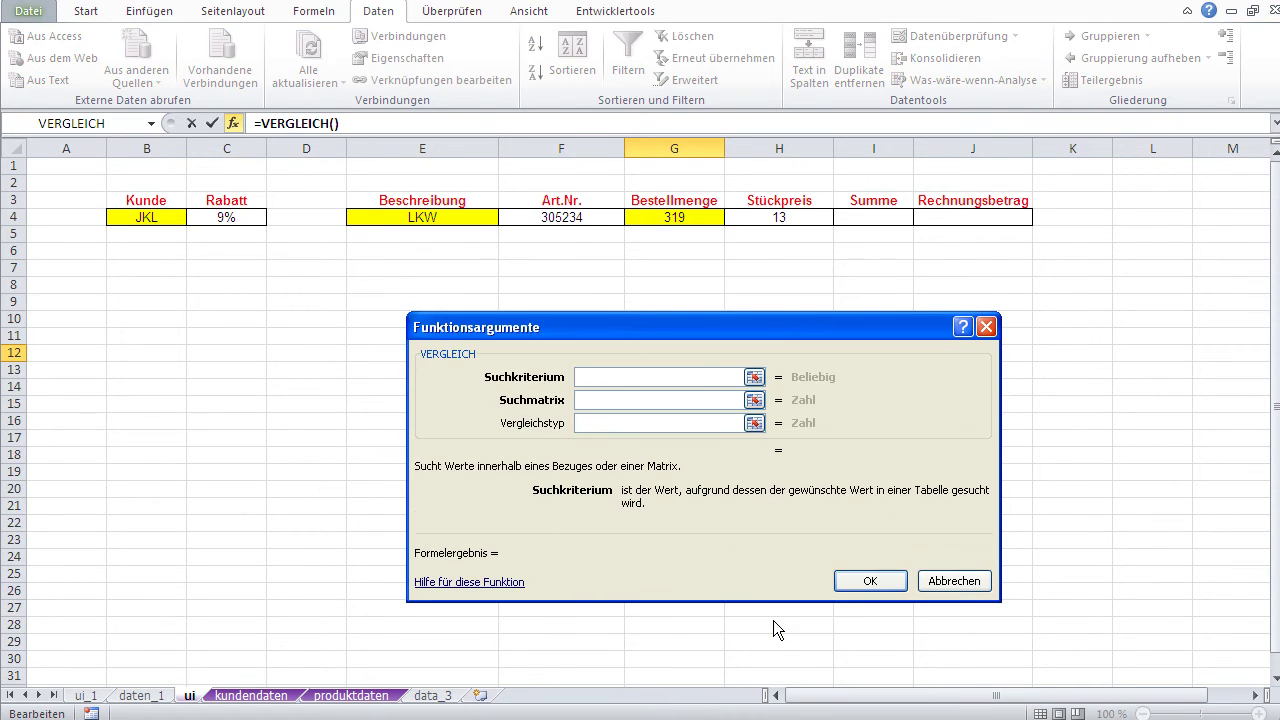
Set Suchkriterium to G4 and Suchmatrix to produktdaten!C1:F1.
left_click(656, 218)
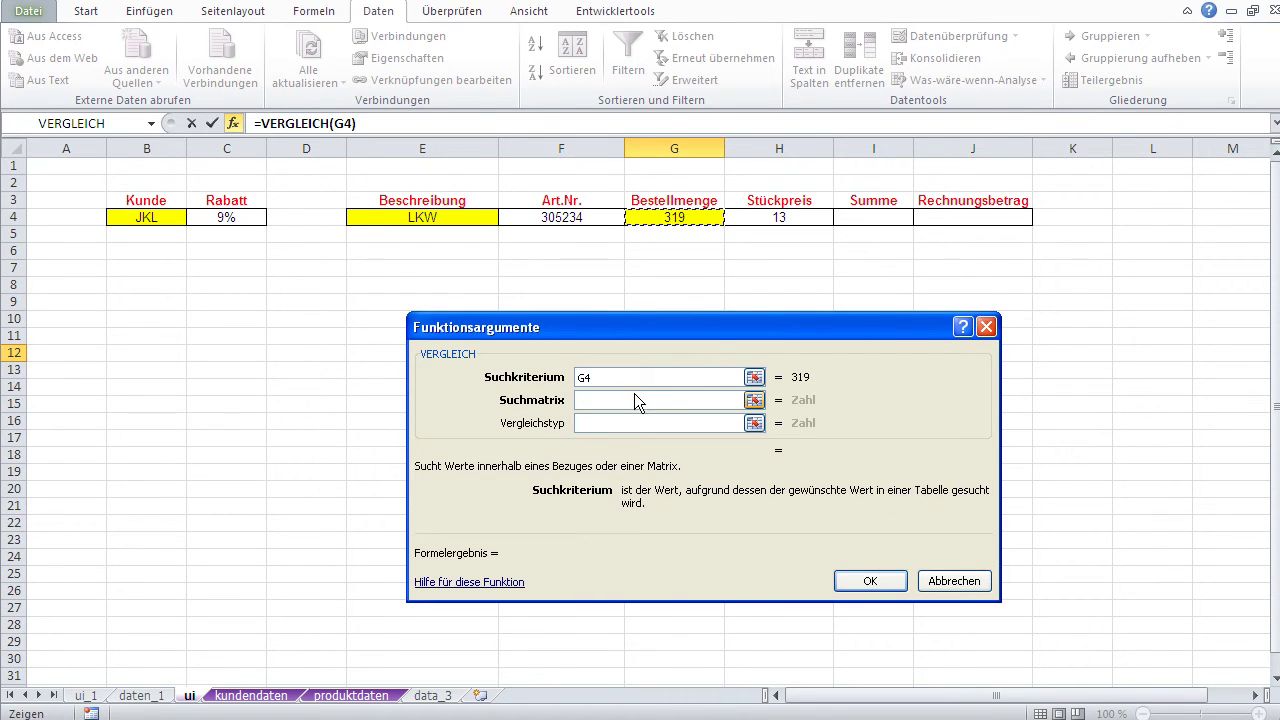
left_click(631, 399)
left_click(360, 695)
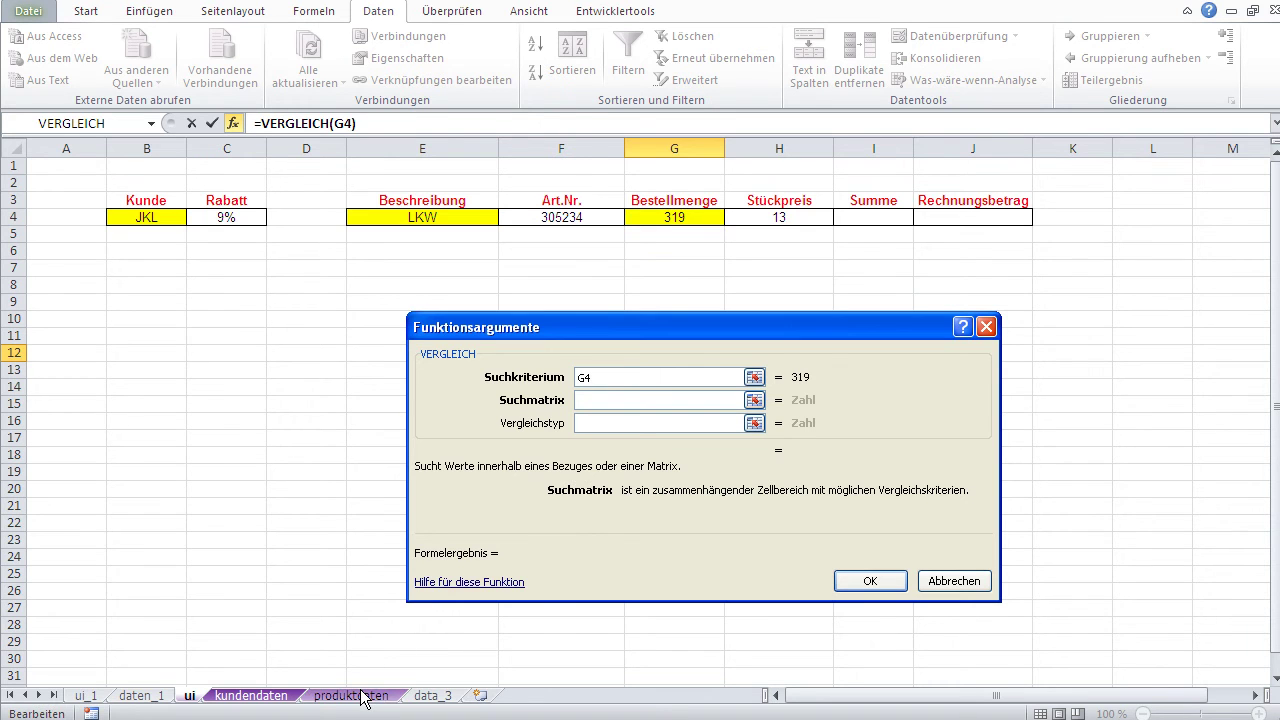
left_click_drag(296, 168, 590, 167)
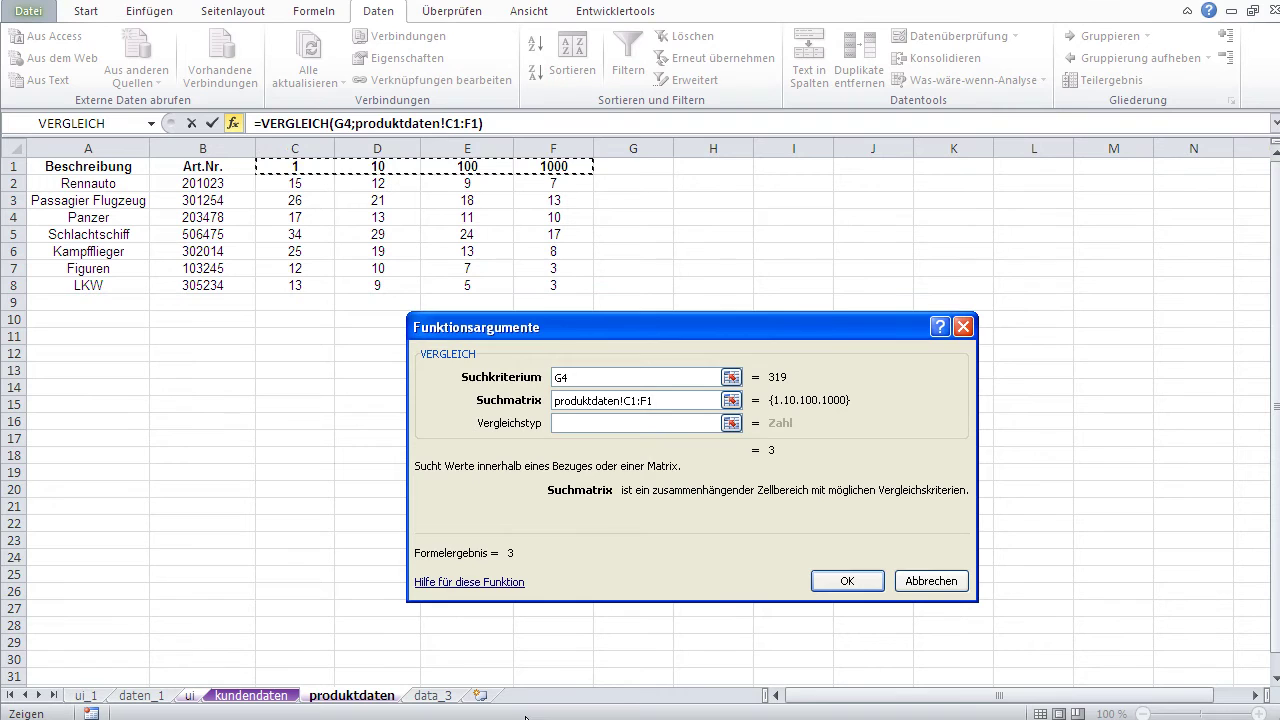
left_click(580, 423)
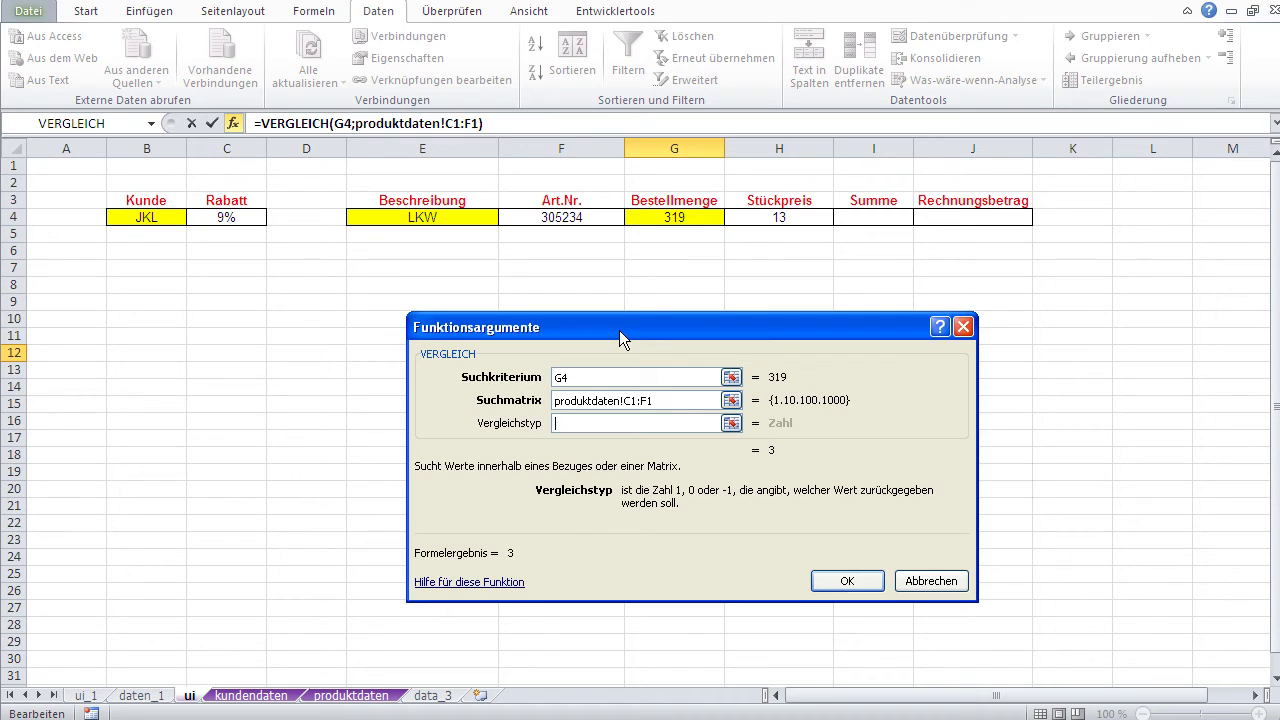
Try match types 0 and -1, then settle on 1 for =VERGLEICH(G4;produktdaten!C1:F1;1).
type("0")
key("BackSpace")
type("1")
double_click(556, 424)
type("-1")
left_click_drag(594, 423, 553, 424)
type("1")
left_click(837, 582)
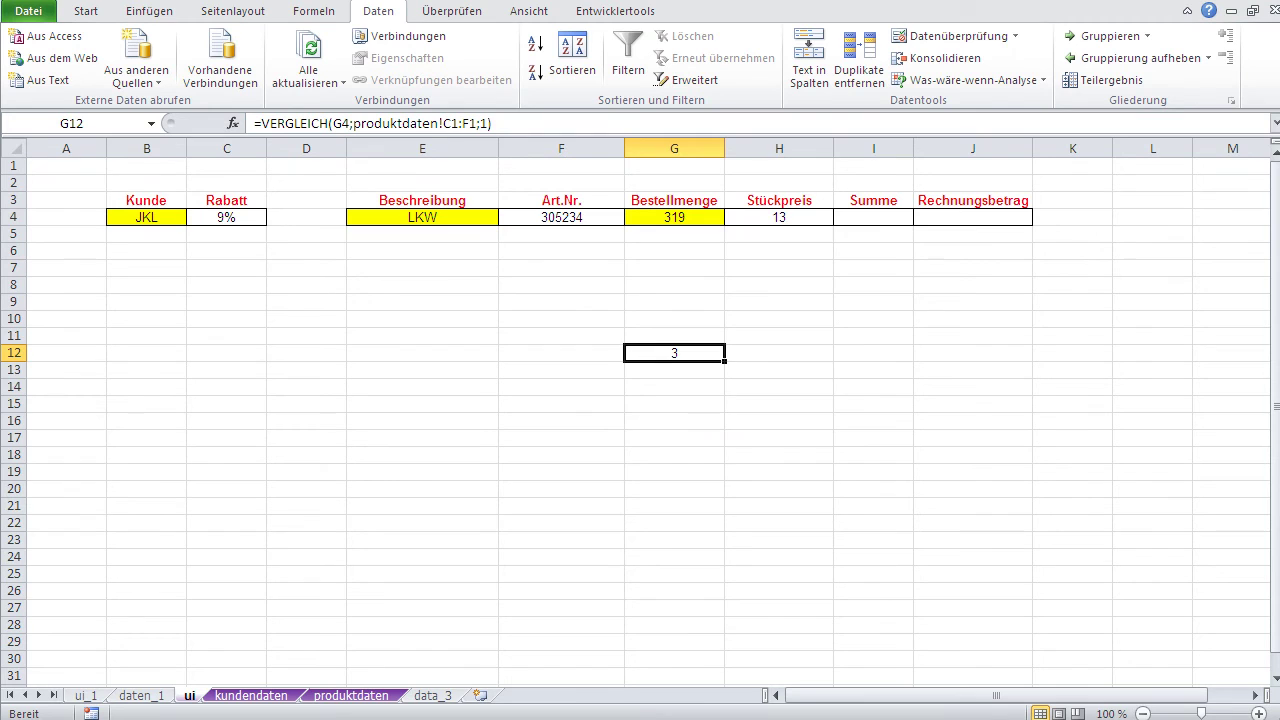
Check the 1 and 100 tier headings, then enter 33 as Bestellmenge in G4.
left_click(356, 698)
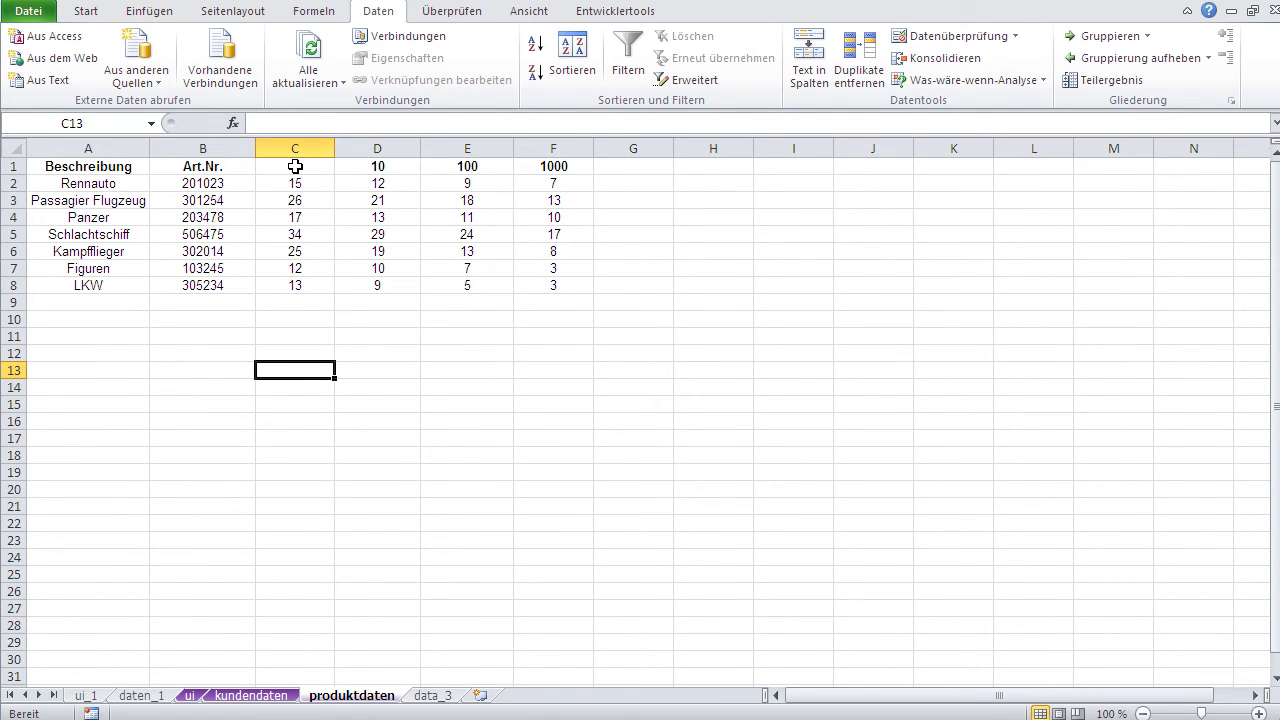
left_click(295, 167)
left_click(448, 167)
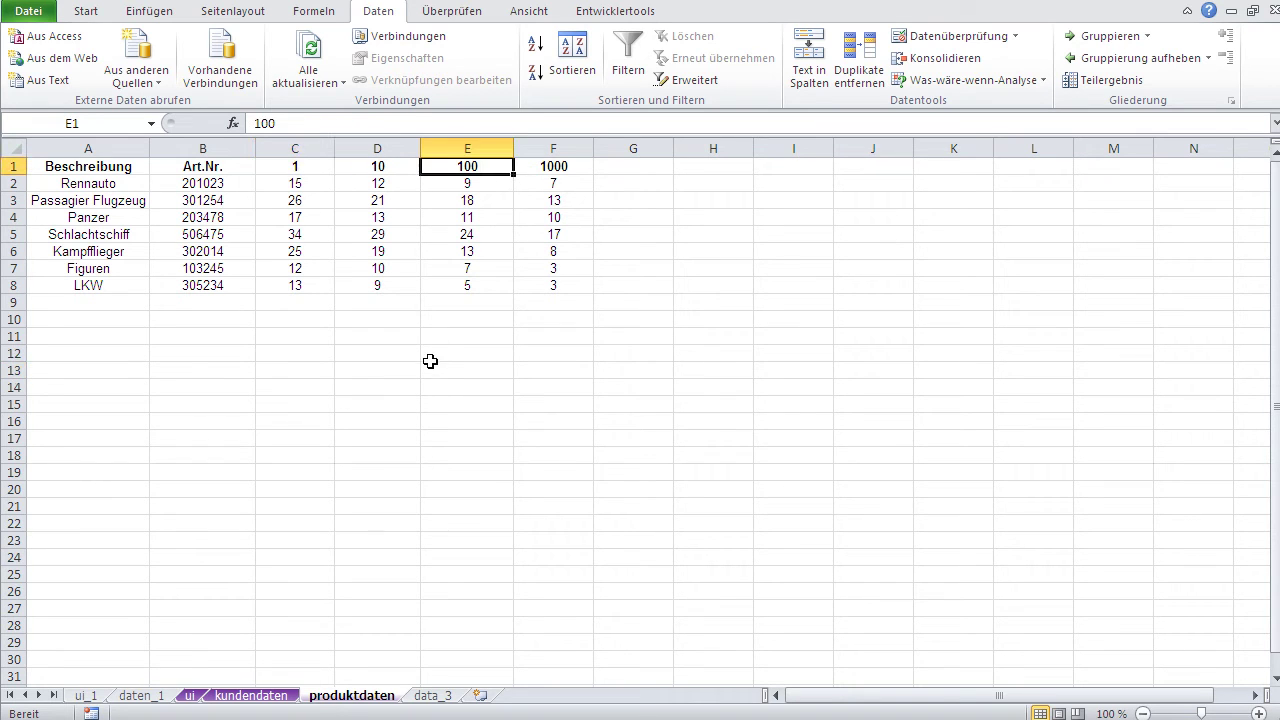
left_click(190, 695)
left_click(670, 222)
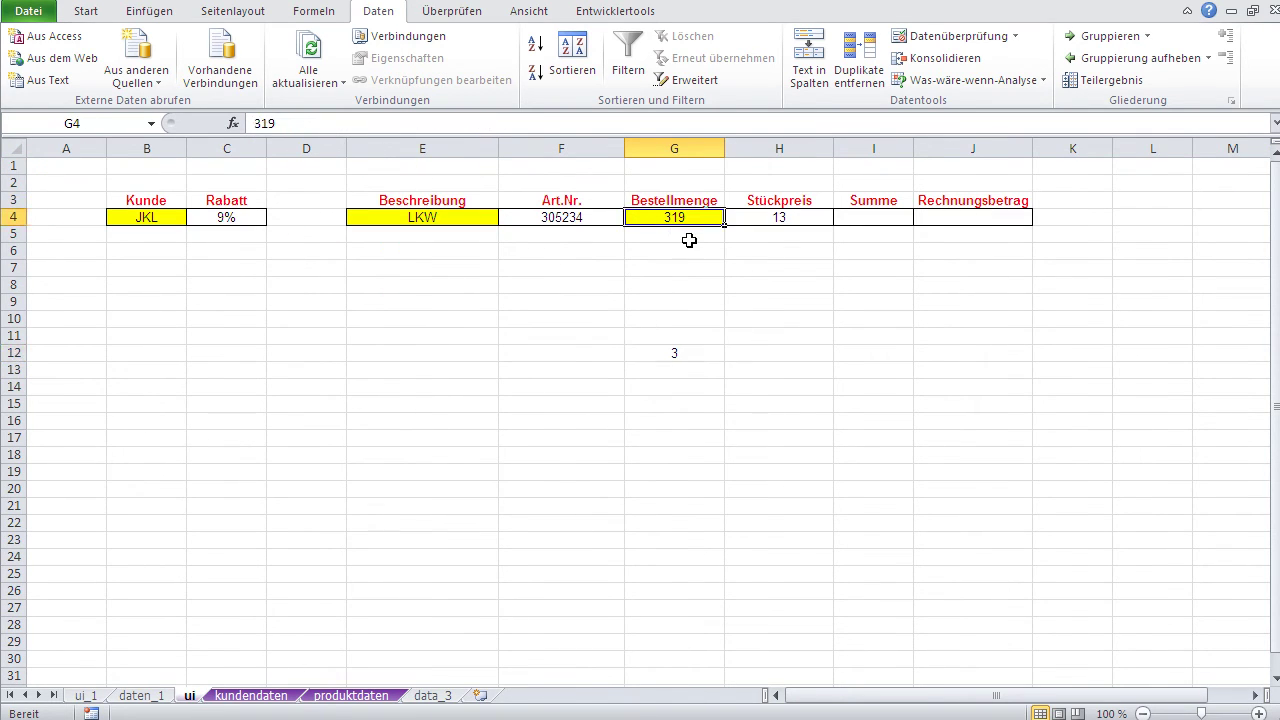
type("33")
key("Return")
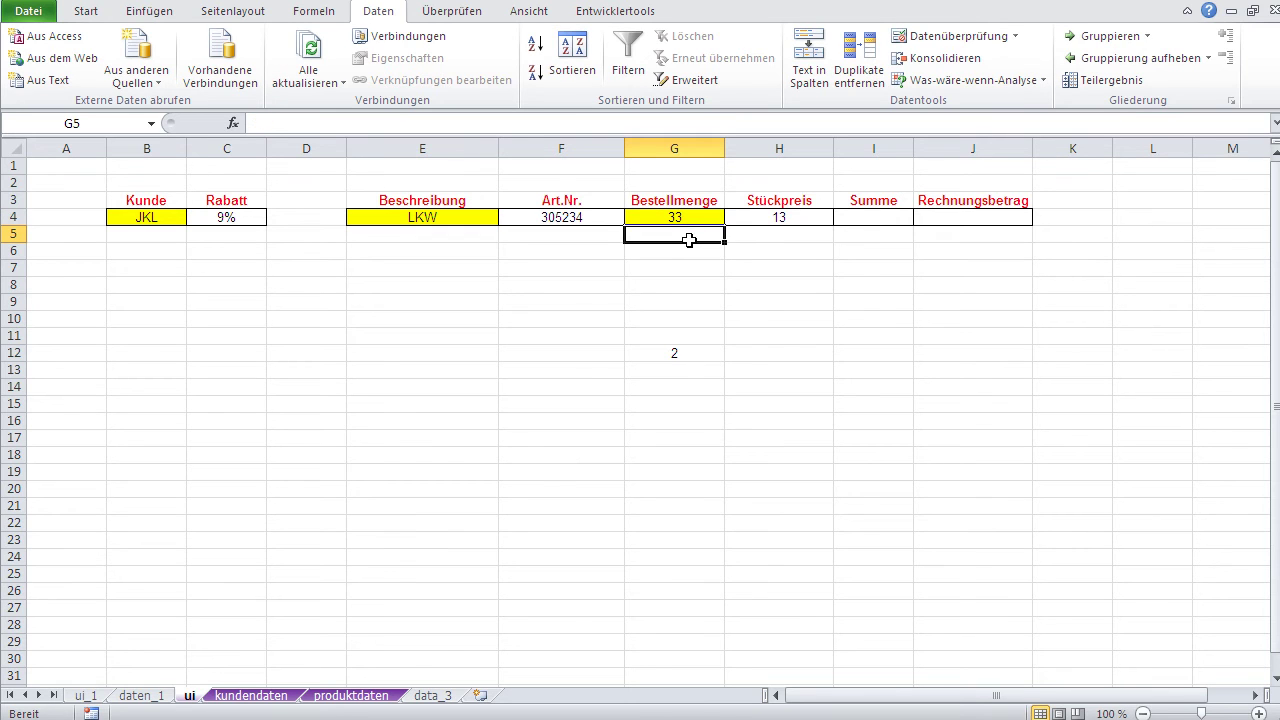
left_click(658, 358)
Compare the 1 and 10 tier headings on produktdaten.
left_click(340, 695)
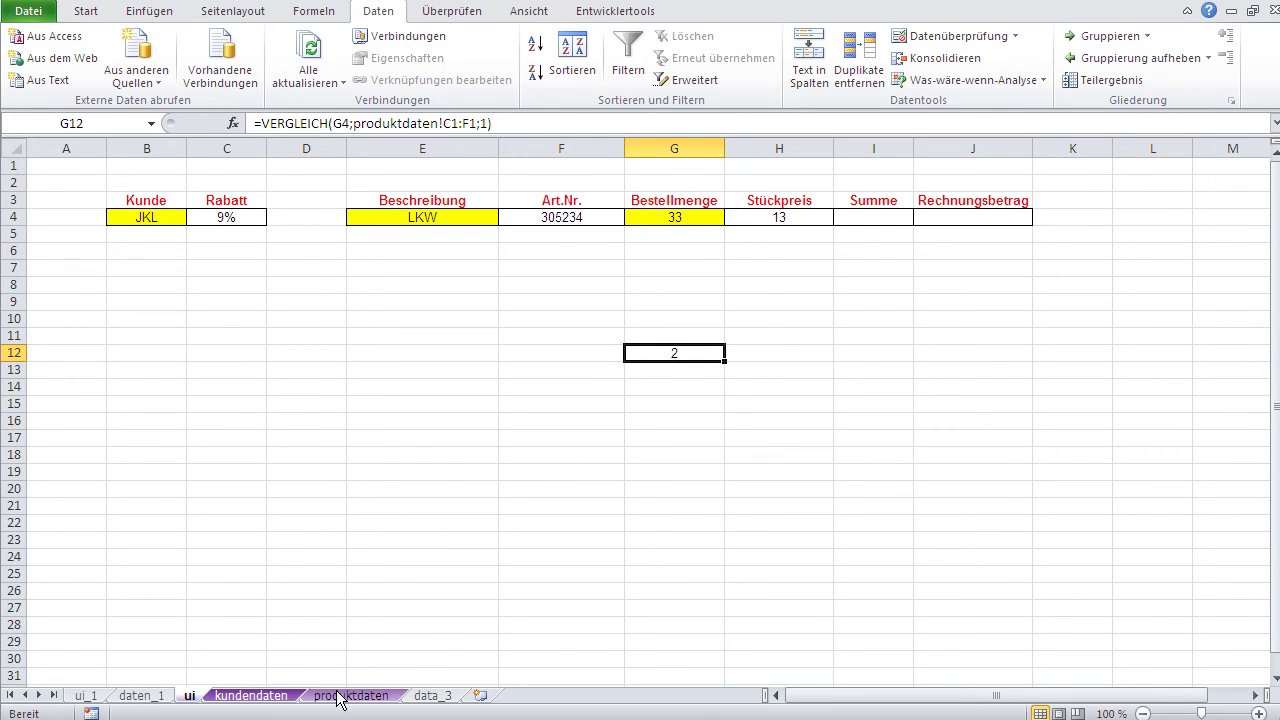
left_click(290, 165)
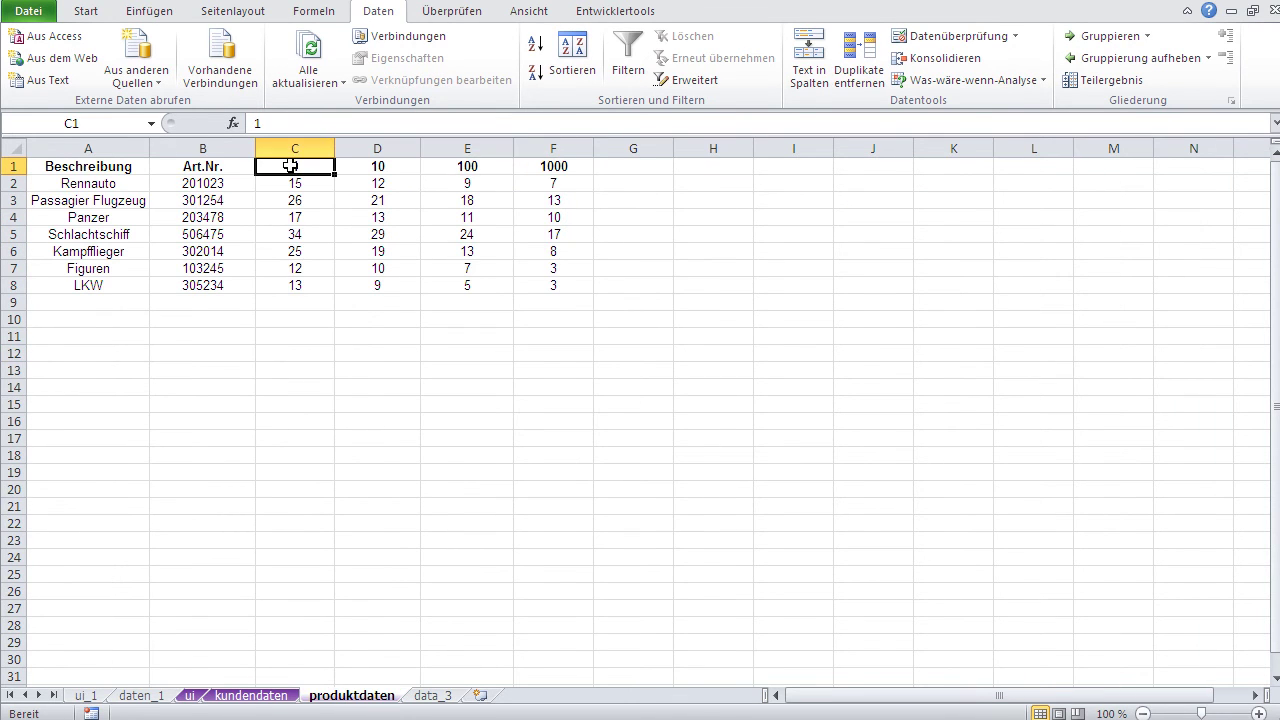
left_click(362, 166)
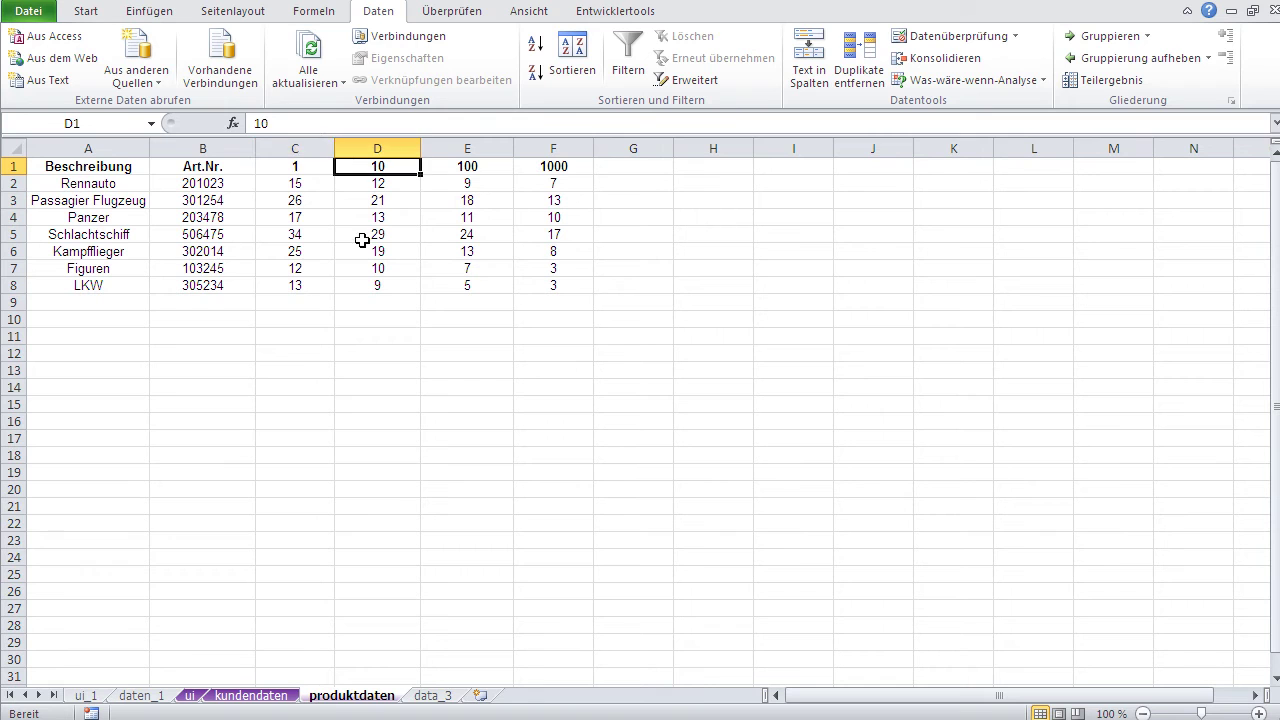
left_click(190, 695)
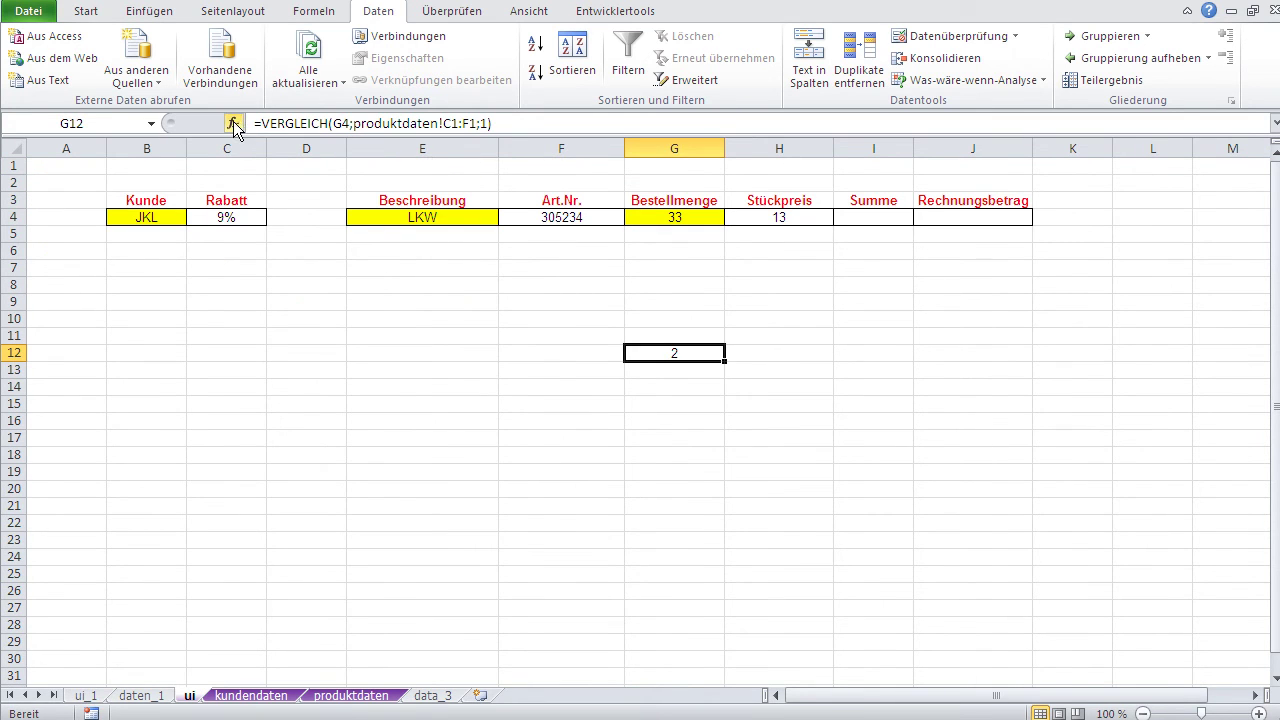
Review G12's VERGLEICH arguments and match type 1 without changing them.
left_click(233, 123)
left_click(658, 400)
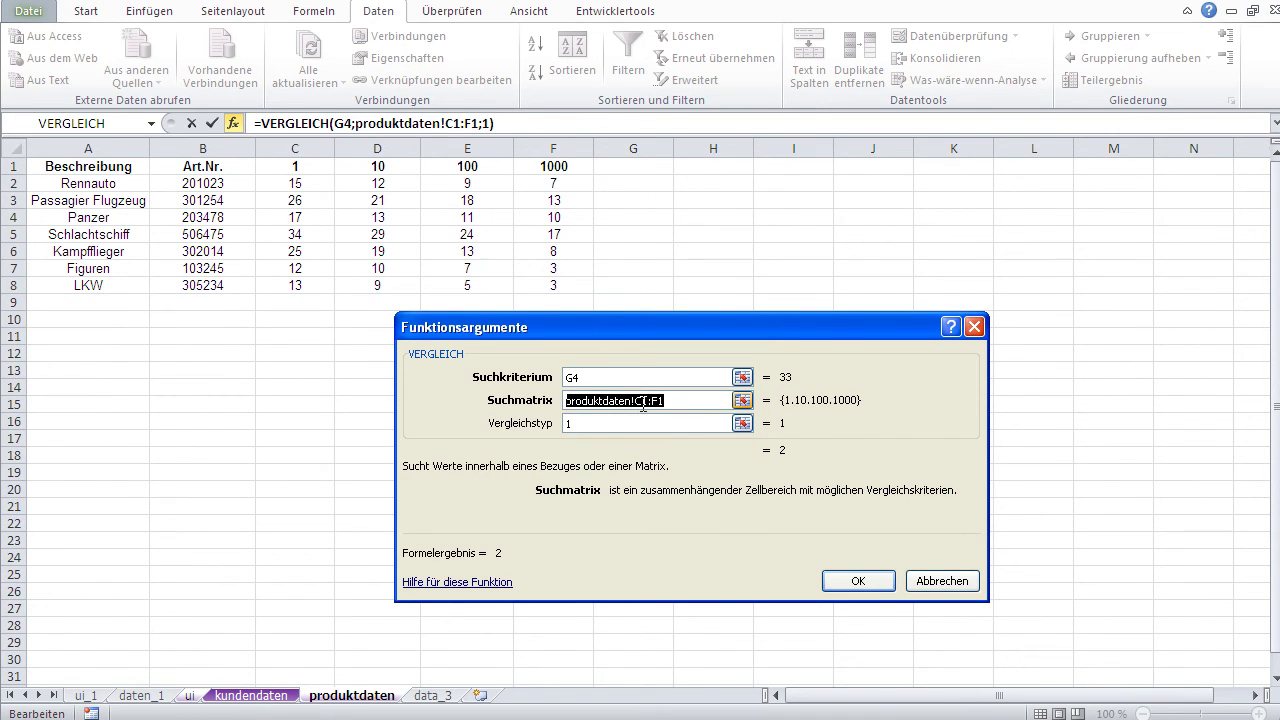
left_click(920, 576)
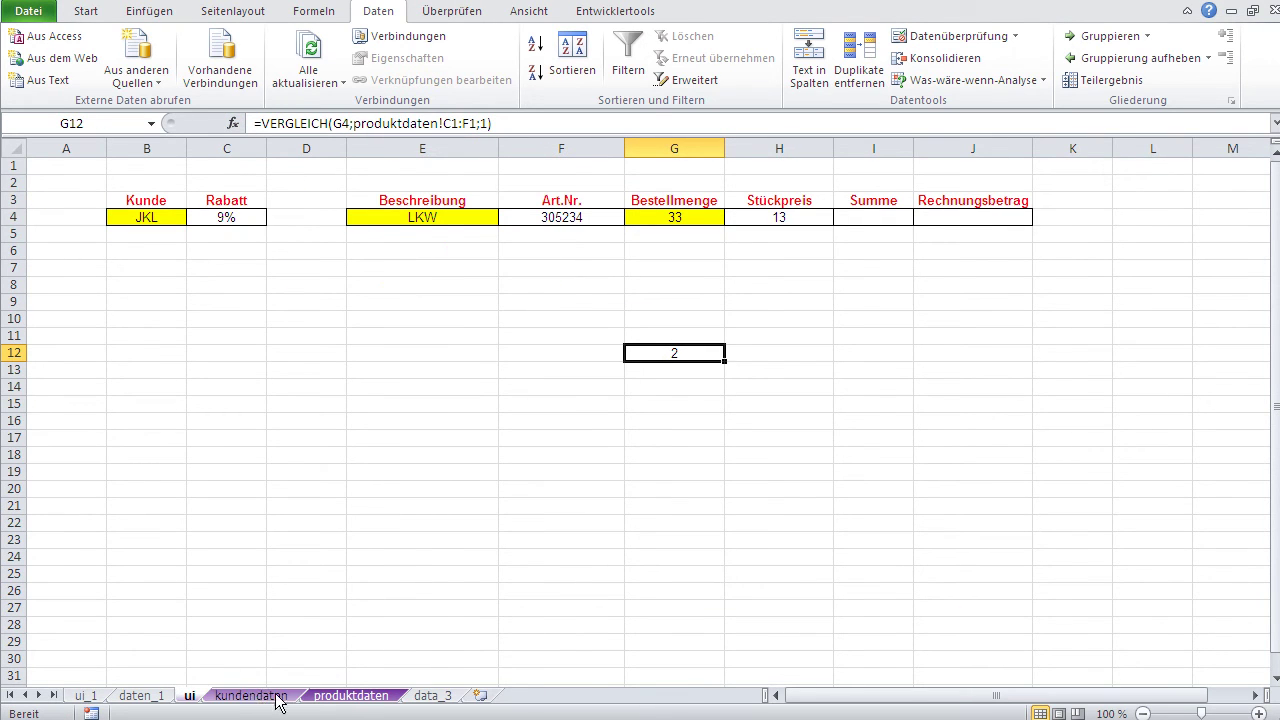
left_click(340, 695)
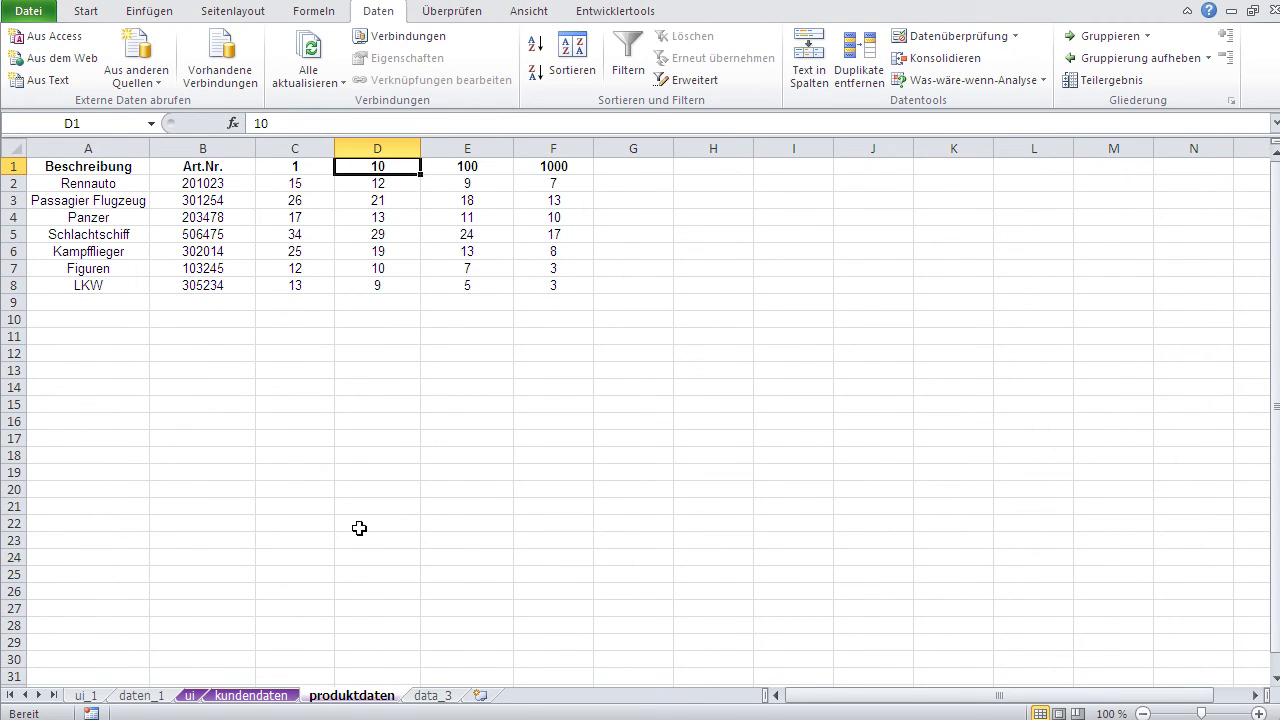
left_click(190, 695)
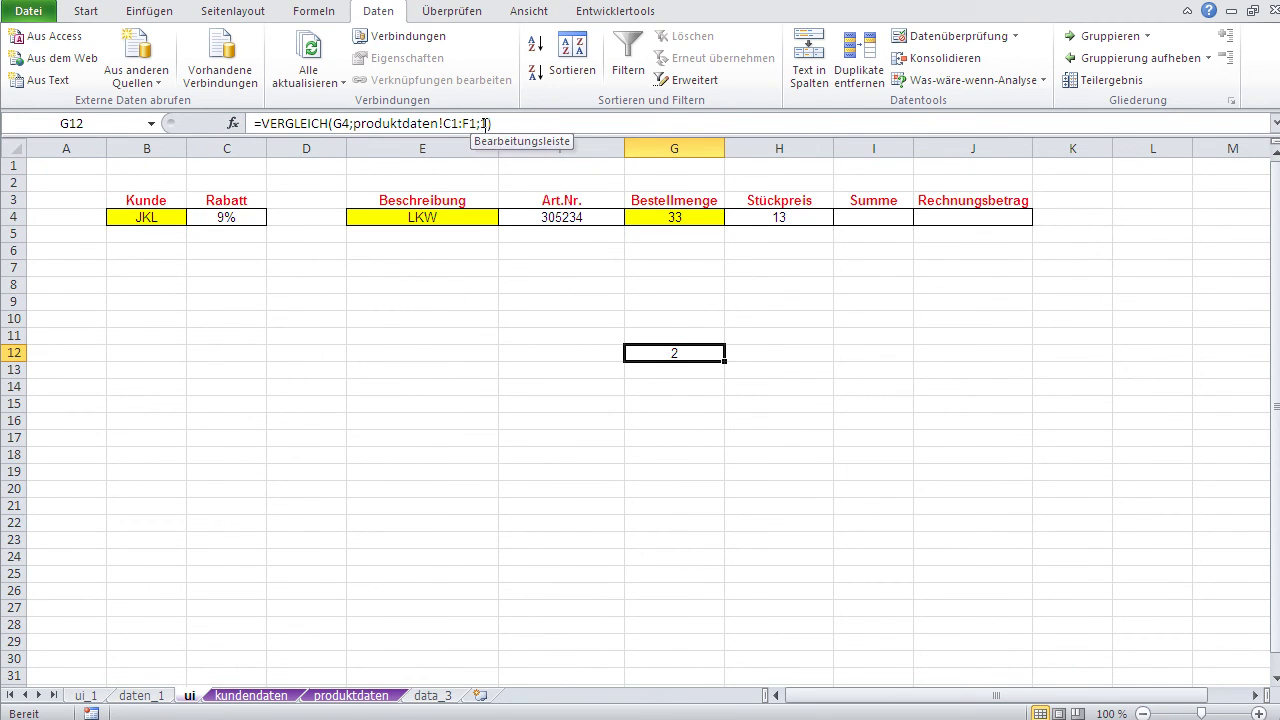
left_click(483, 123)
double_click(483, 123)
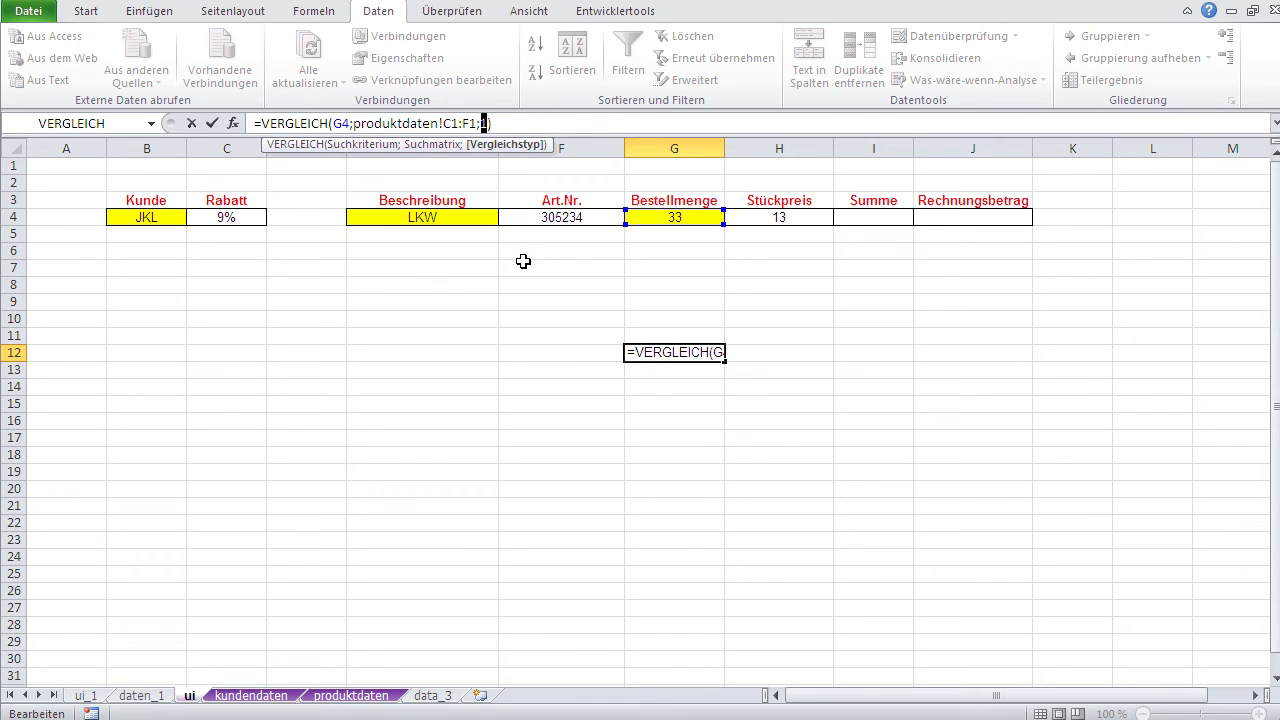
key("Escape")
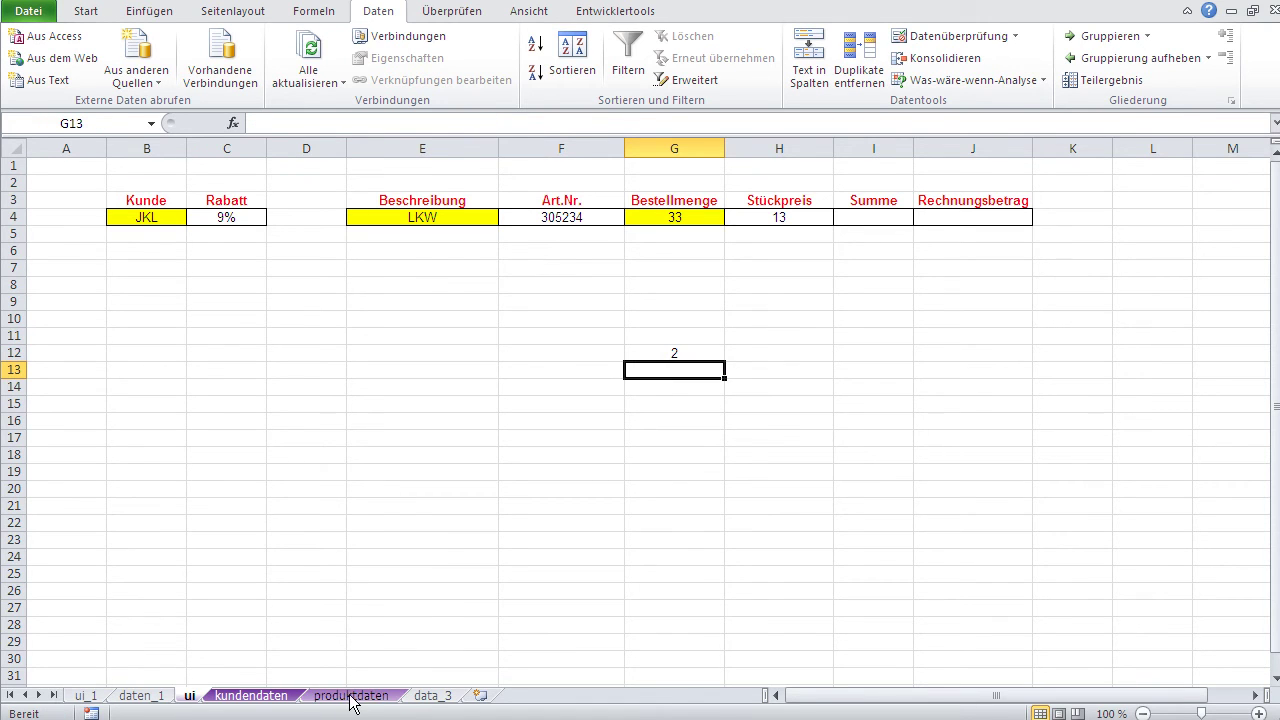
Mark the quantity tiers C1:F1 on produktdaten and inspect the VERGLEICH formula in G12.
left_click(352, 695)
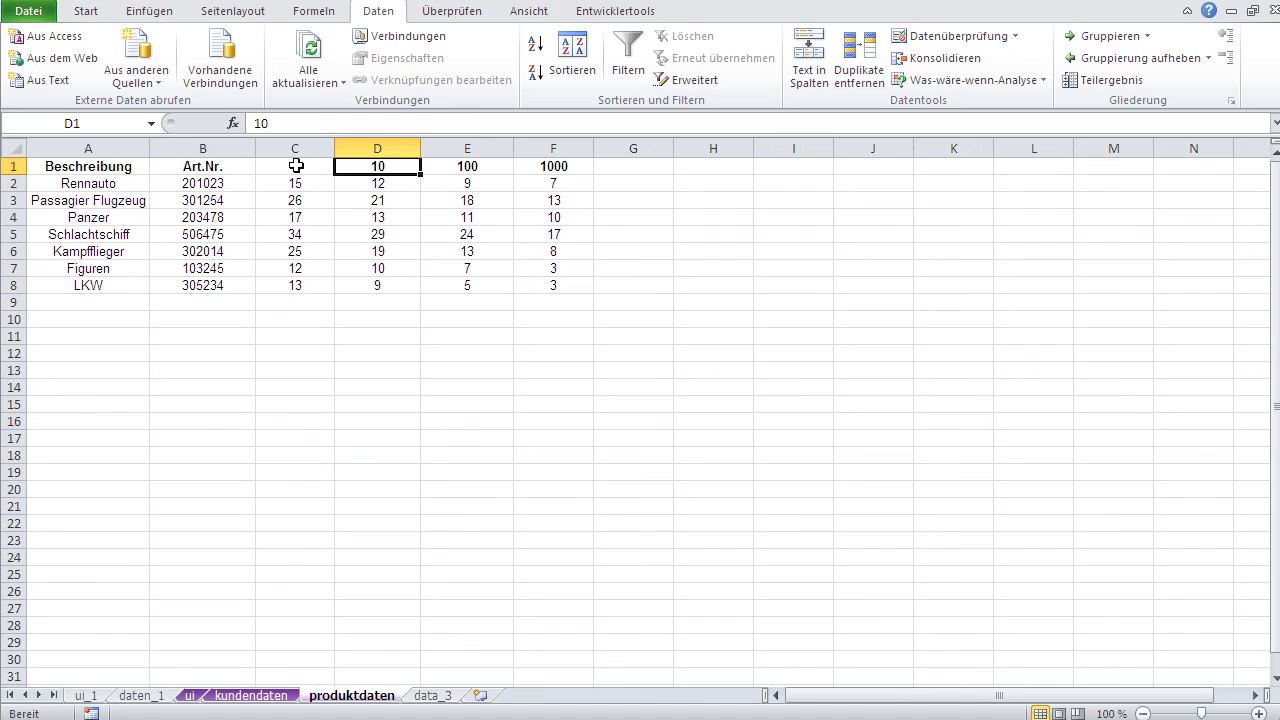
left_click_drag(296, 166, 553, 166)
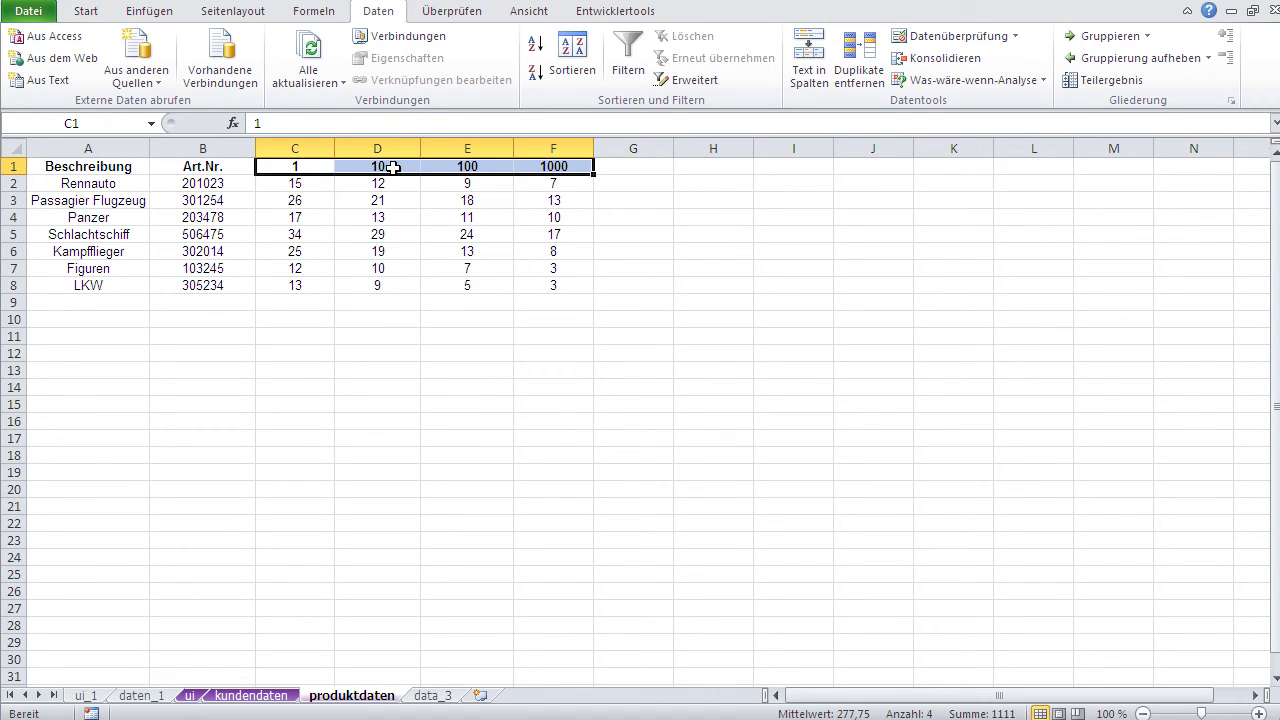
left_click(550, 216)
left_click(190, 695)
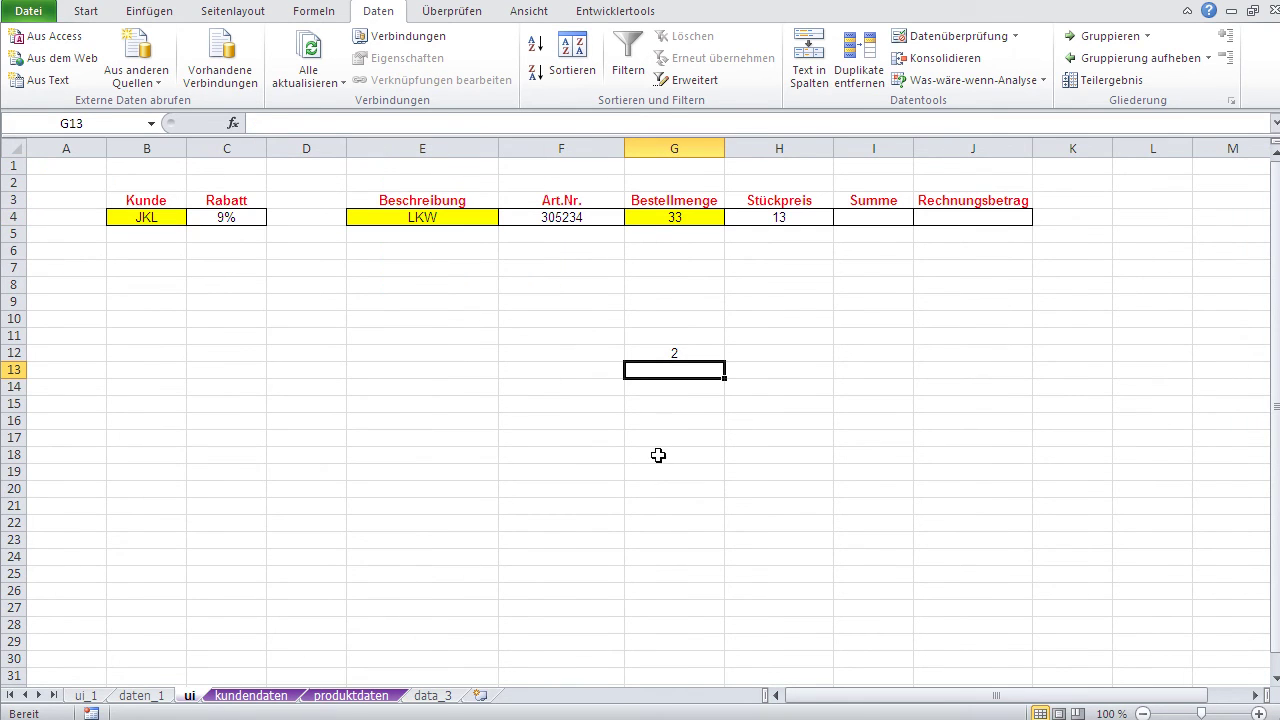
left_click(670, 354)
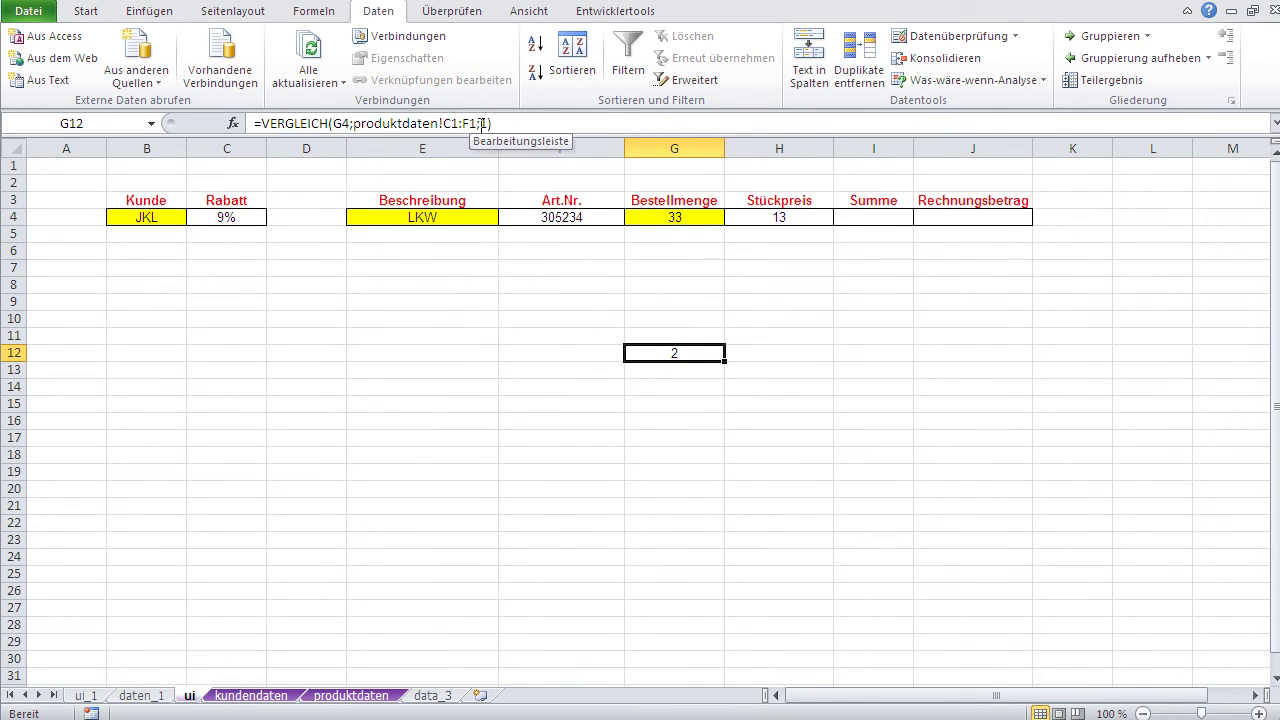
Step through the quantity tier headings 1, 10, 100 and 1000 and a 100-tier price.
left_click(365, 696)
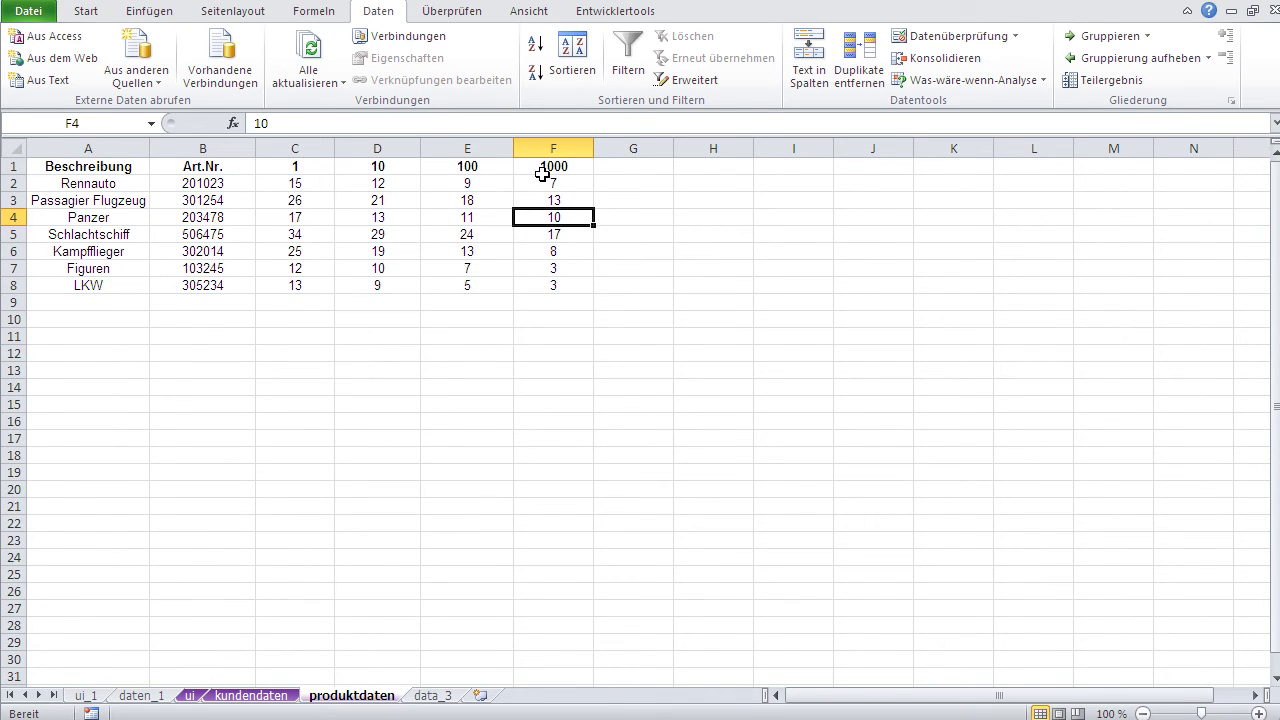
left_click(292, 166)
left_click(361, 166)
left_click(439, 166)
left_click(580, 170)
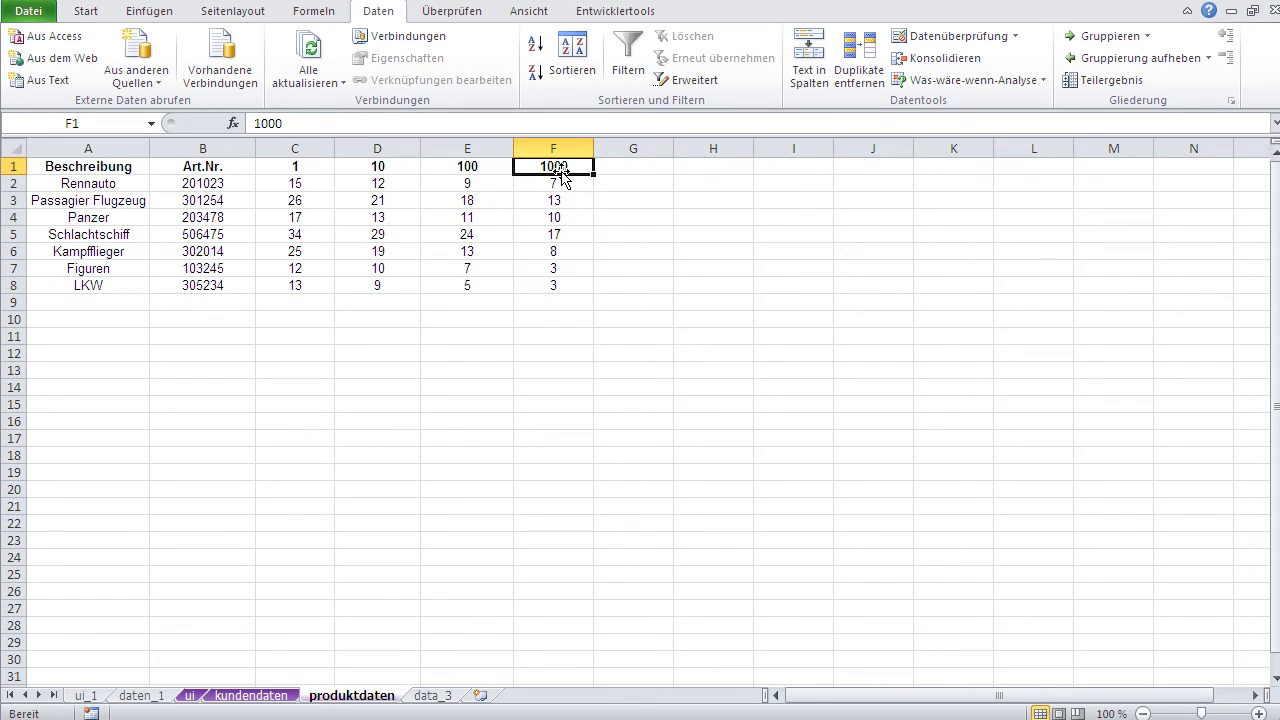
left_click_drag(295, 168, 537, 172)
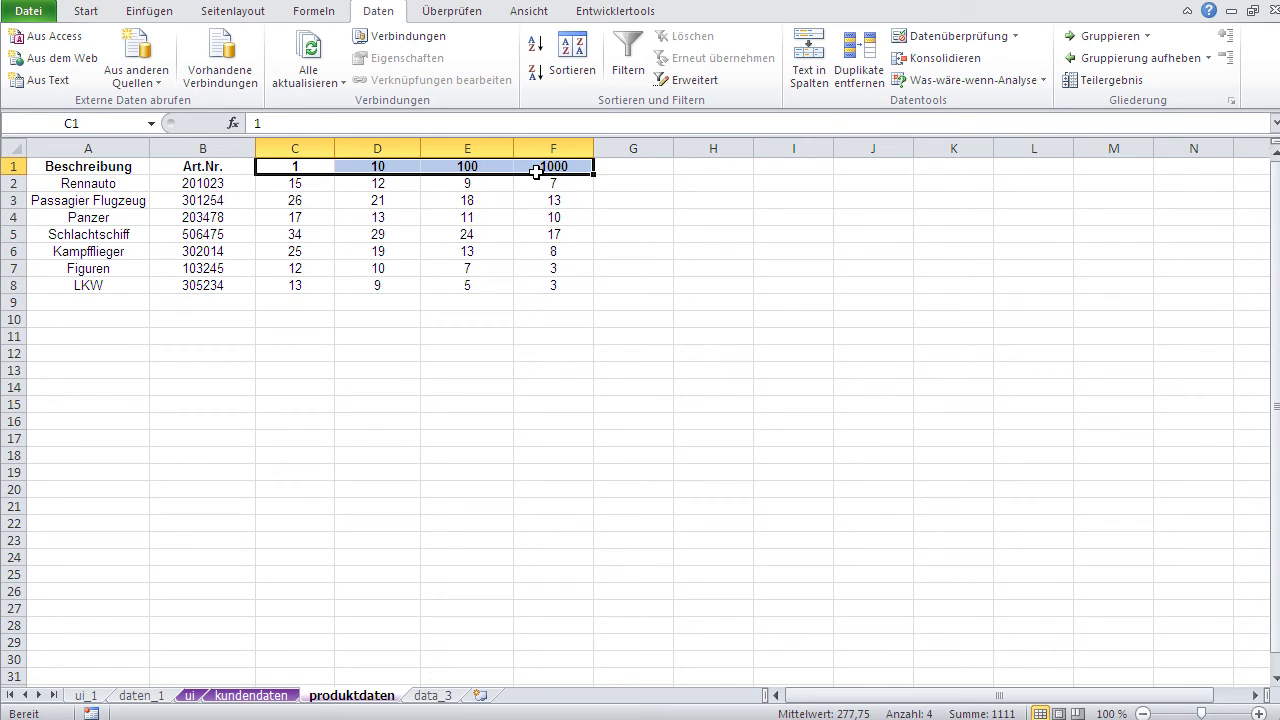
left_click(497, 200)
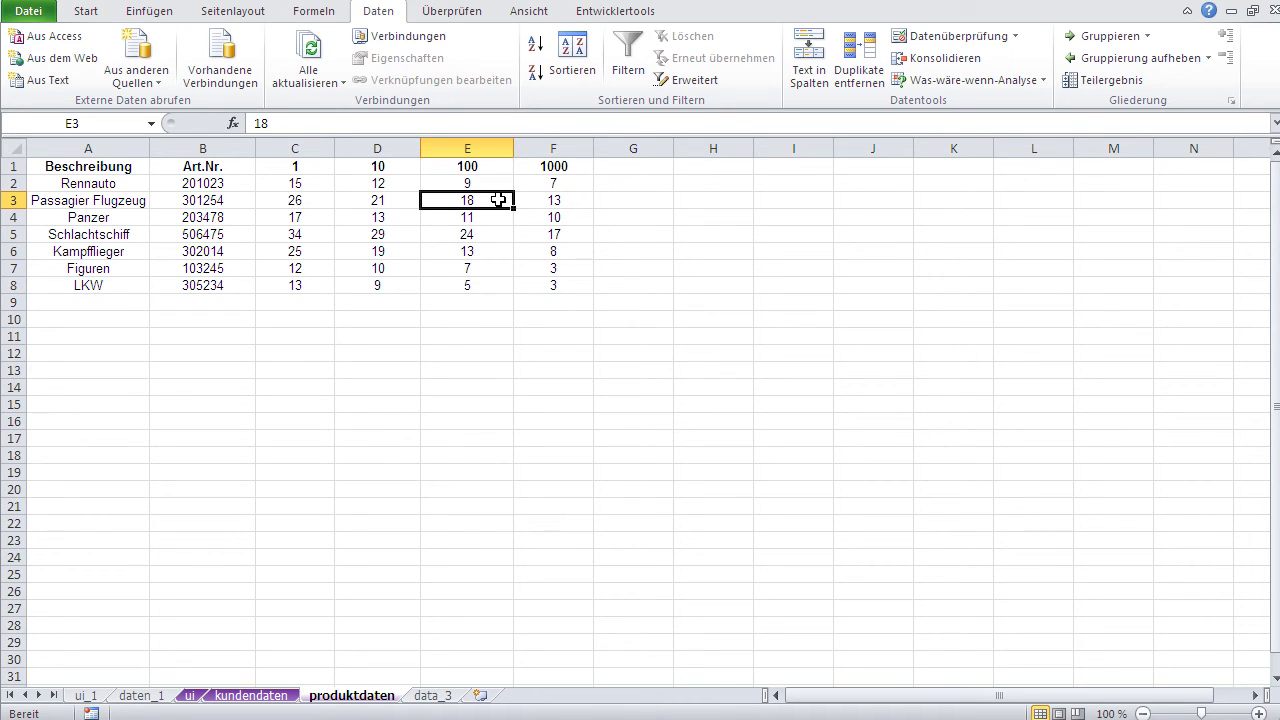
left_click(190, 695)
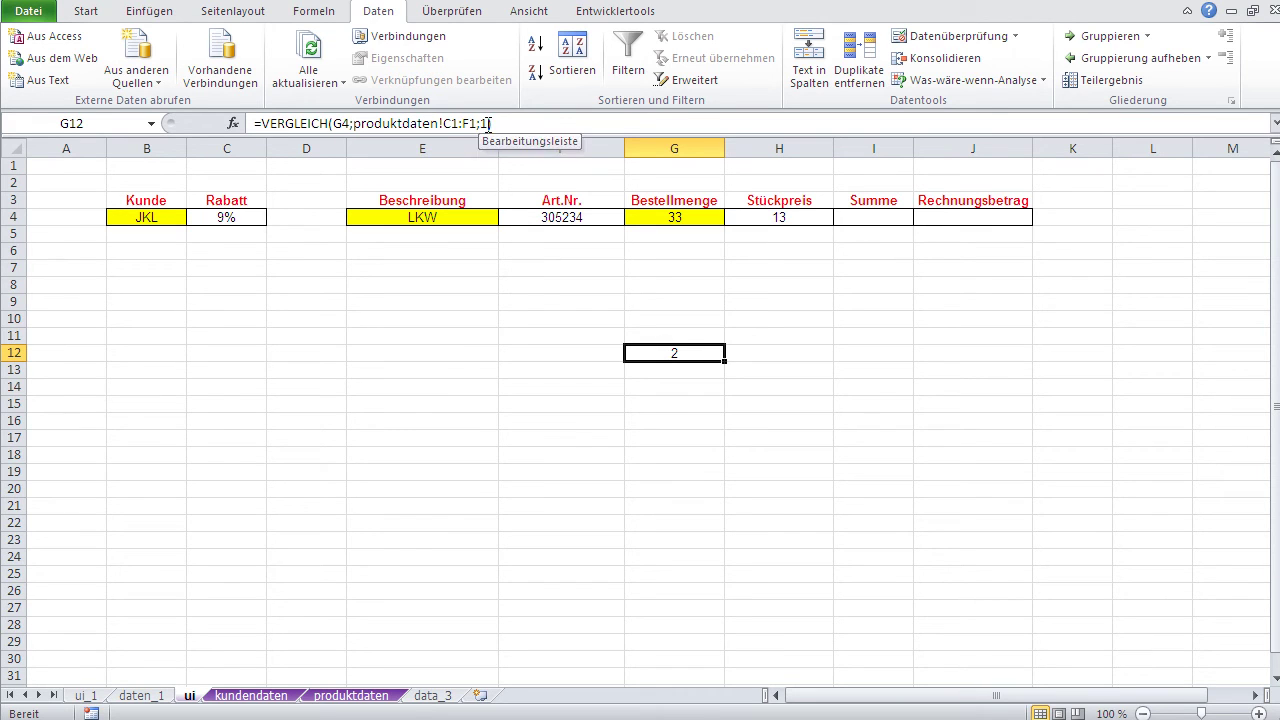
Re-mark the tier headers C1:F1 and compare the H4 and G12 formulas.
left_click(350, 695)
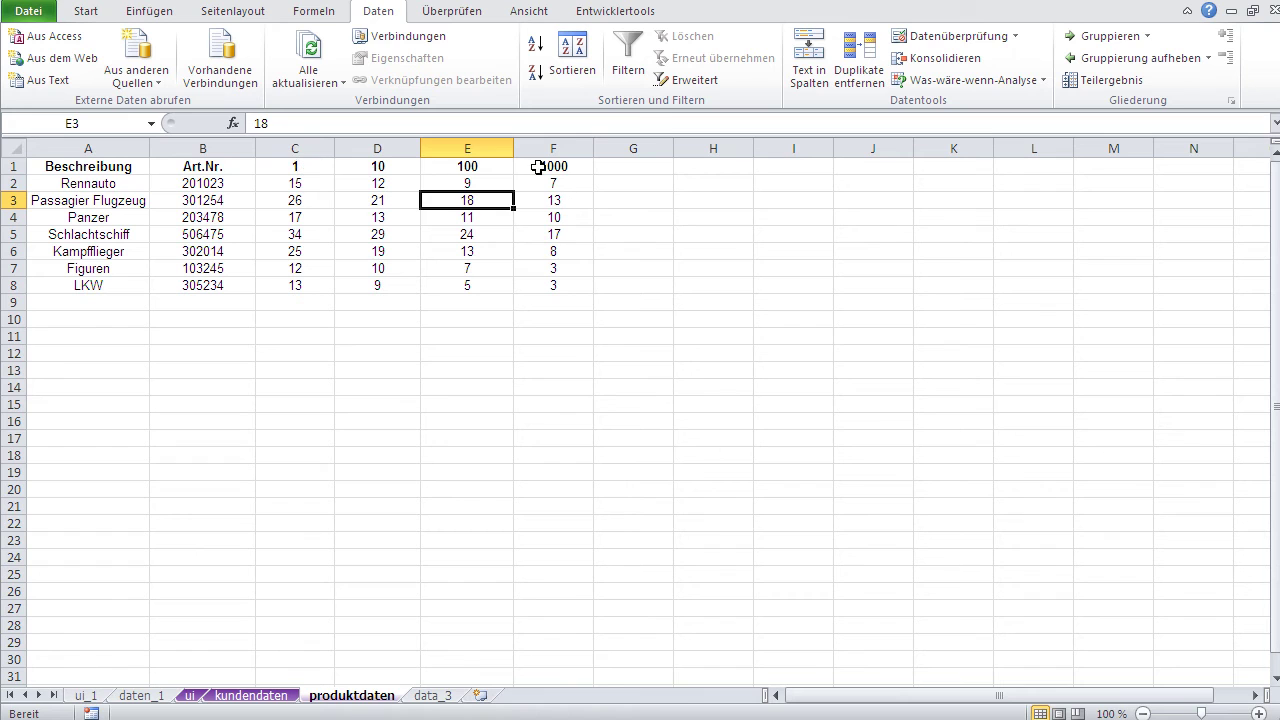
left_click_drag(278, 168, 553, 167)
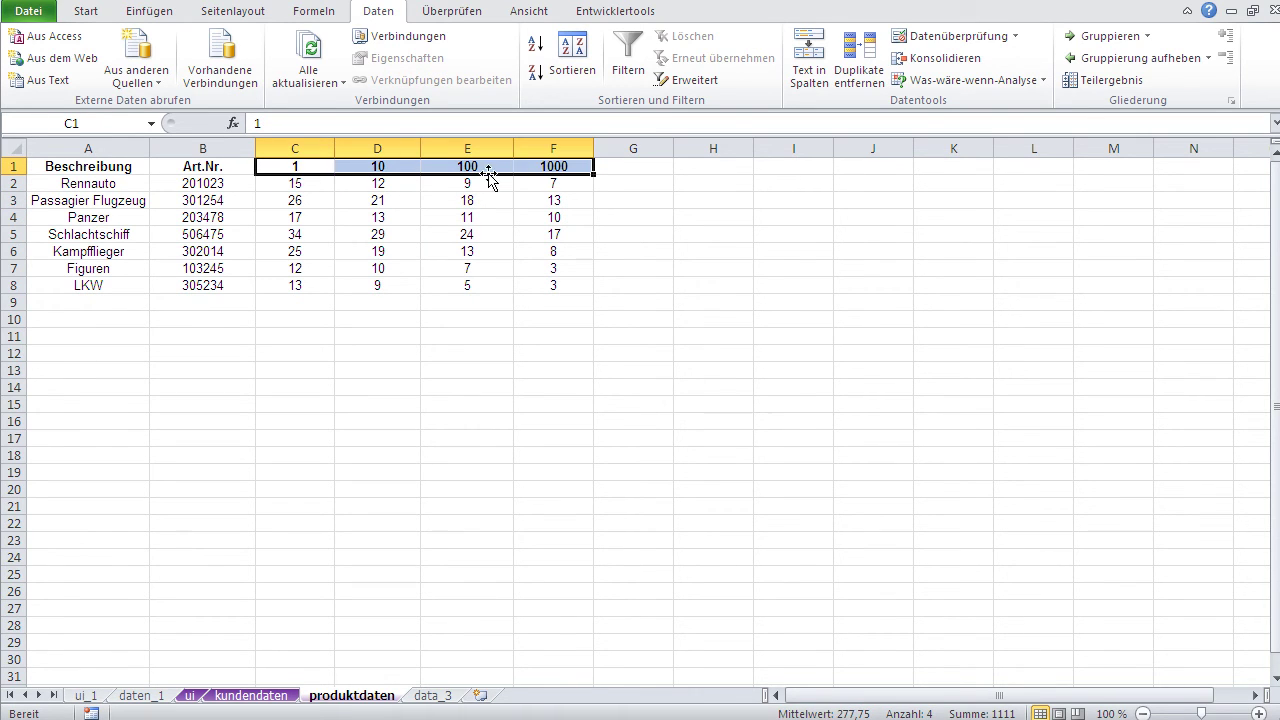
left_click(193, 695)
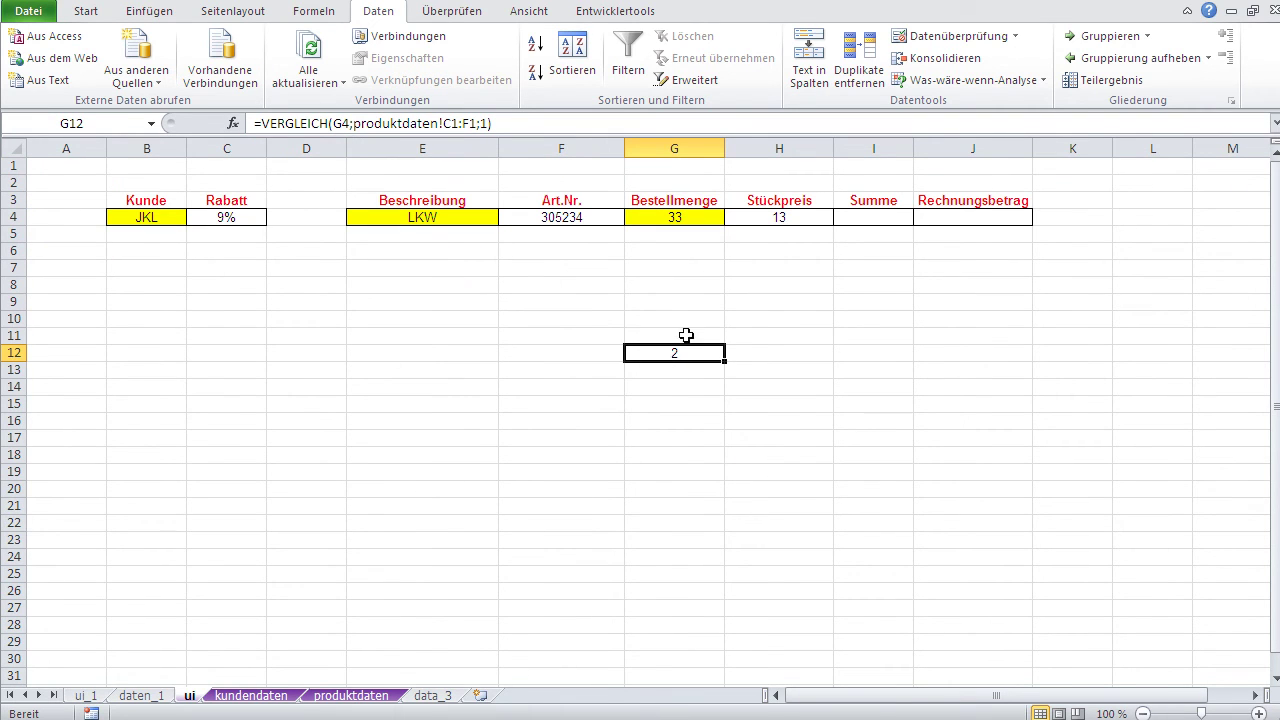
left_click(793, 220)
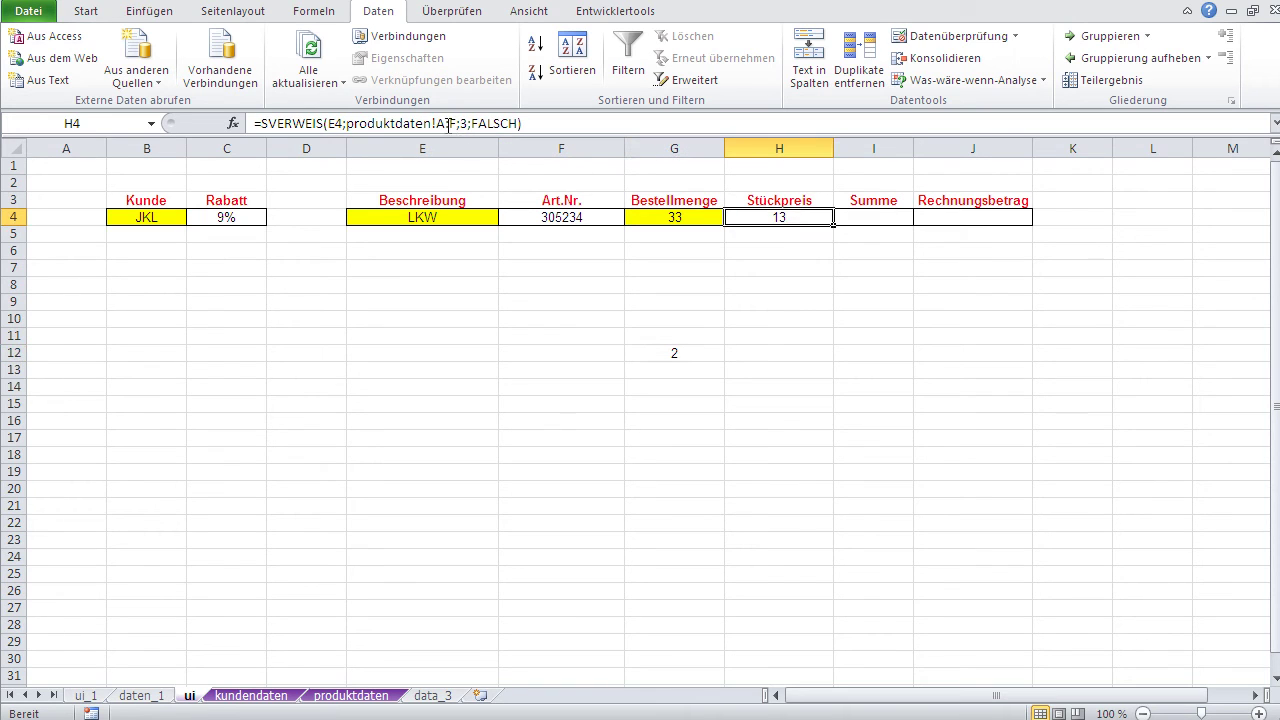
left_click(663, 353)
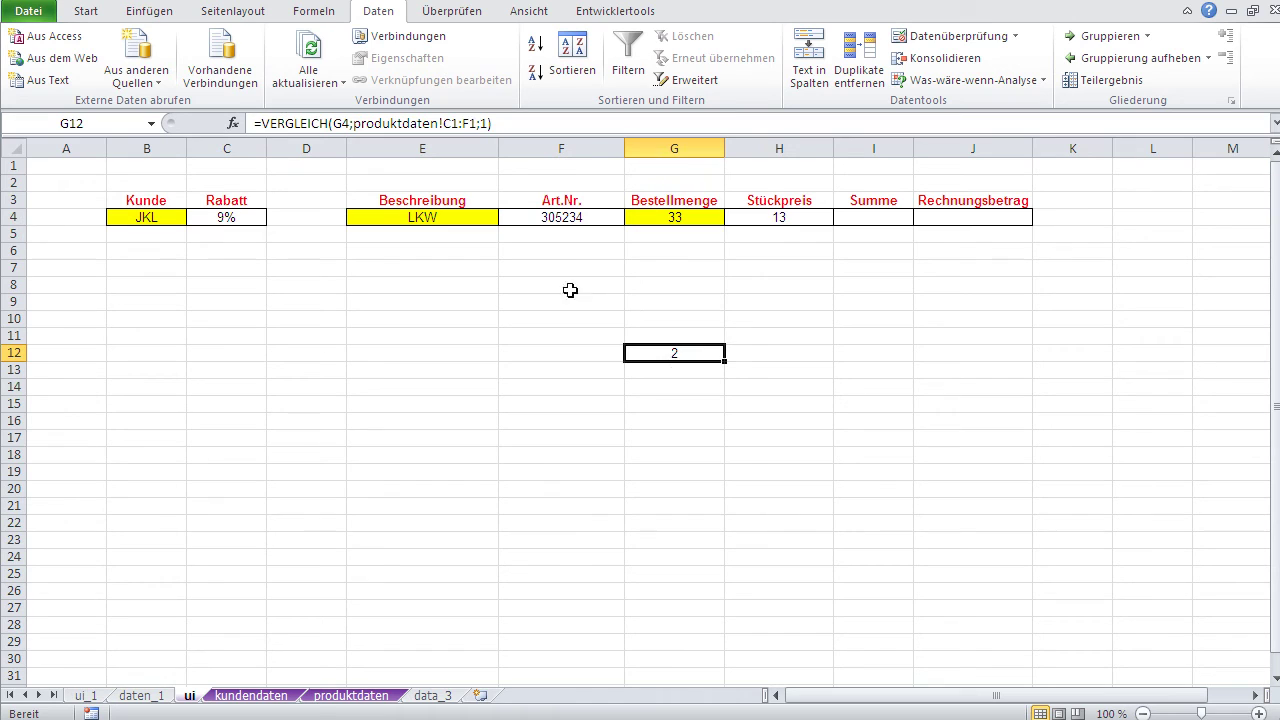
left_click(632, 421)
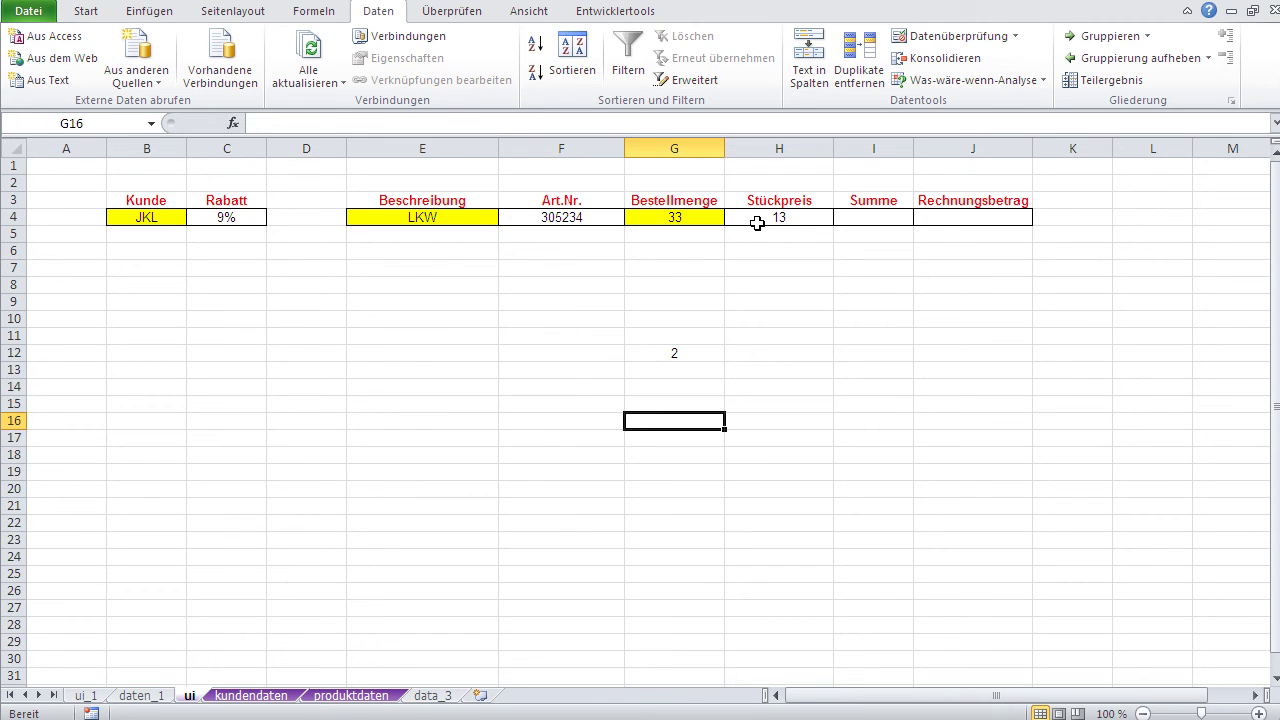
Append +2 to the VERGLEICH formula in G12.
left_click(662, 350)
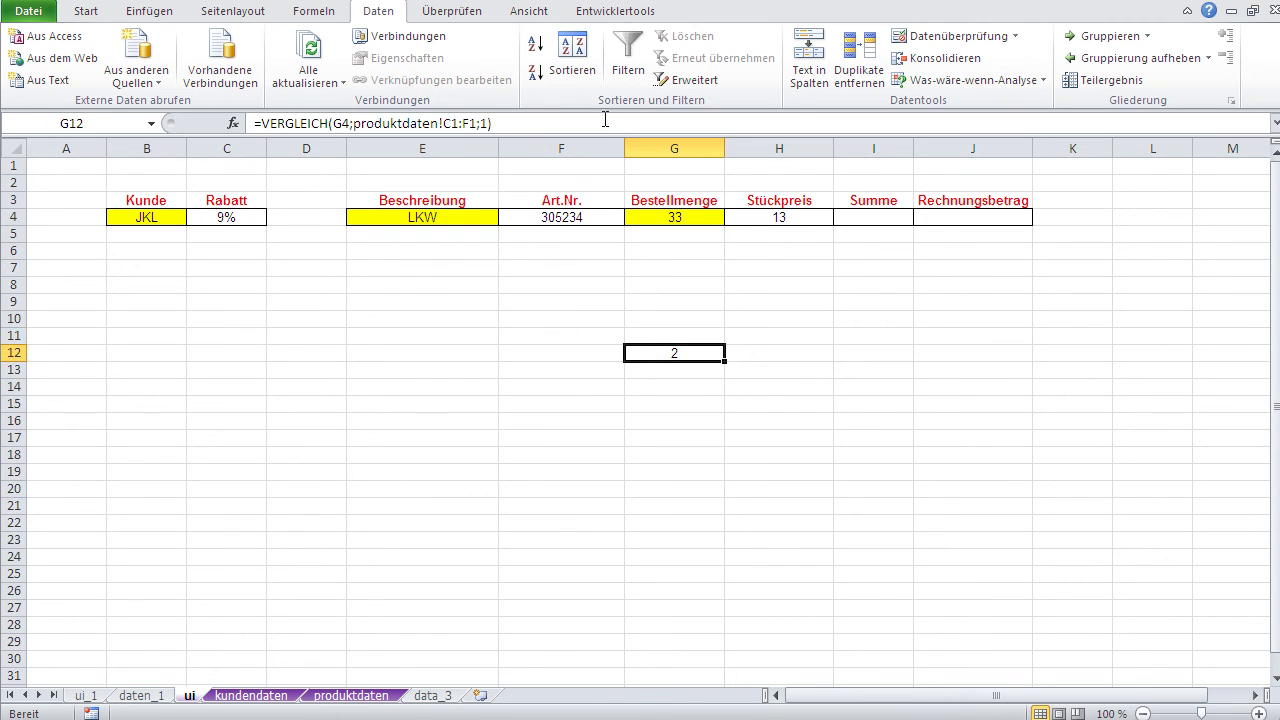
left_click(605, 120)
type("+2")
key("Return")
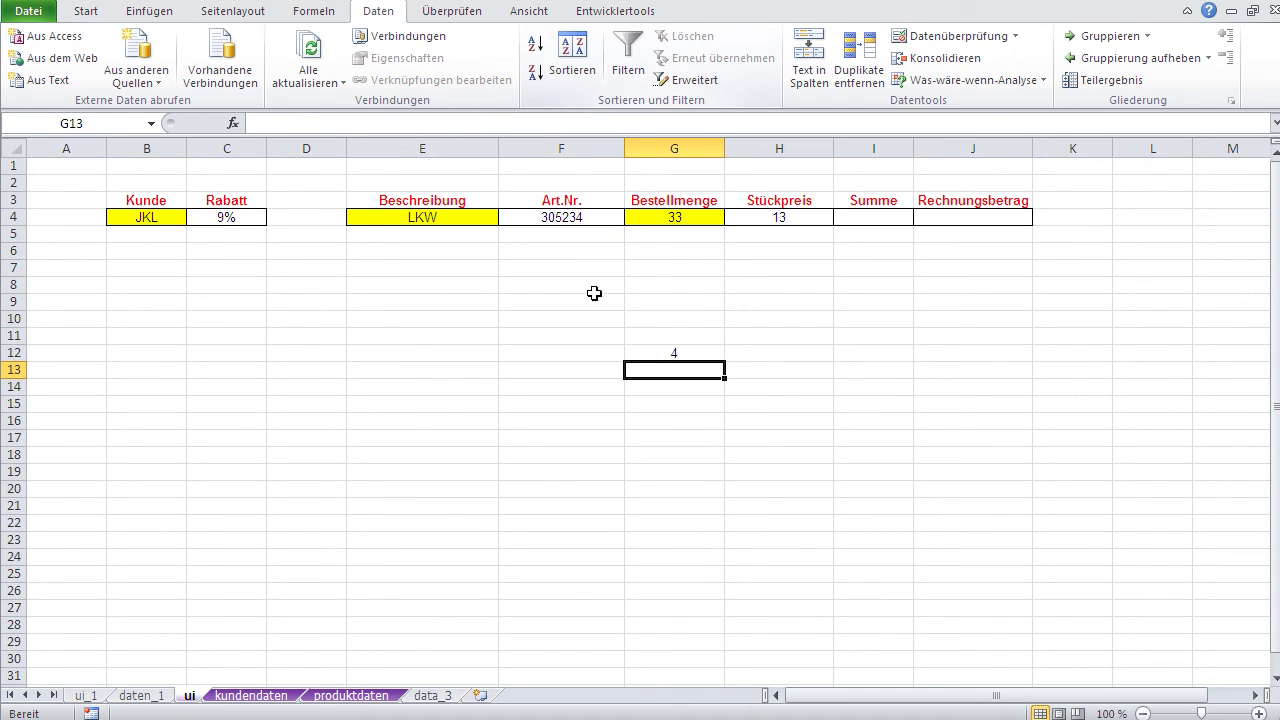
left_click(652, 352)
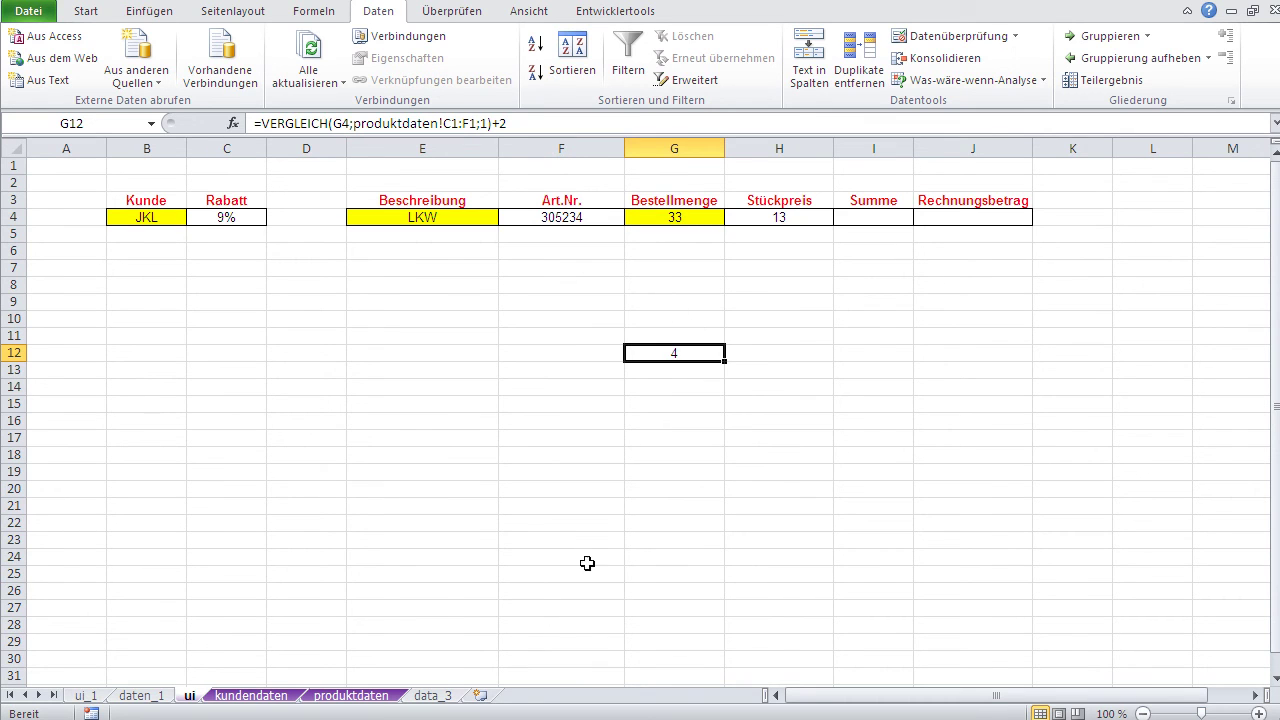
Count across the produktdaten columns to the price column matching the index.
left_click(385, 697)
left_click(89, 201)
left_click(196, 206)
left_click(290, 208)
left_click(385, 219)
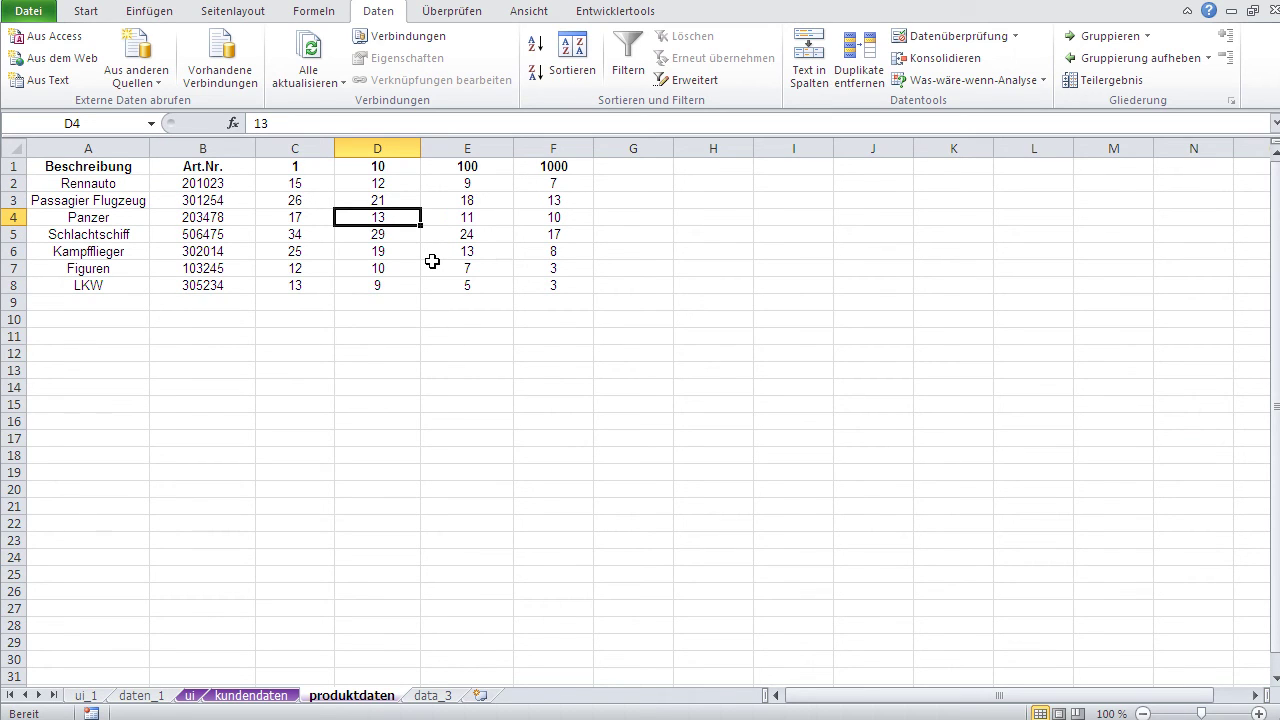
Set the Bestellmenge in G4 to 319 and check G12's recalculated index of 5.
left_click(189, 695)
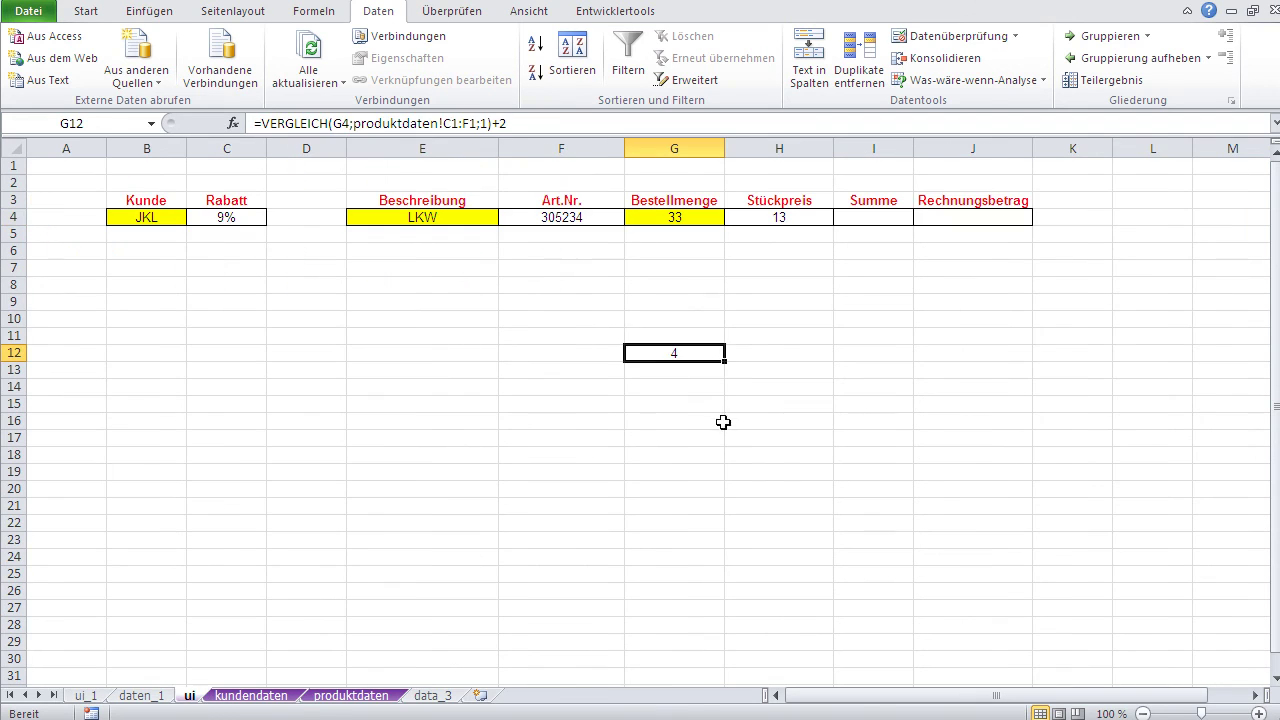
left_click(657, 222)
type("319")
key("Return")
left_click(664, 356)
left_click(360, 696)
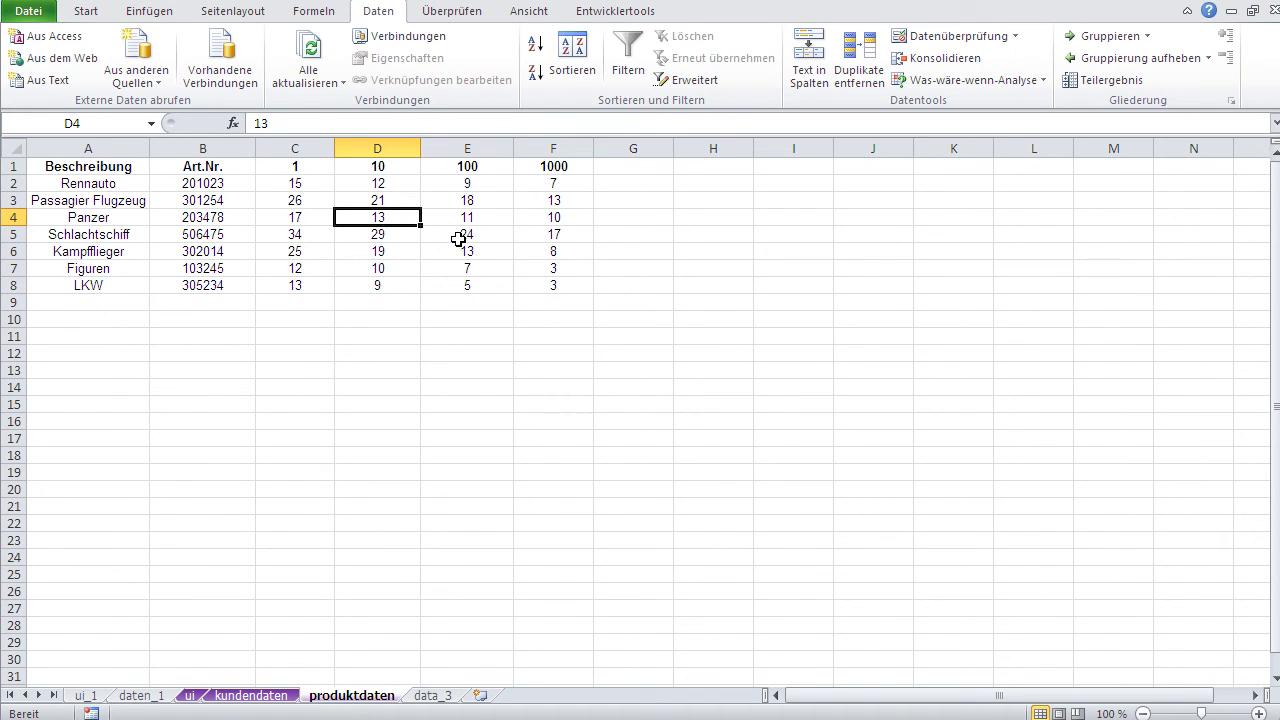
left_click(195, 696)
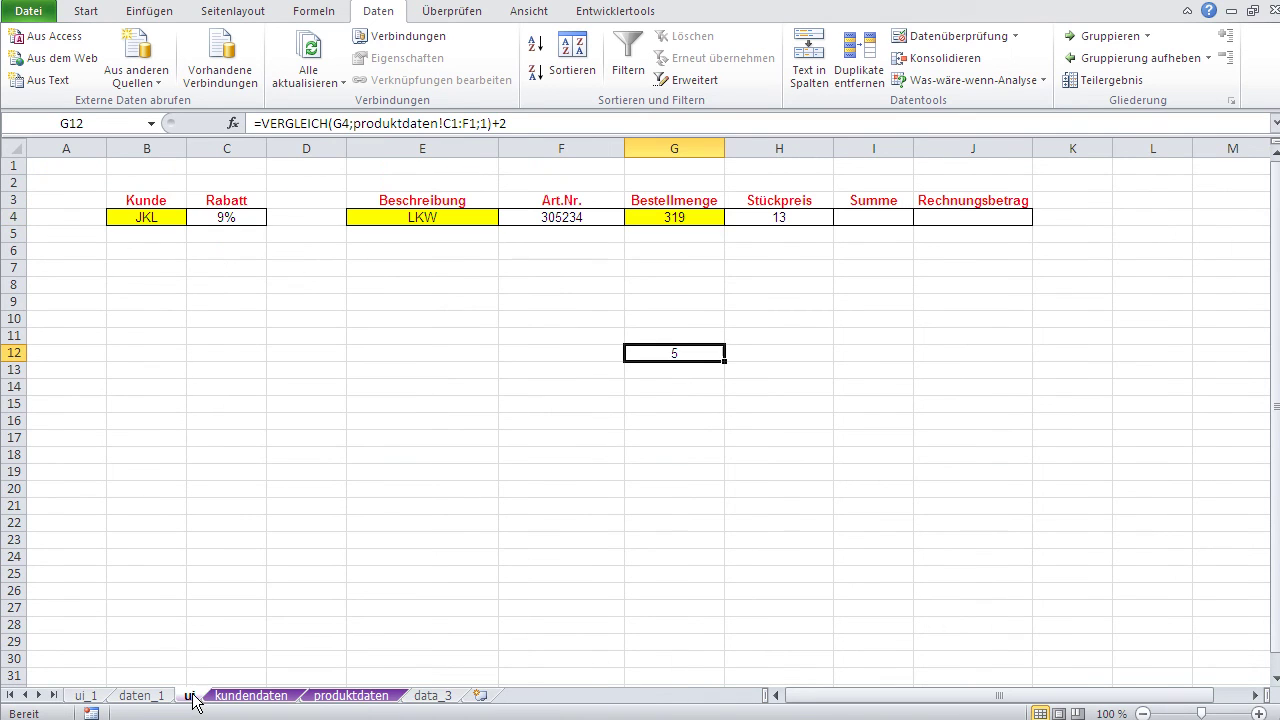
left_click(774, 218)
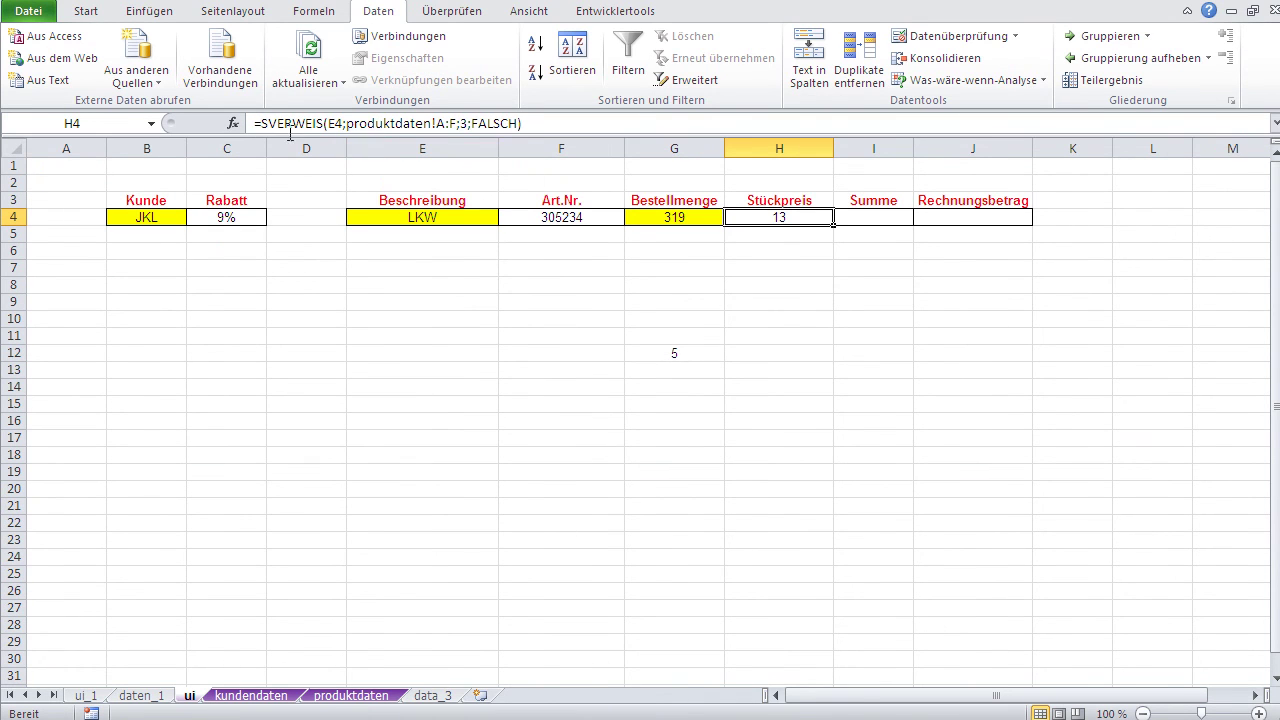
Inspect H4's fixed column index 3 and mark the VERGLEICH expression in G12's formula.
double_click(464, 124)
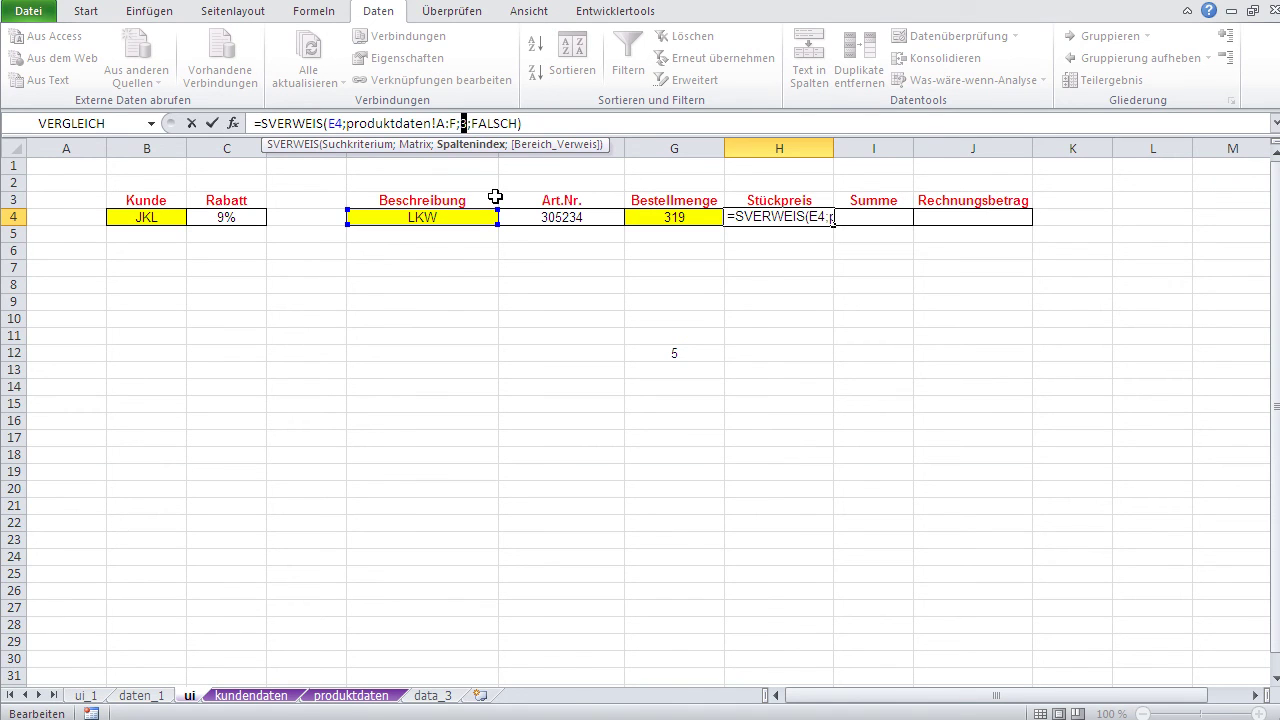
key("Return")
left_click(666, 356)
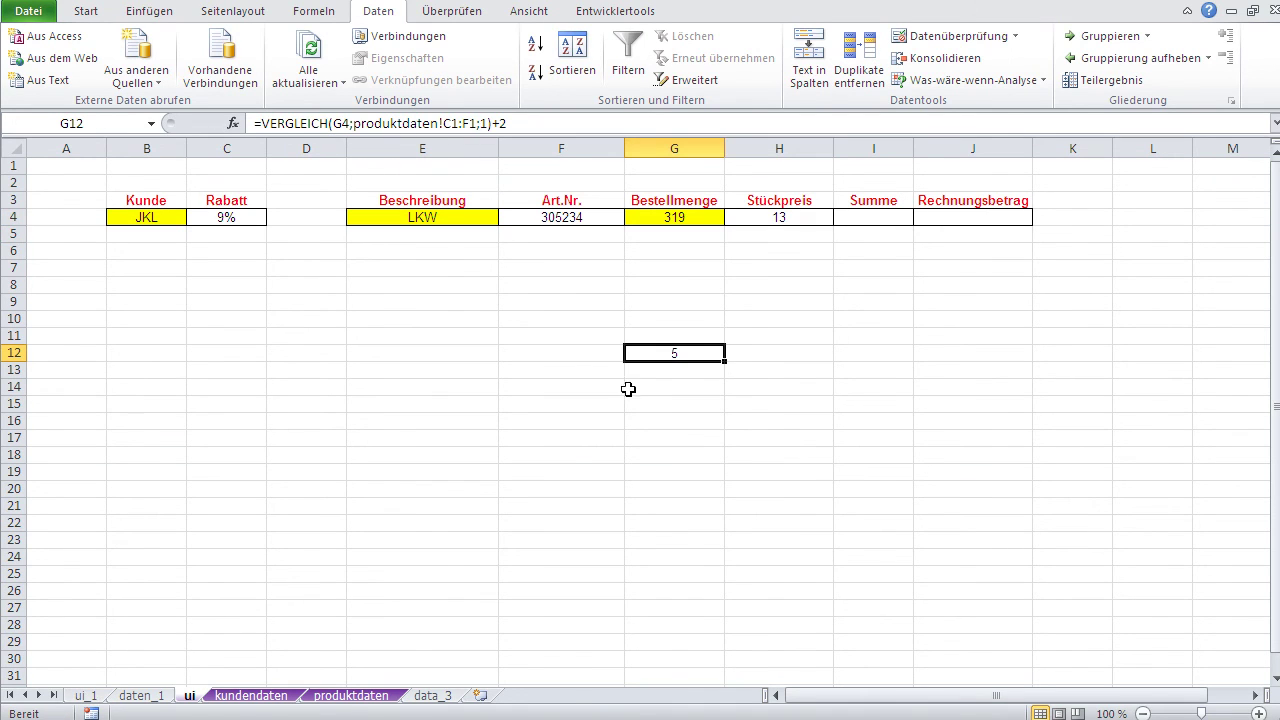
left_click_drag(507, 123, 262, 123)
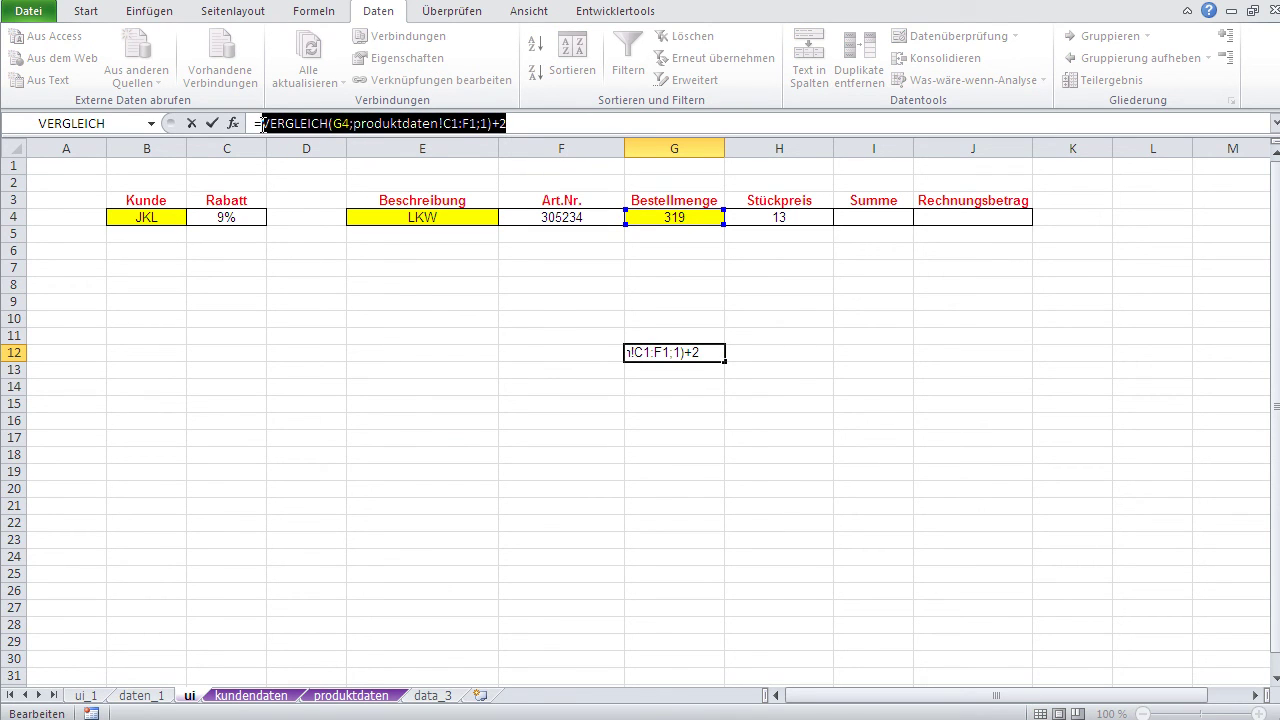
key("Return")
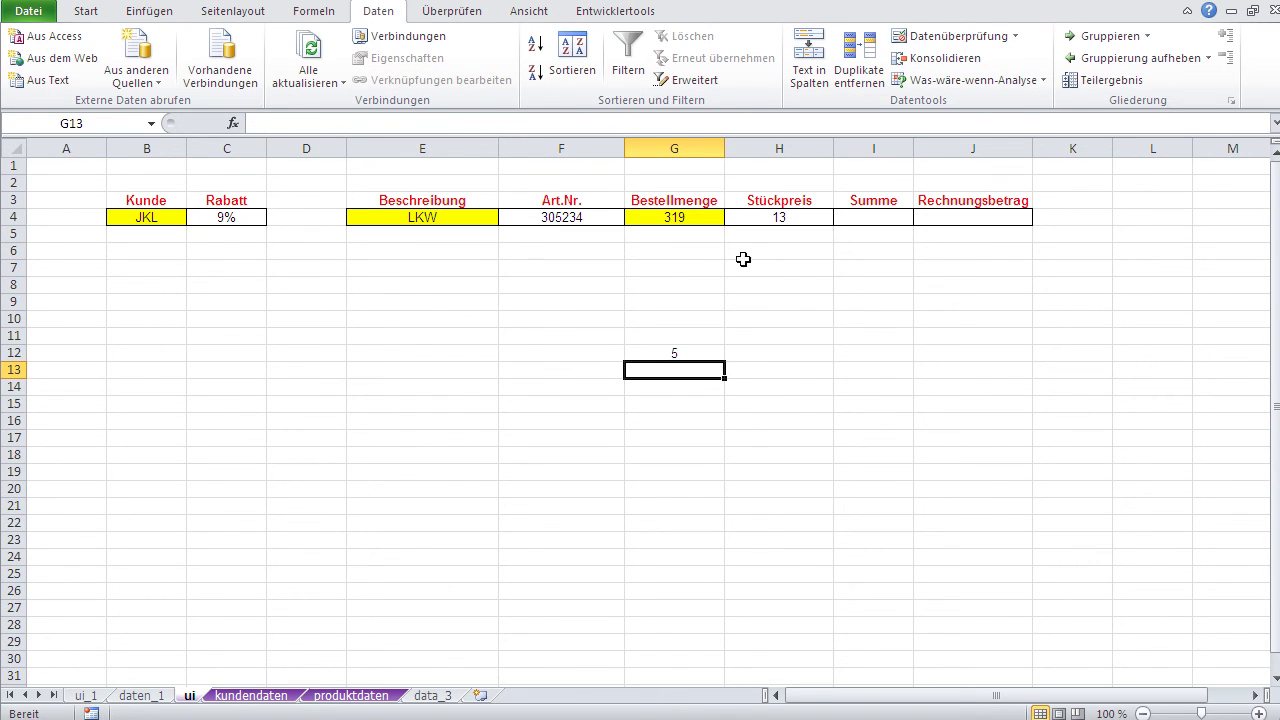
left_click(763, 218)
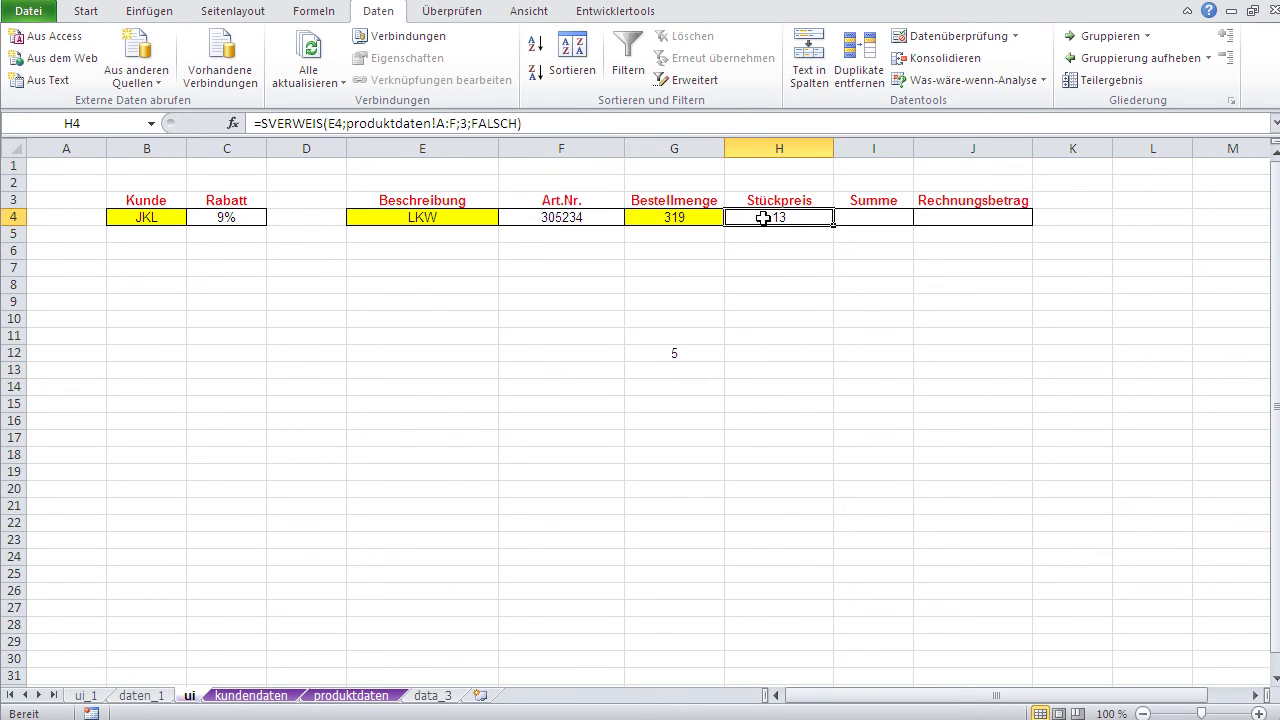
double_click(463, 123)
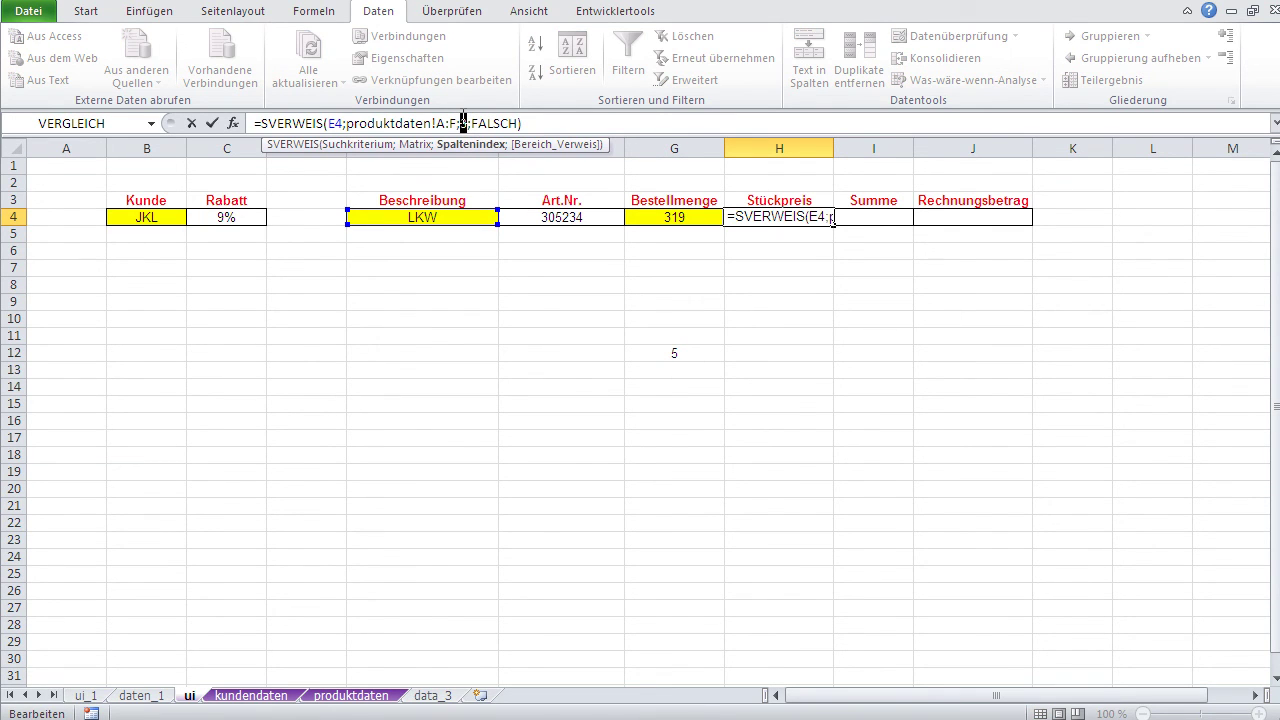
key("Return")
left_click(762, 216)
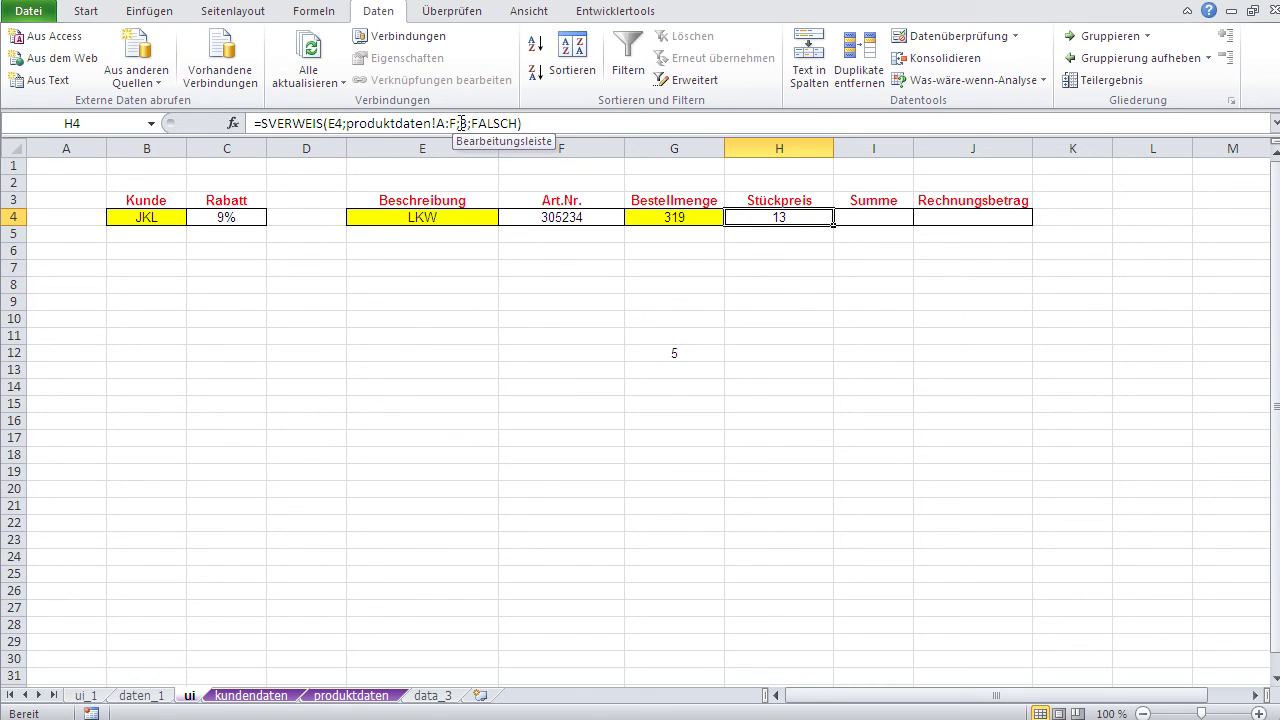
Replace H4's Spaltenindex 3 with VERGLEICH(G4;produktdaten!C1:F1;1)+2.
left_click(234, 120)
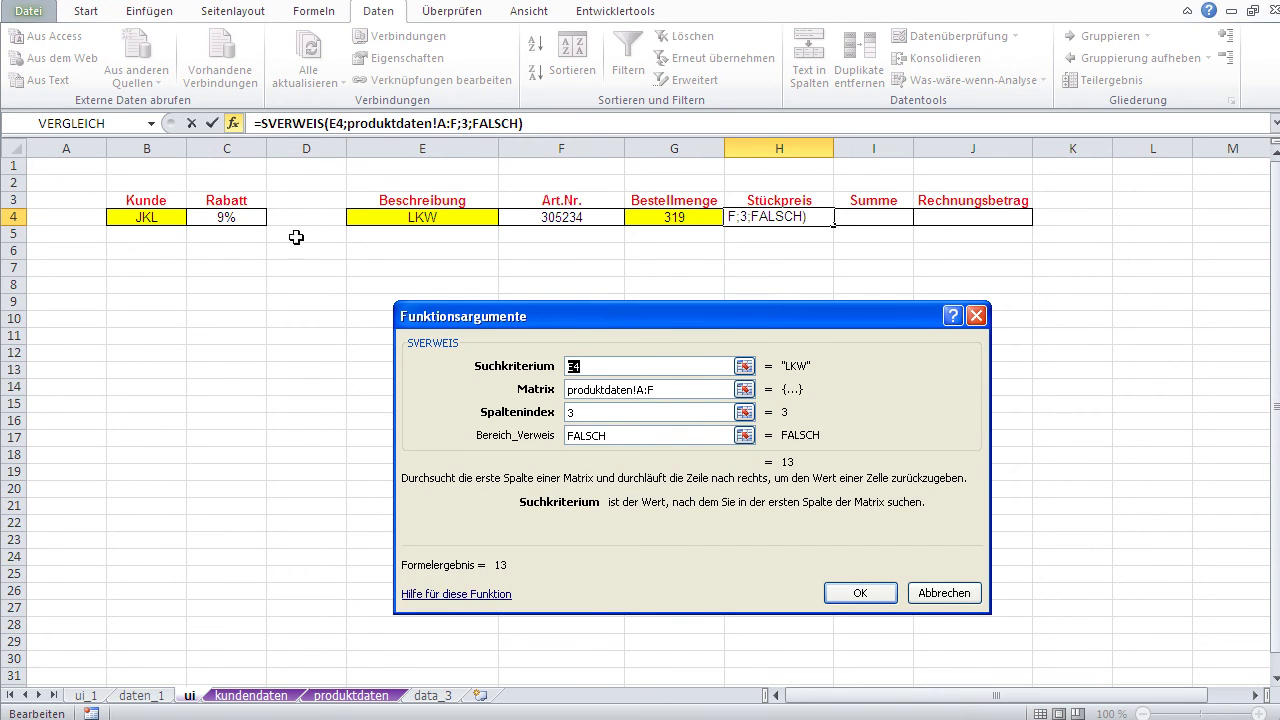
left_click(607, 412)
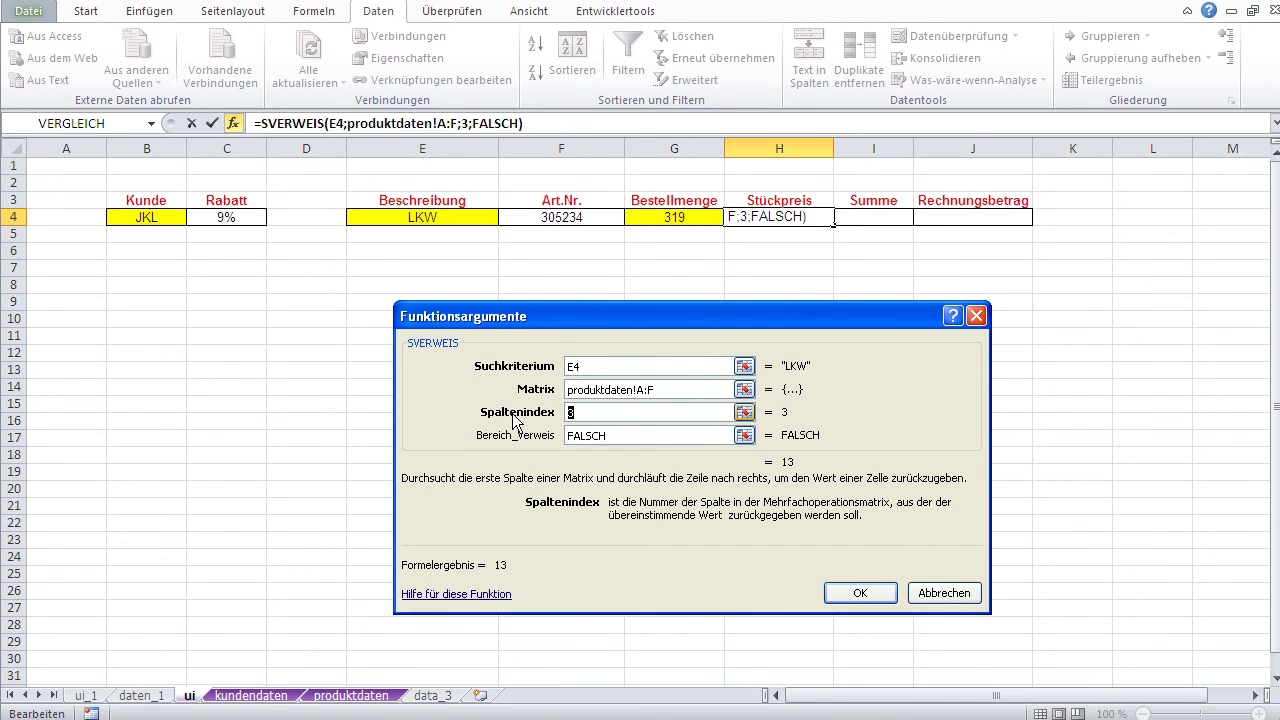
key("BackSpace")
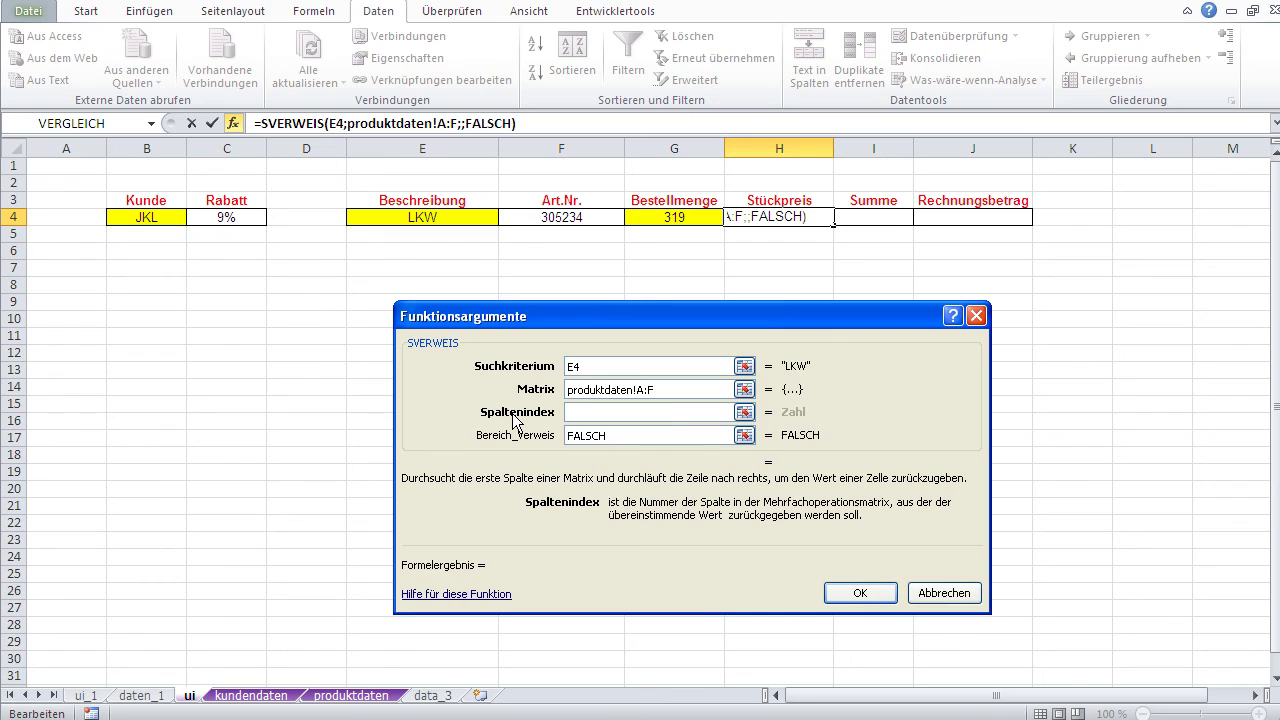
type("VERGLEICH(G4;produktdaten!C1:F1;1)+2")
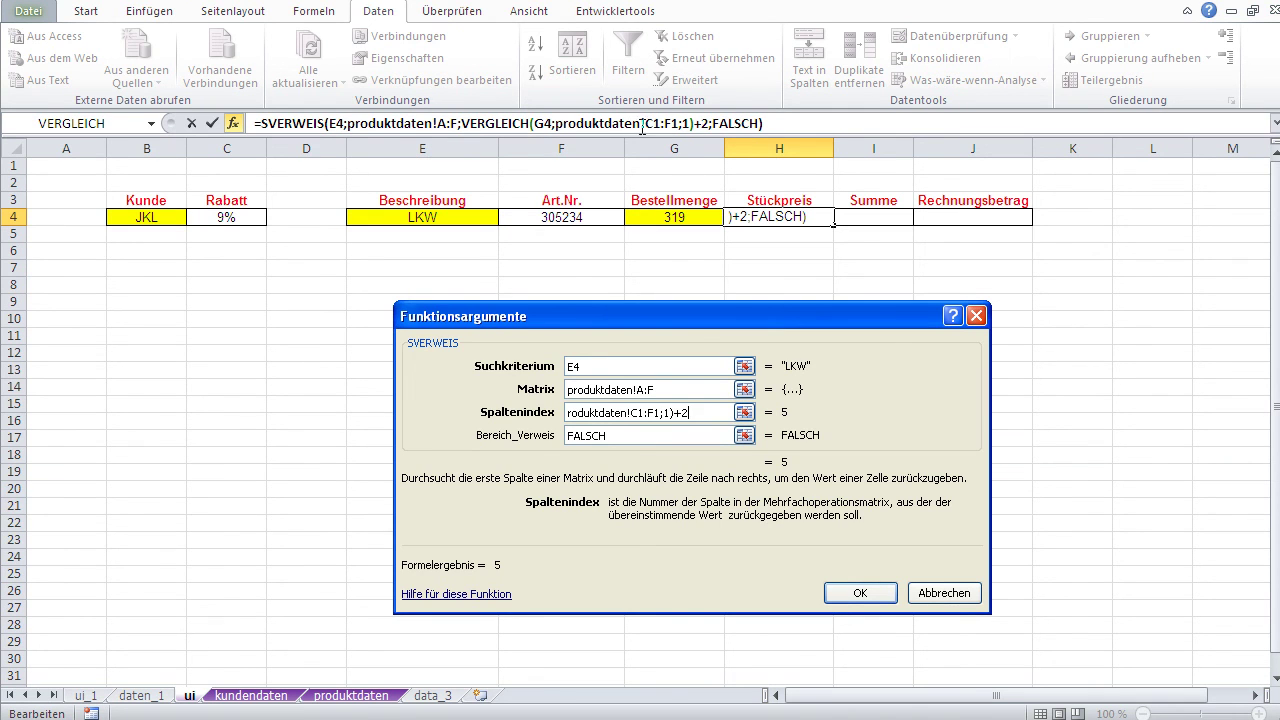
mouse_move(549, 316)
left_mouse_down()
mouse_move(739, 471)
mouse_move(609, 244)
left_mouse_up()
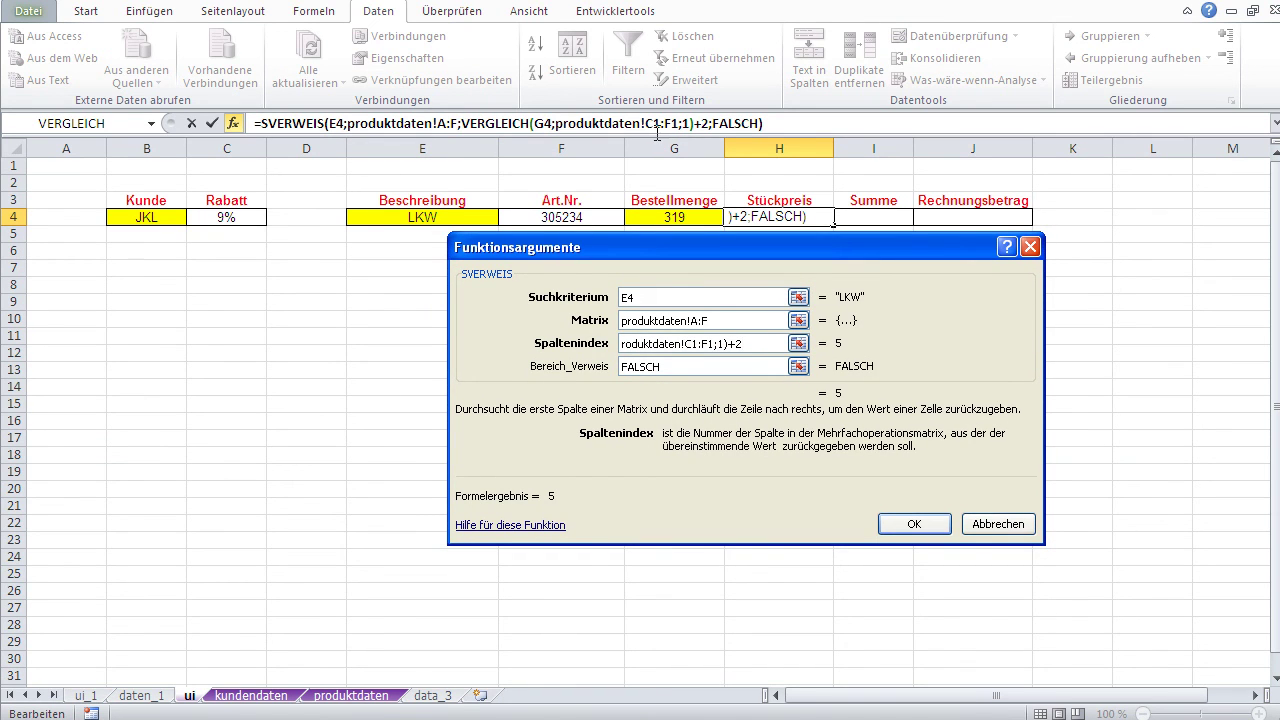
left_click(913, 523)
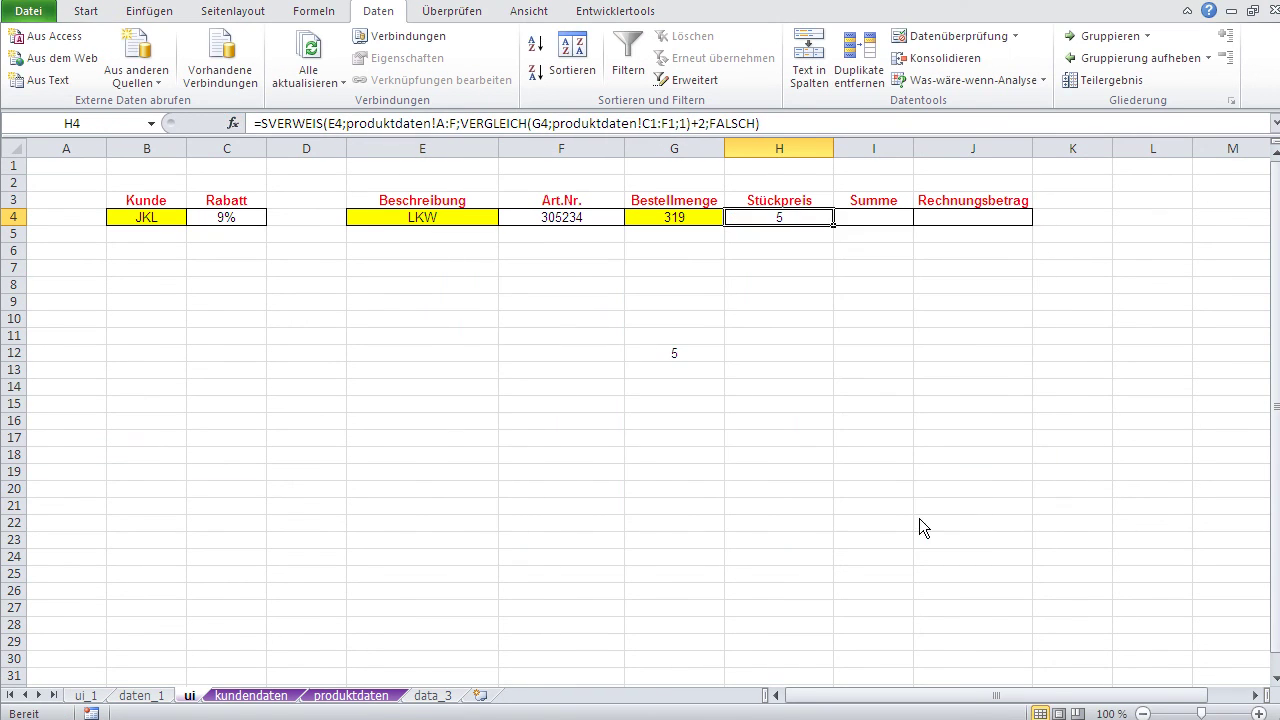
Delete the helper VERGLEICH result in G12 and try a Bestellmenge of 3.
left_click(743, 456)
left_click(681, 358)
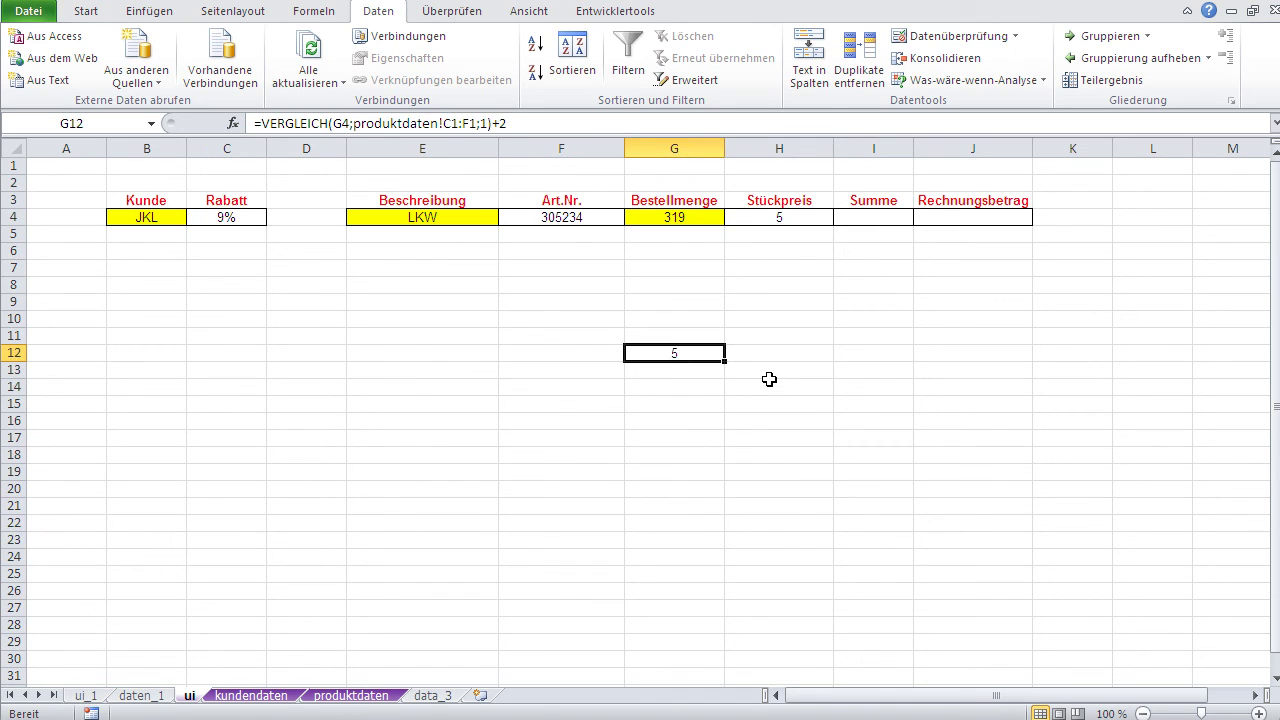
key("Delete")
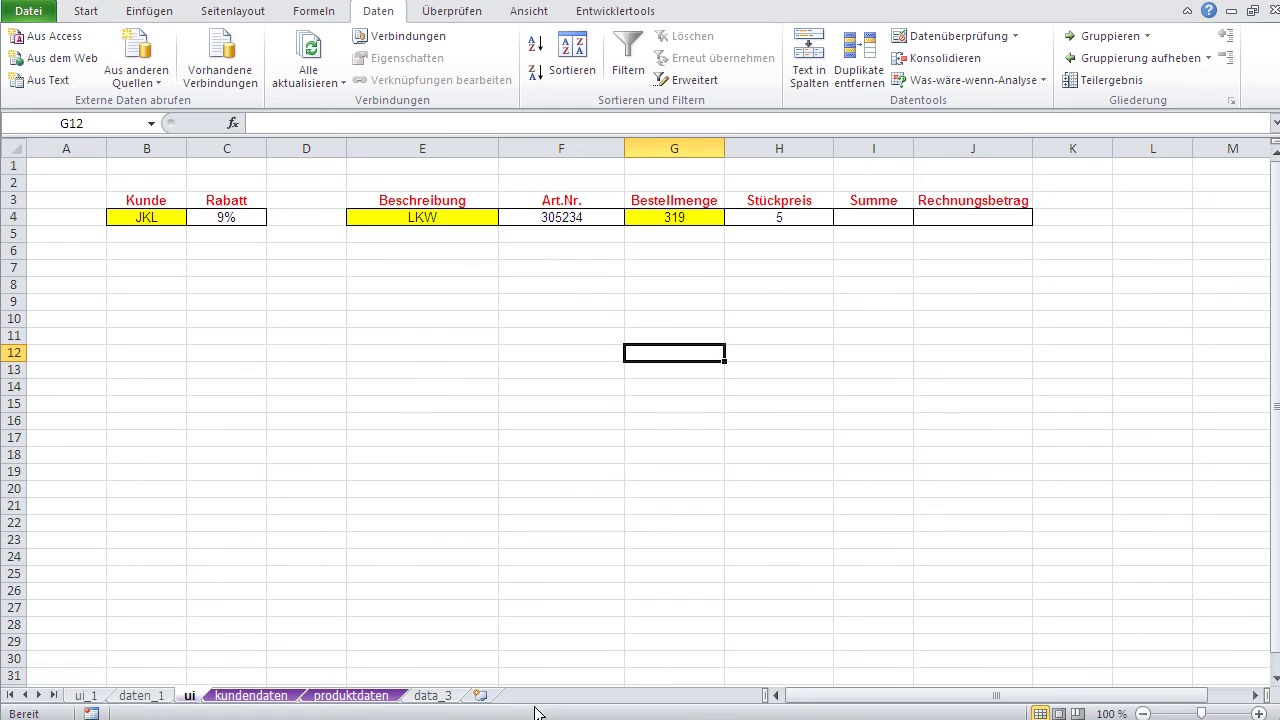
left_click(355, 696)
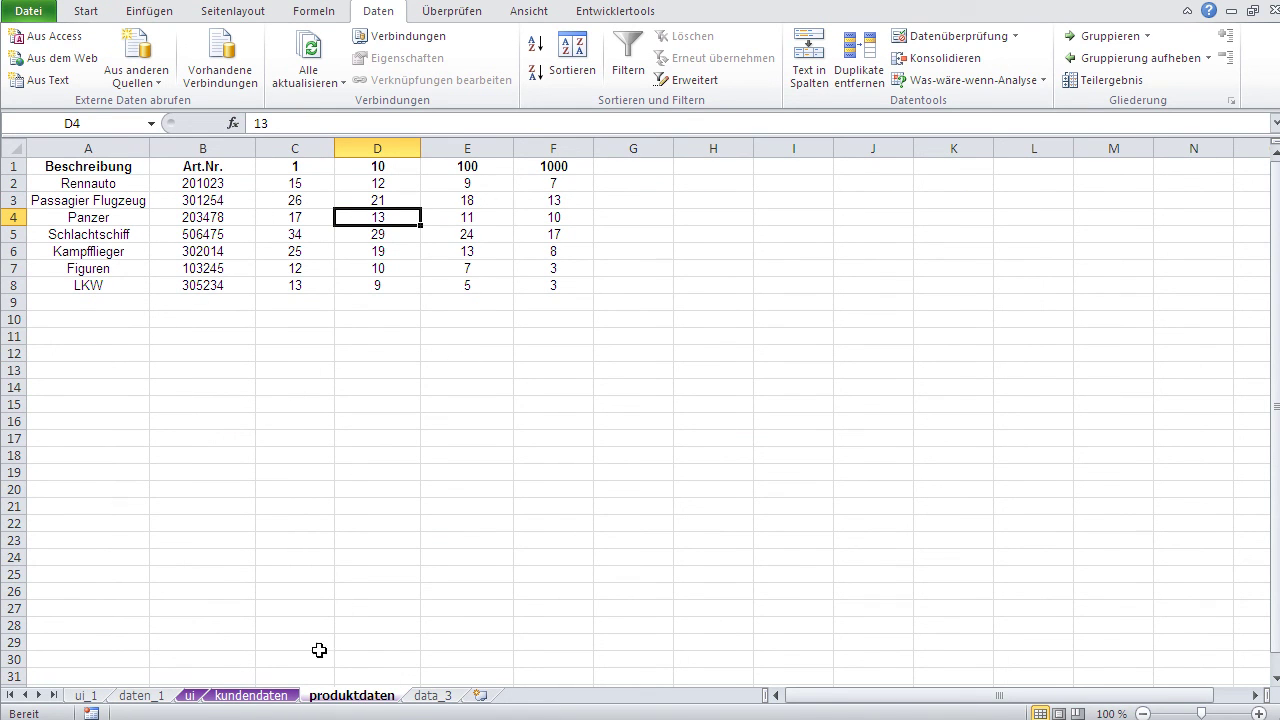
left_click(190, 696)
left_click(670, 218)
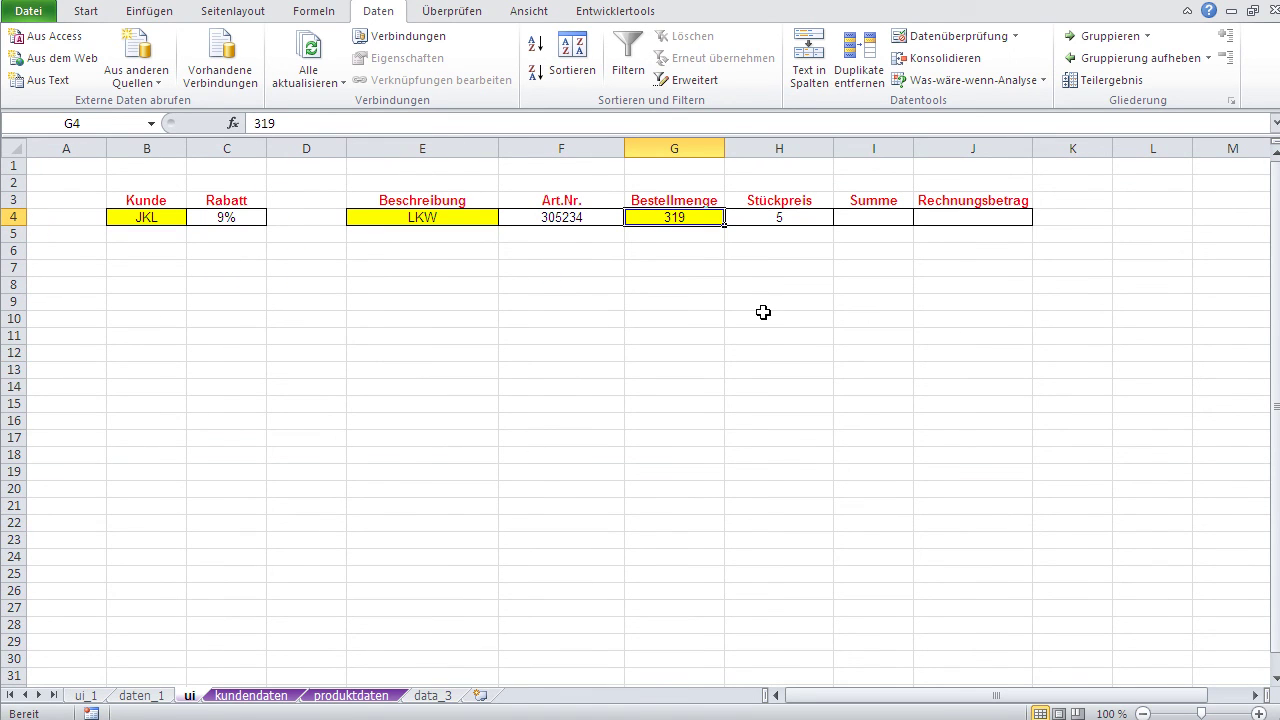
type("3")
key("Return")
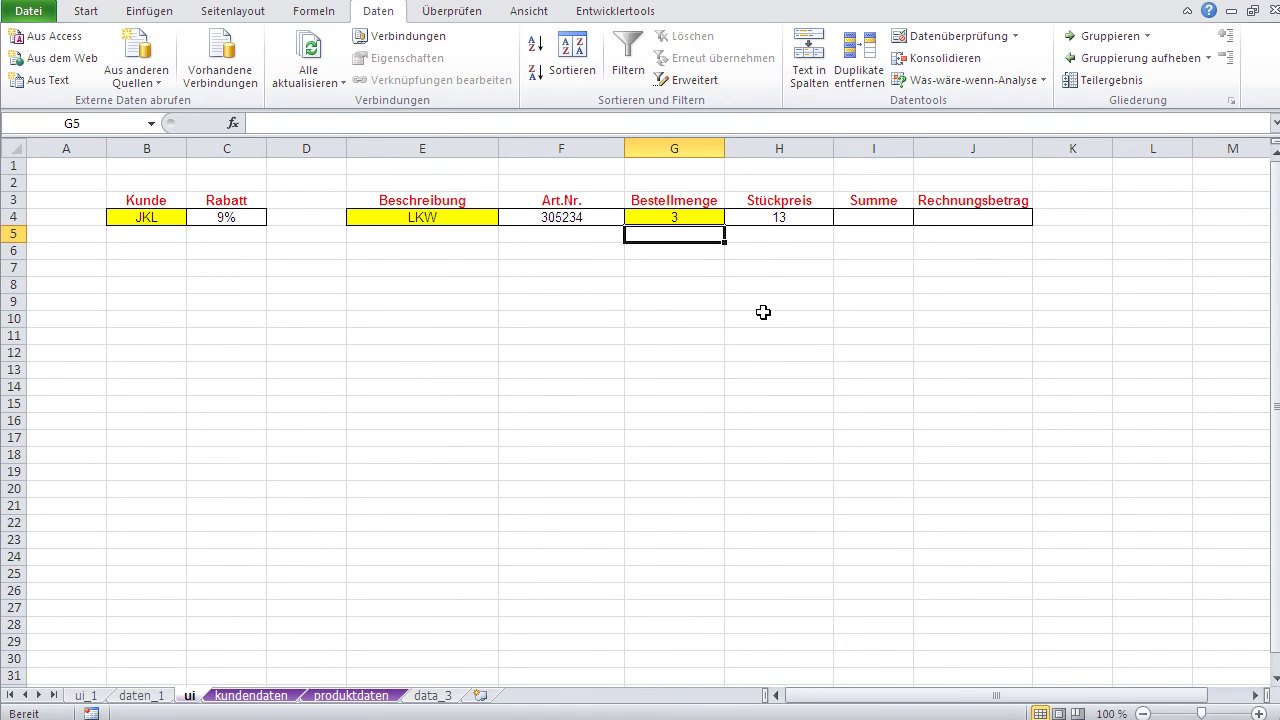
Set the Bestellmenge in G4 to 21 and compare against the produktdaten price tiers.
left_click(352, 696)
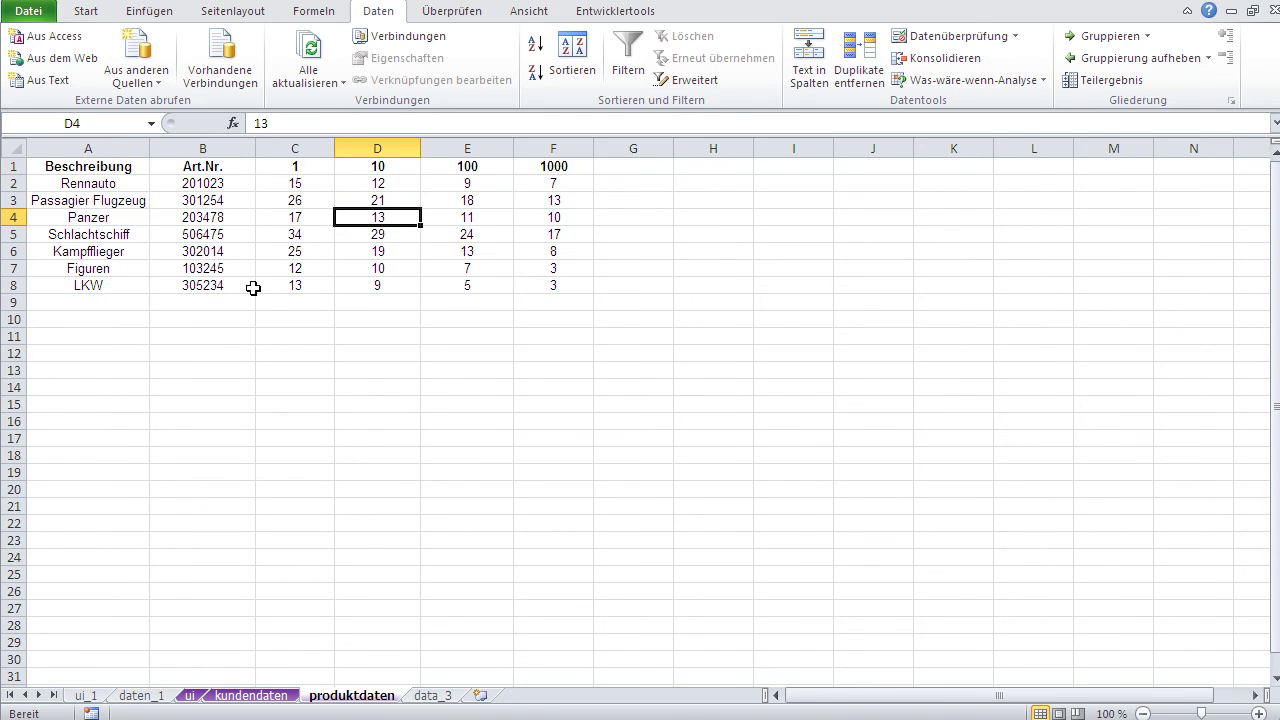
left_click(189, 695)
left_click(642, 215)
type("21")
key("Return")
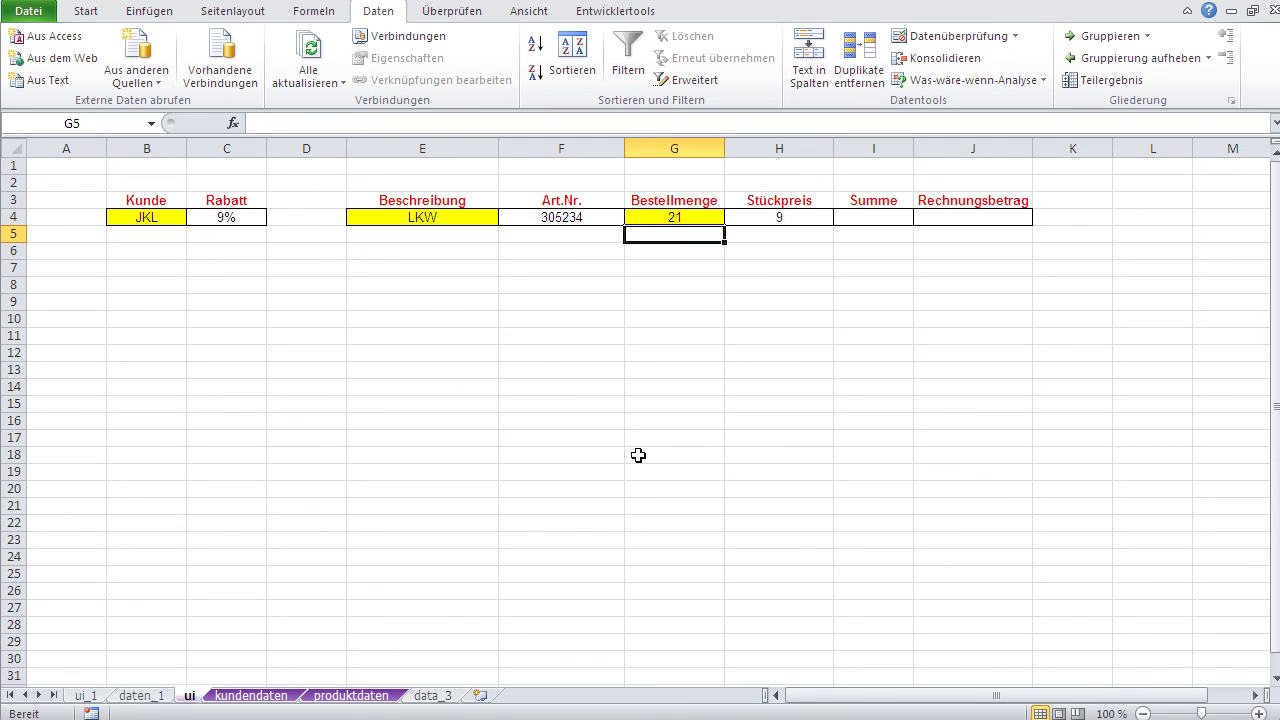
left_click(350, 695)
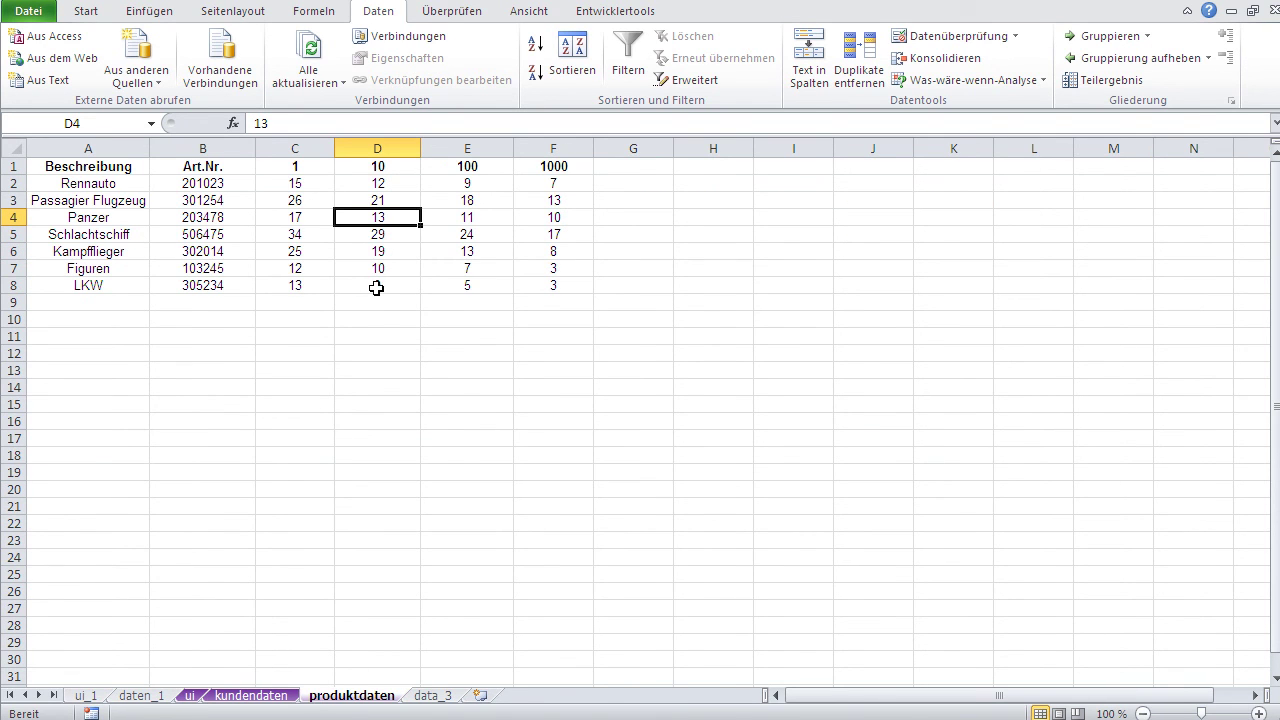
left_click(189, 697)
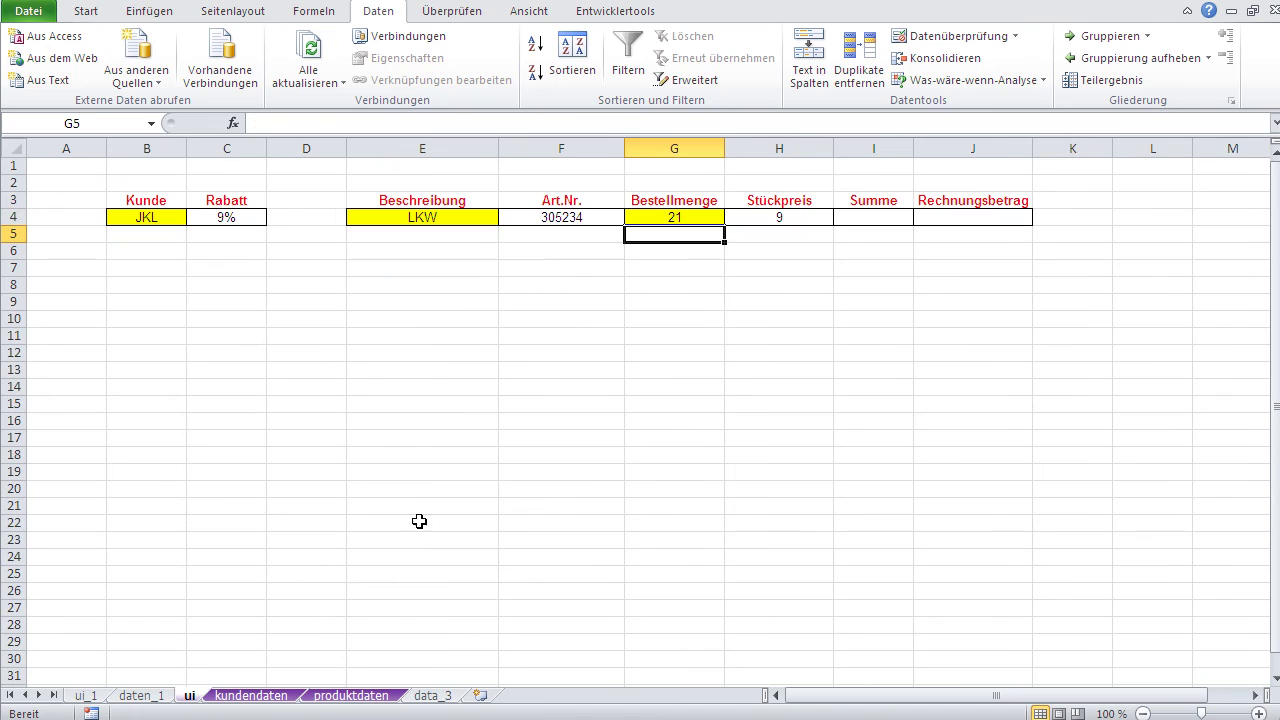
Review the VERGLEICH part of H4's Stückpreis formula, now returning 9.
left_click(762, 224)
left_click_drag(707, 125, 463, 123)
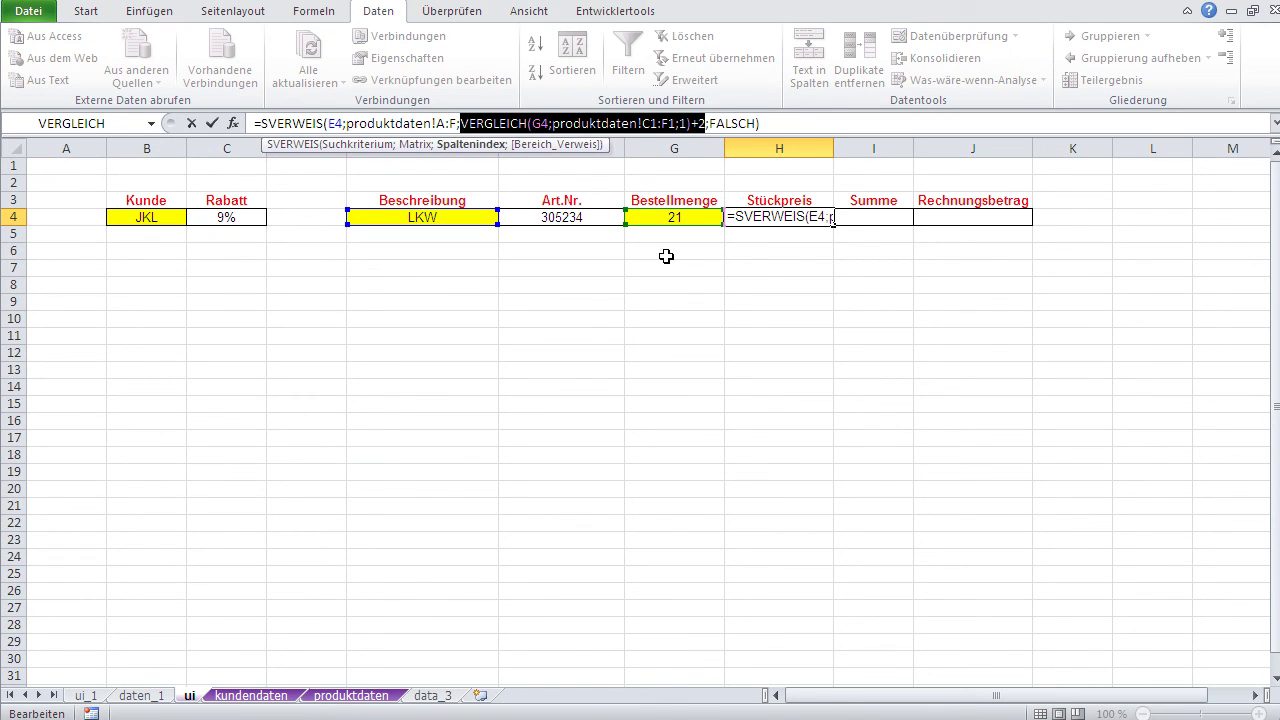
key("Return")
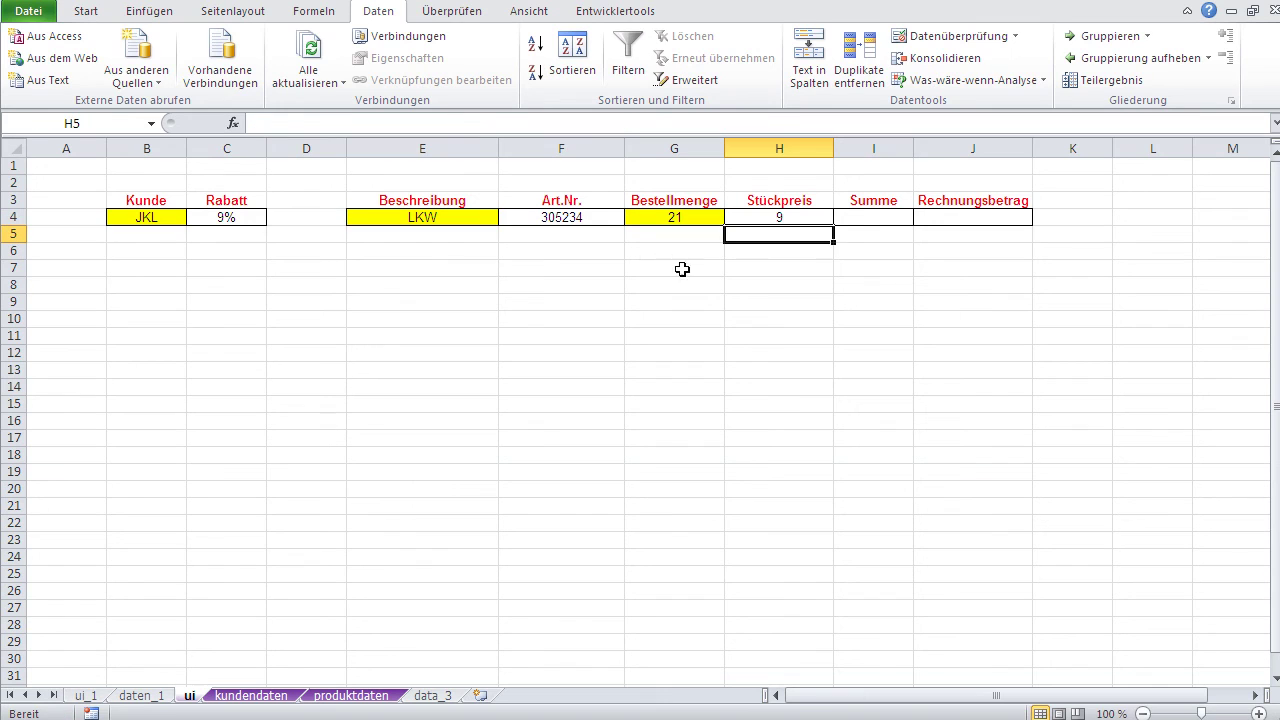
left_click(862, 218)
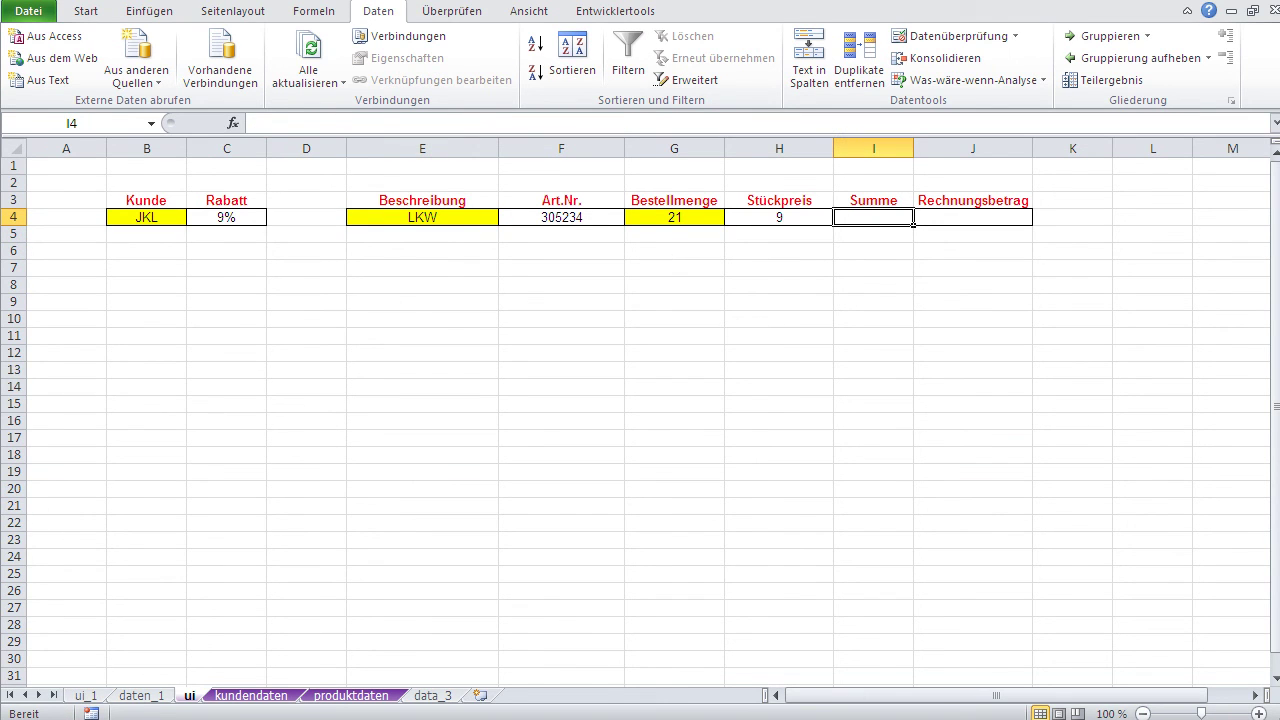
Enter =G4*H4 in I4 for a Summe of 189.
type("=")
left_click(686, 217)
type("*")
left_click(769, 212)
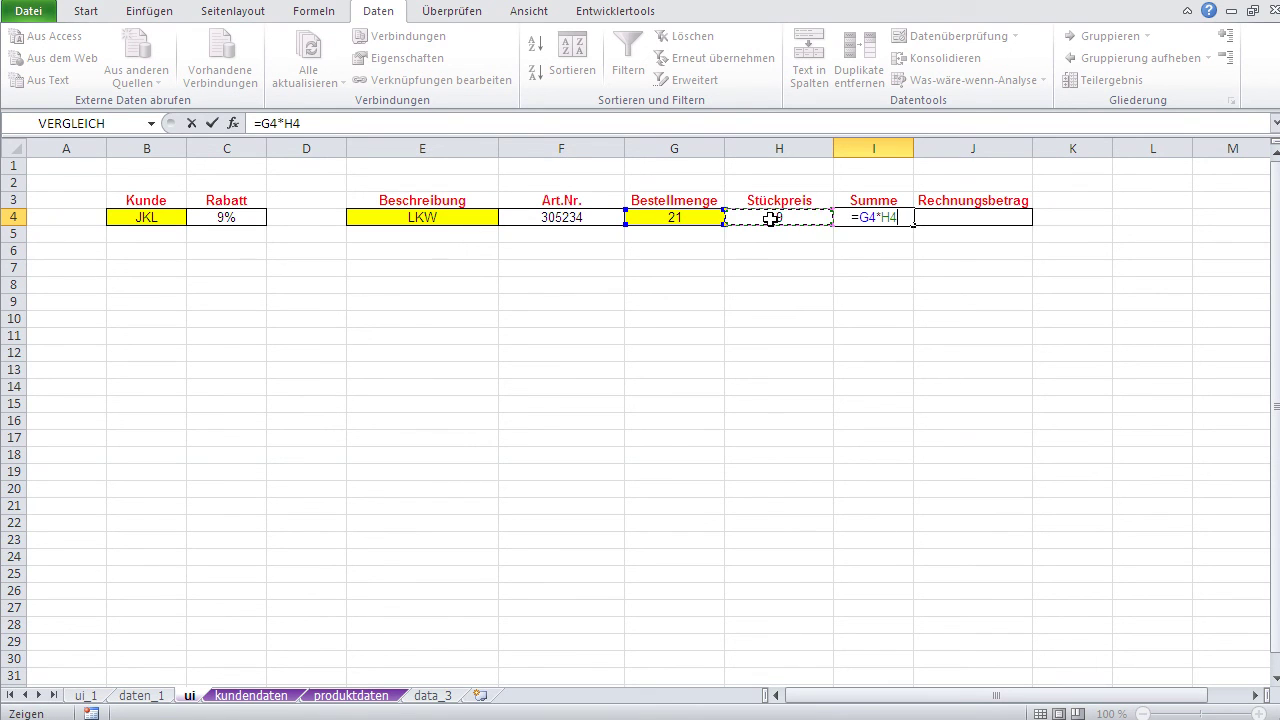
key("Return")
Enter =I4*(1-C4) in J4 for a discounted Rechnungsbetrag of 172.
left_click(950, 218)
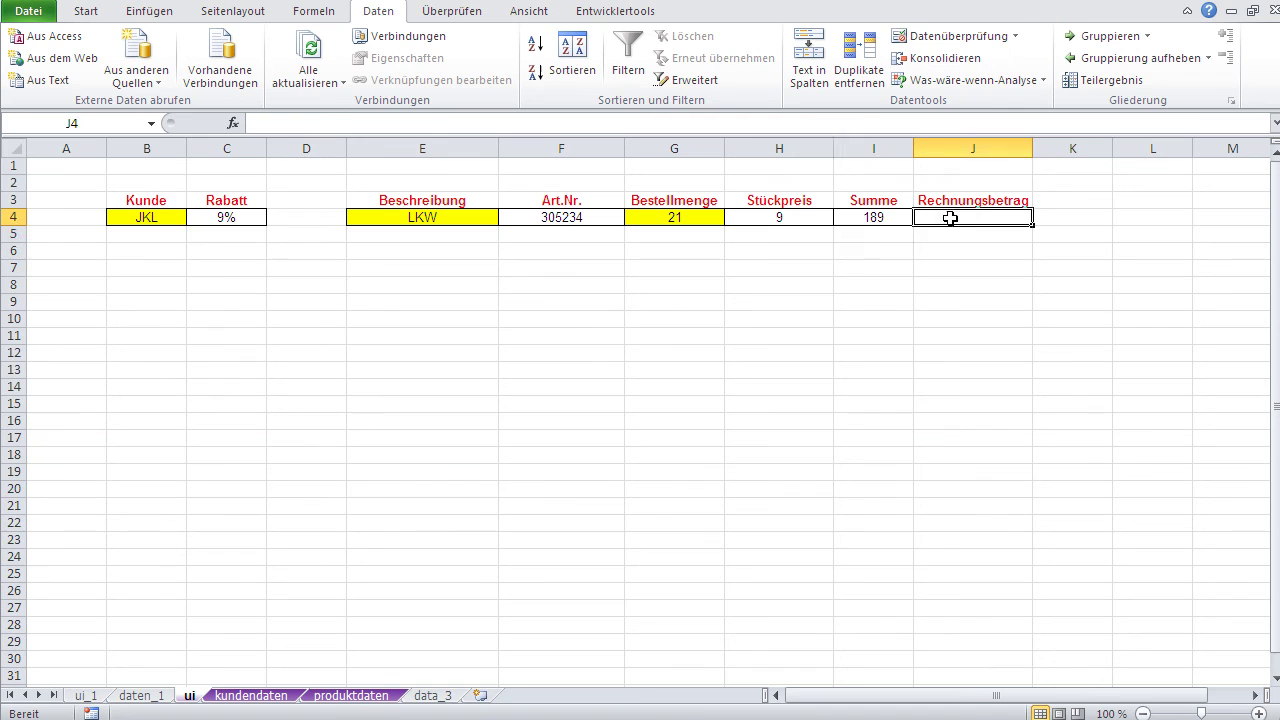
type("=")
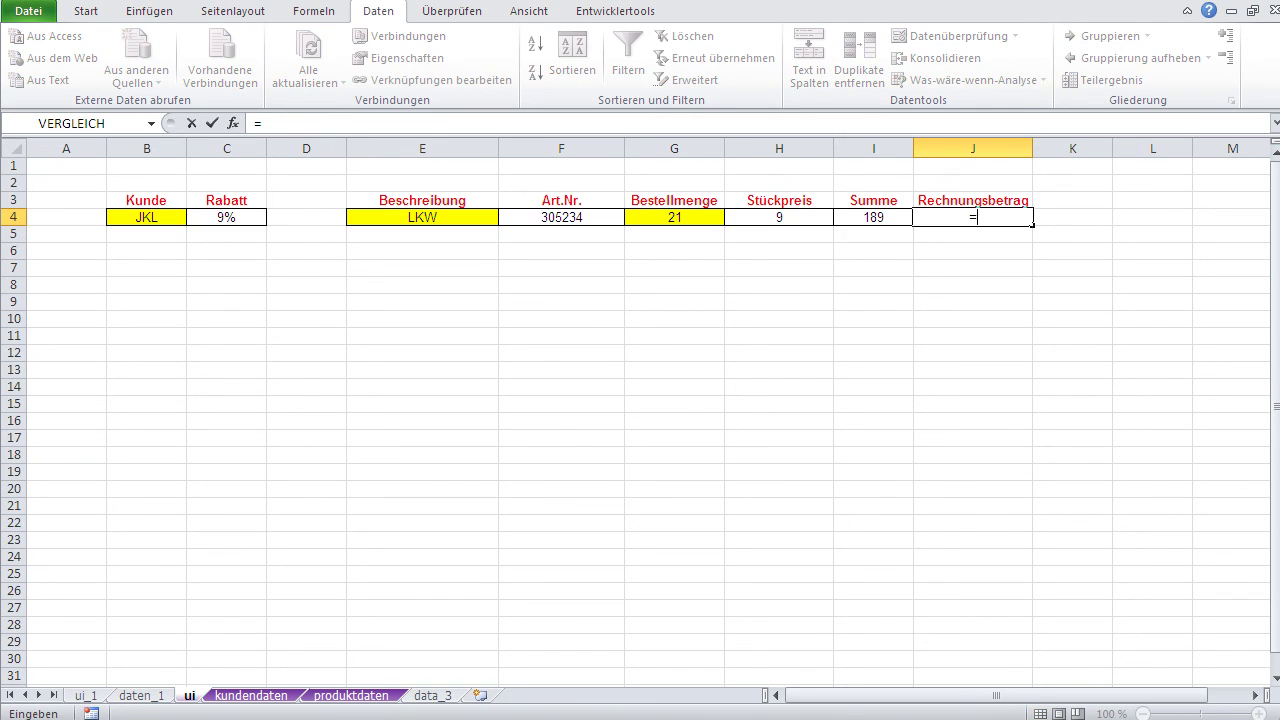
left_click(870, 217)
type("*(1-")
left_click(222, 220)
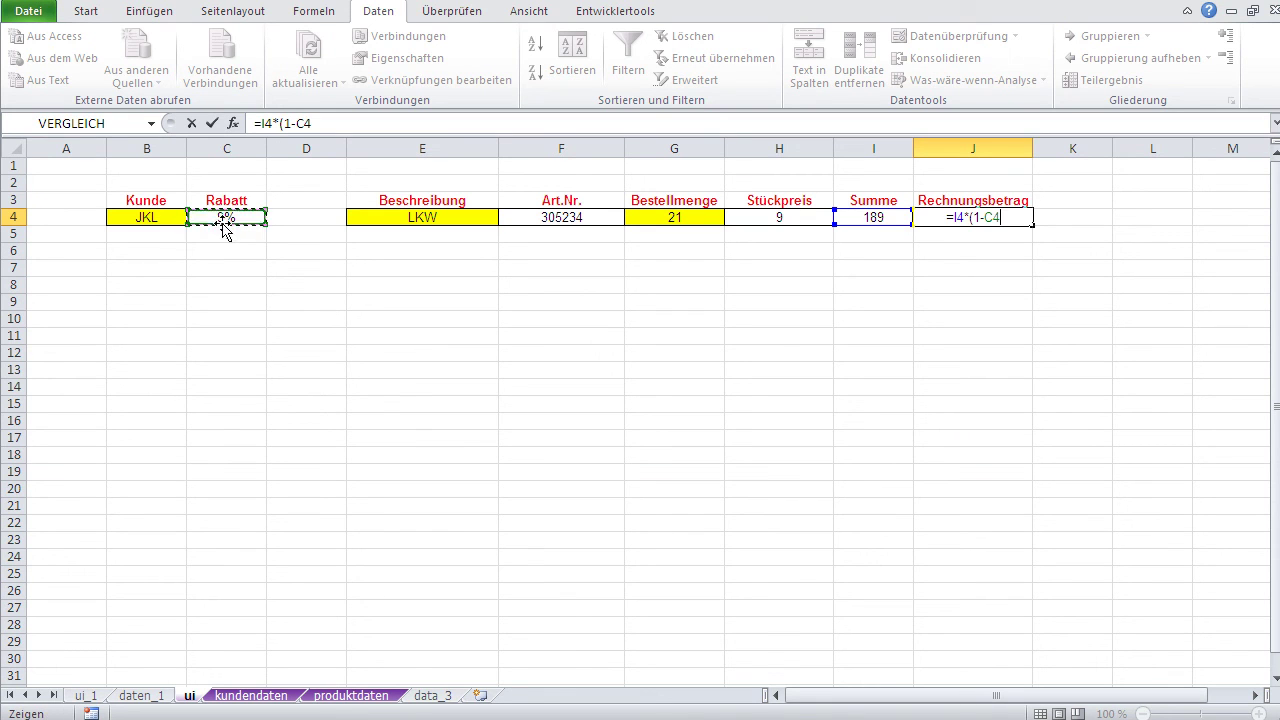
type(")")
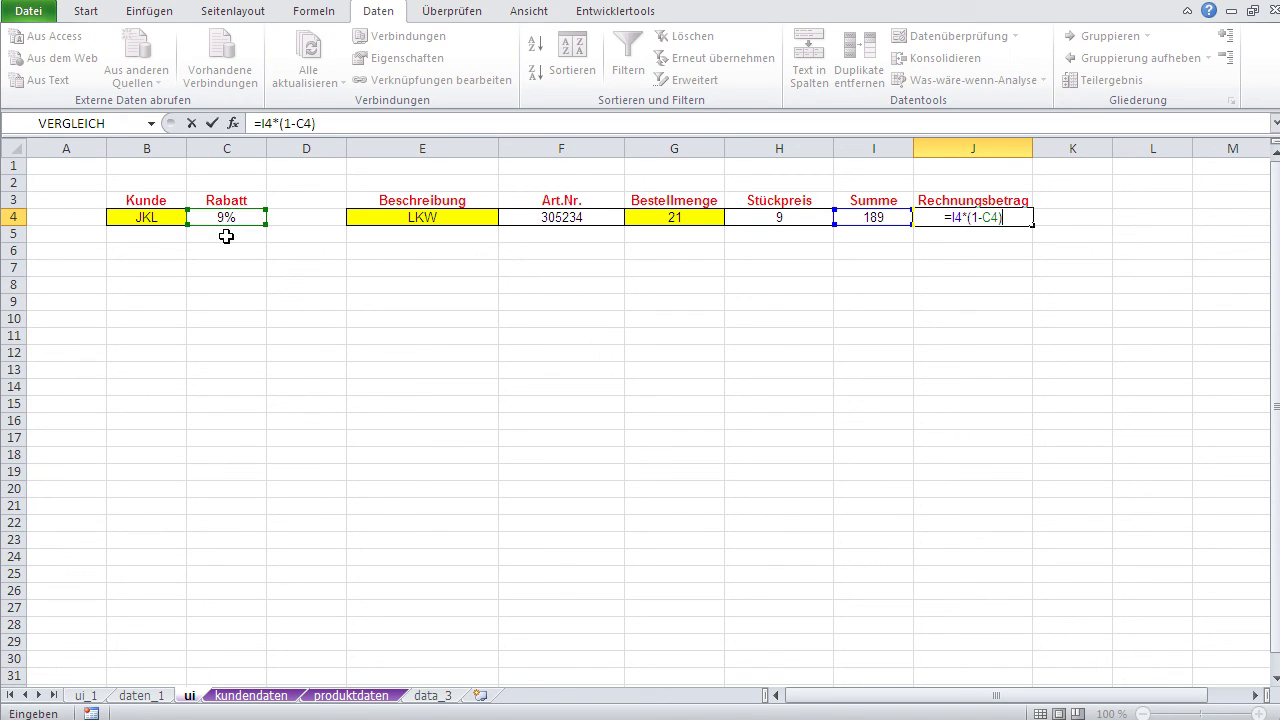
key("Return")
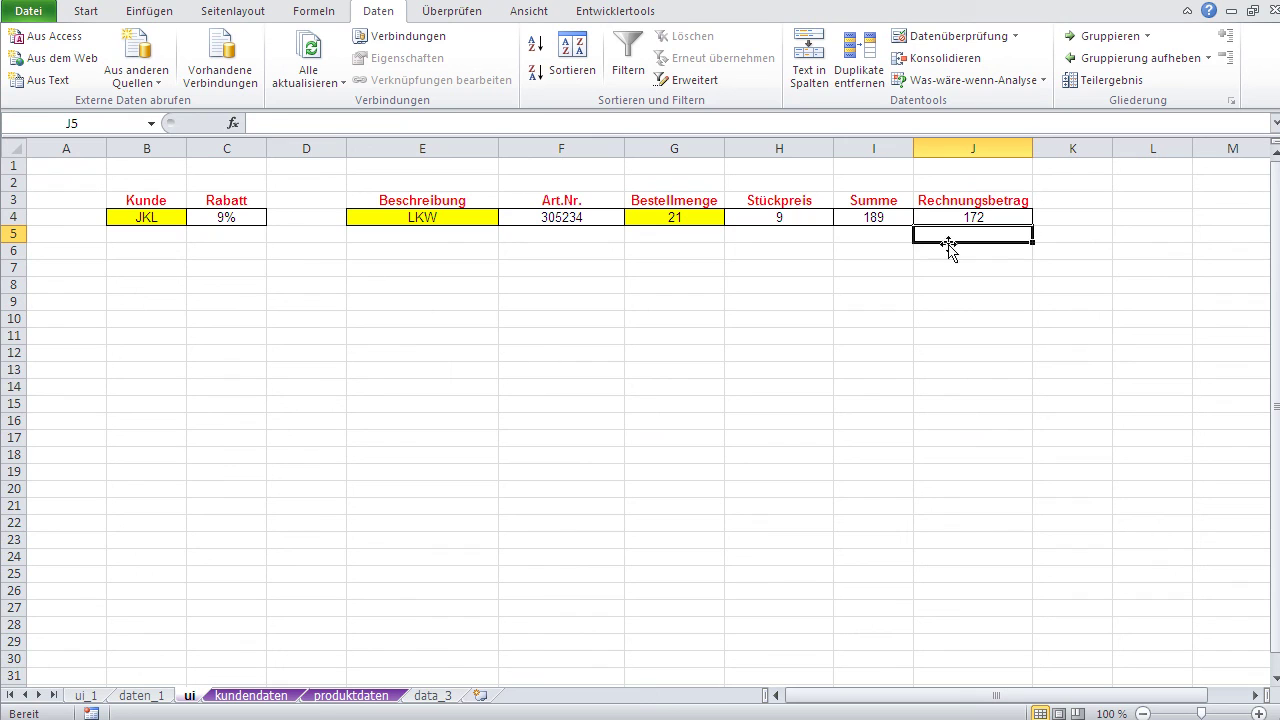
left_click(866, 222)
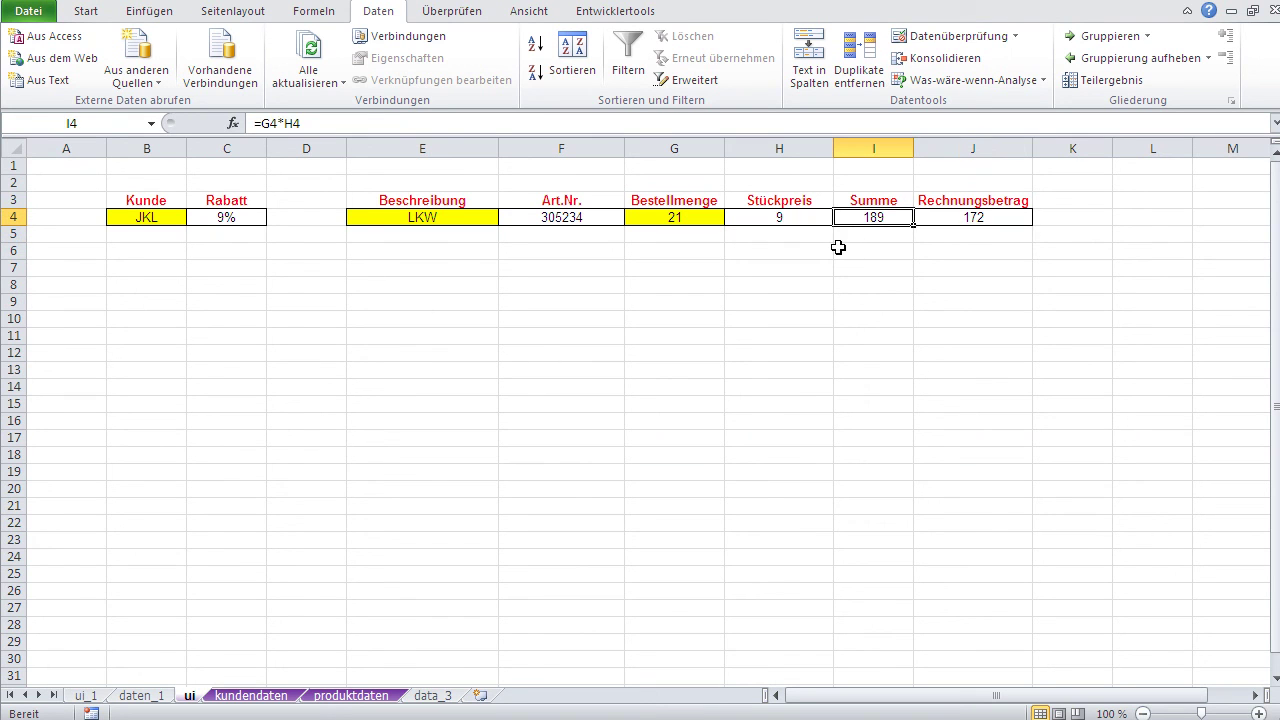
Choose customer DEF in B4, giving a 12% Rabatt and a Rechnungsbetrag of 166.
left_click(982, 224)
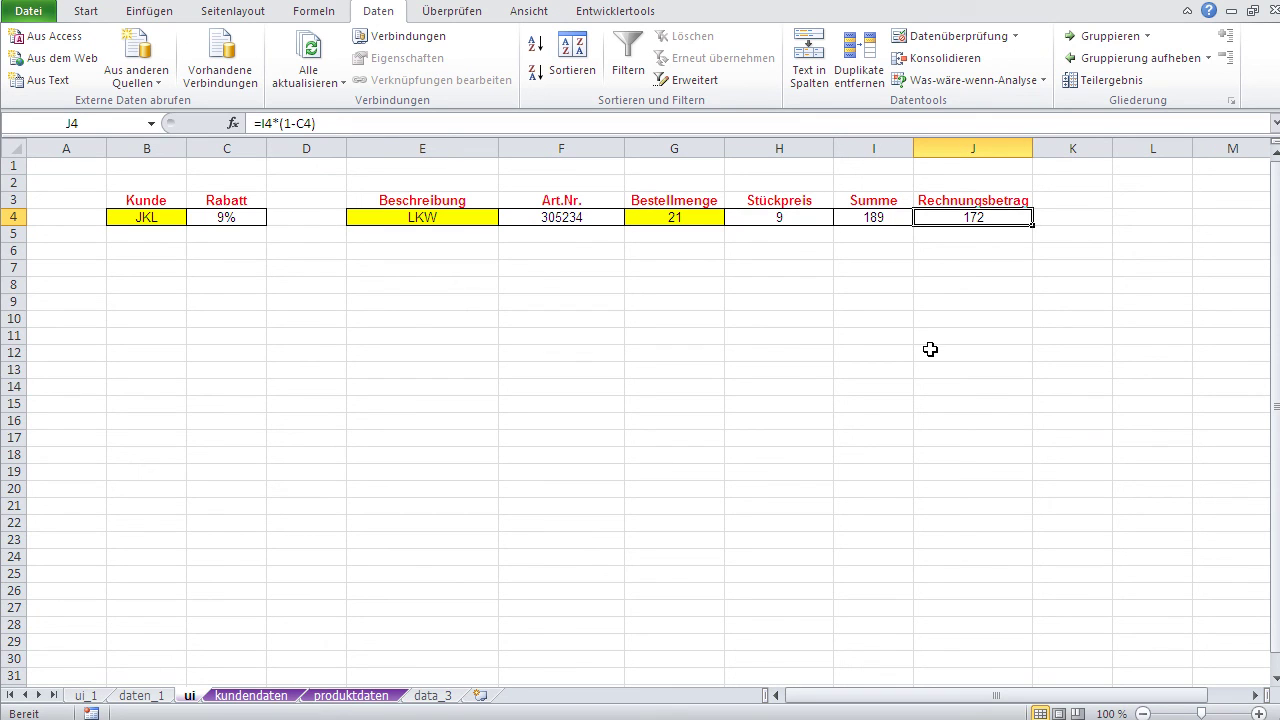
left_click(170, 219)
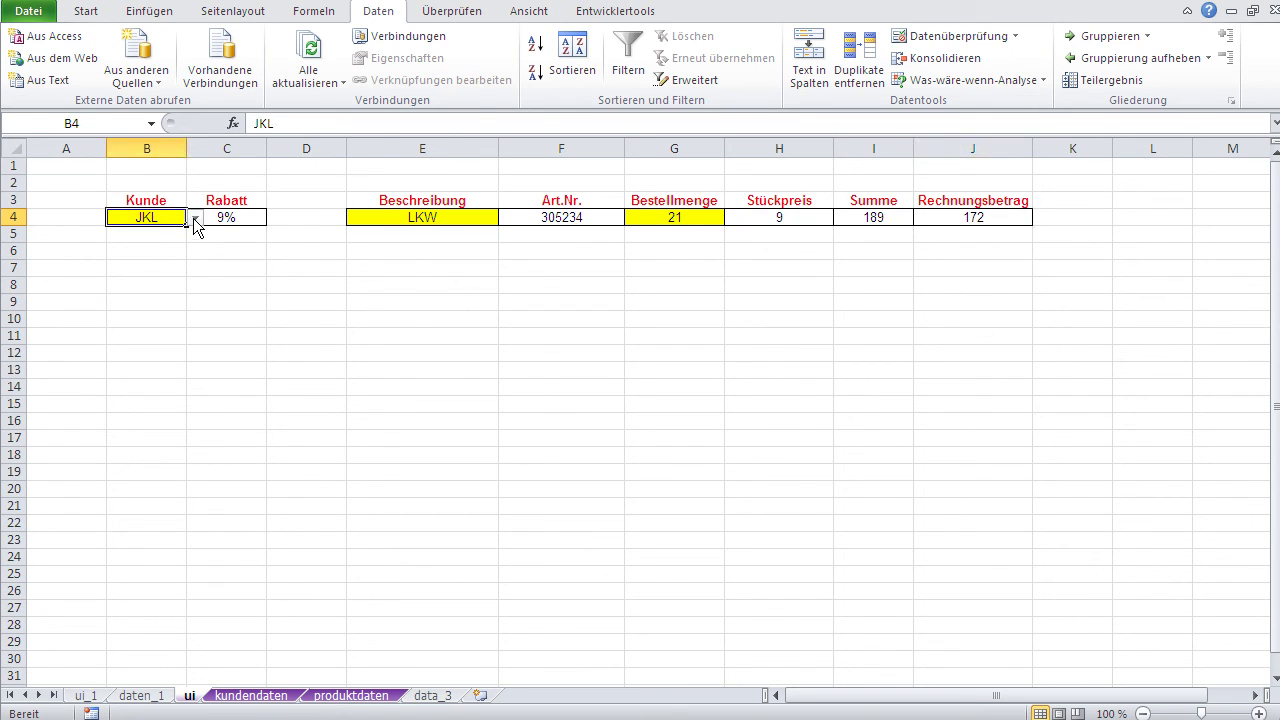
left_click(195, 219)
left_click(172, 262)
Review the produktdaten price table, then return to the ui order sheet.
left_click(915, 314)
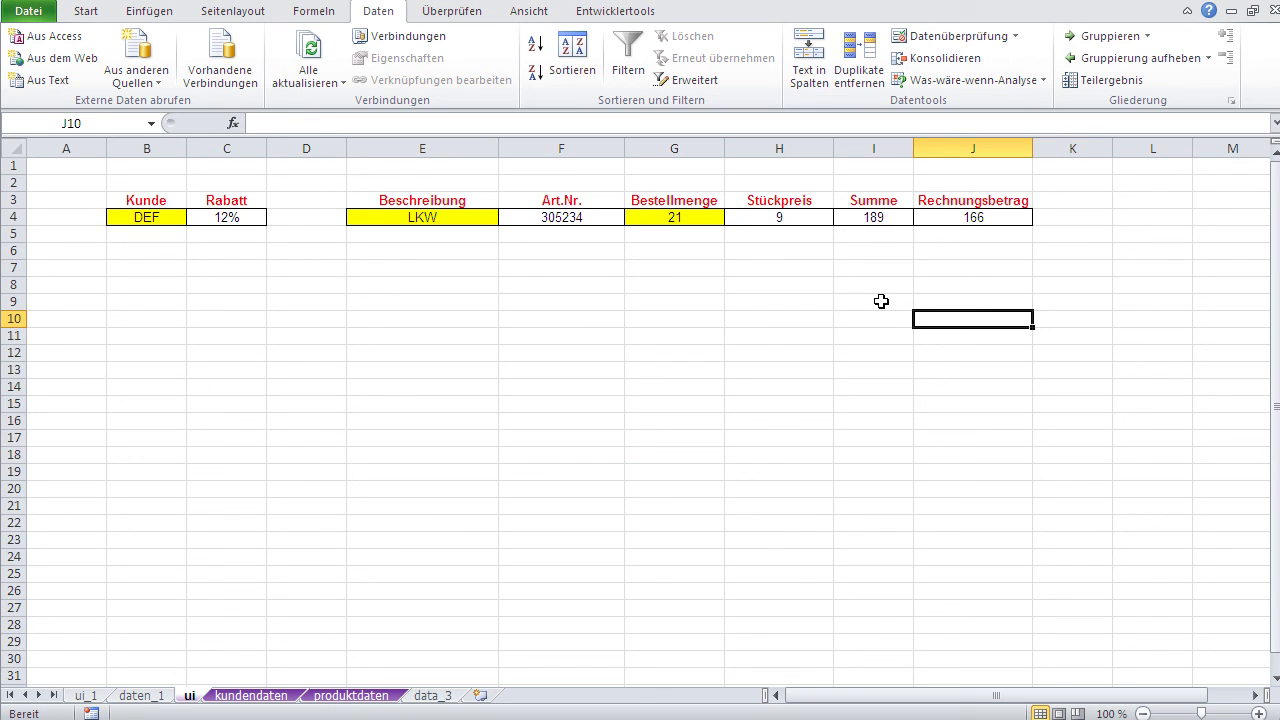
left_click(358, 696)
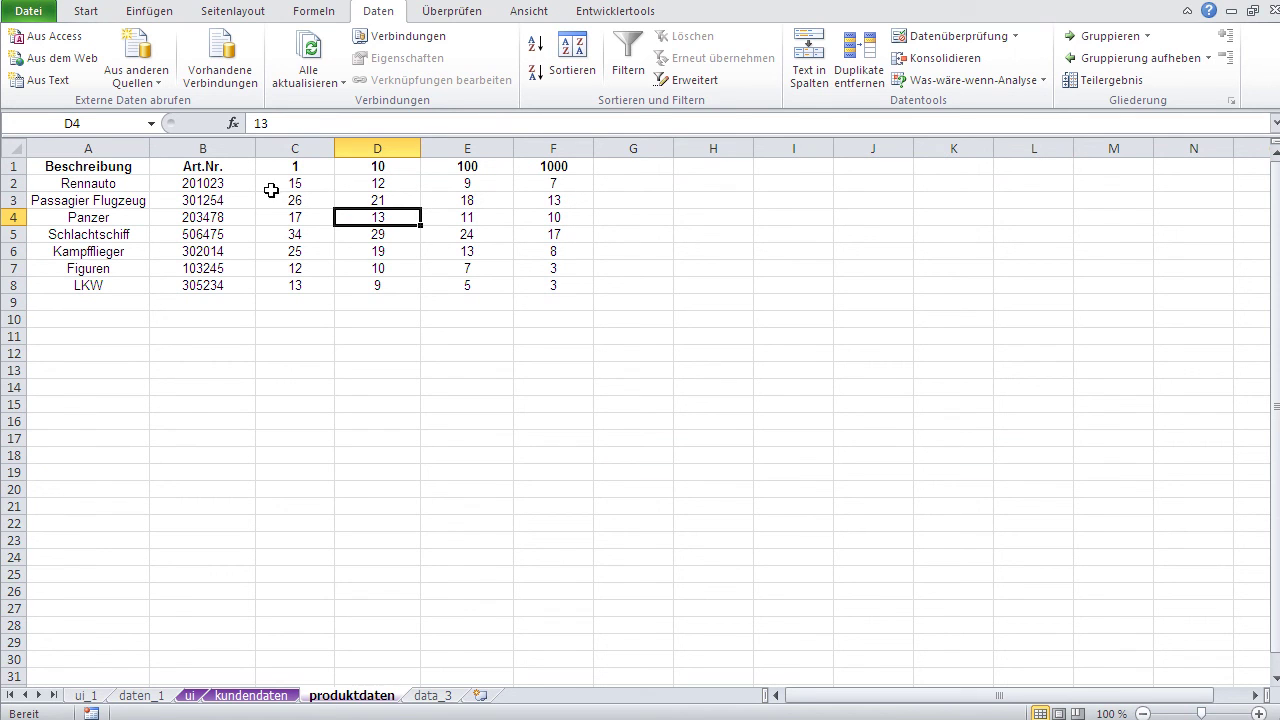
left_click(192, 695)
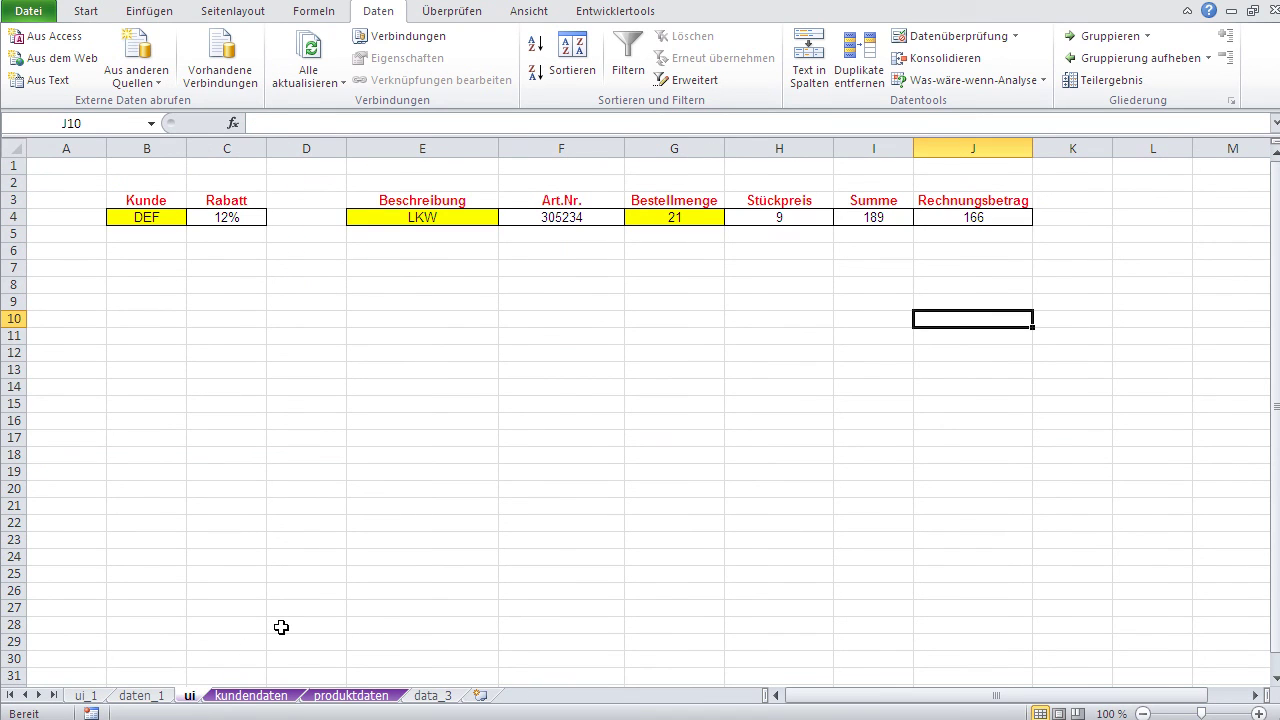